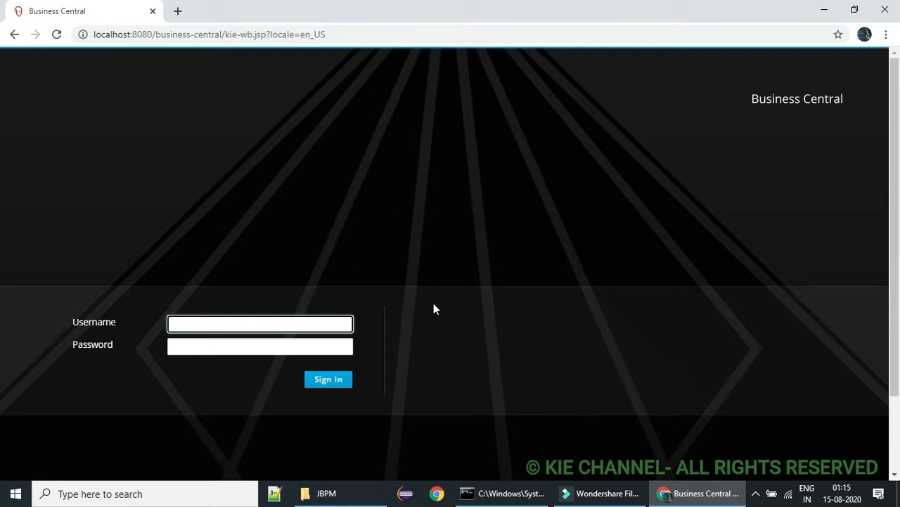
Sign in with the username wbadmin and the account password
{"action": "left_click", "coordinate": [229, 319]}
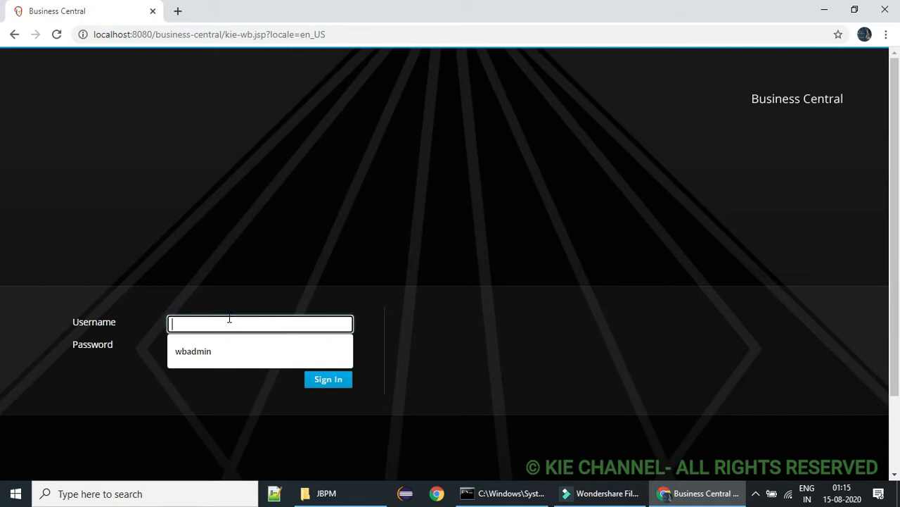
{"action": "type", "text": "wbadmin"}
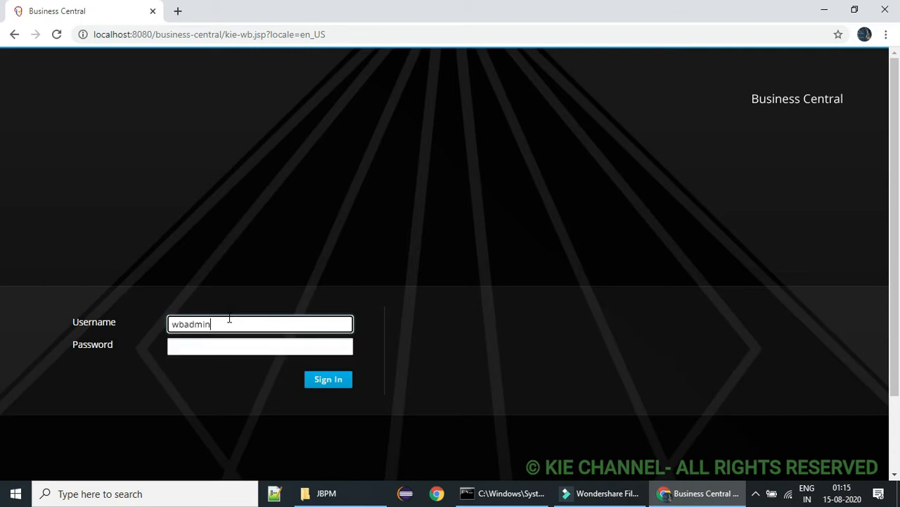
{"action": "key", "text": "Tab"}
{"action": "key", "text": "Return"}
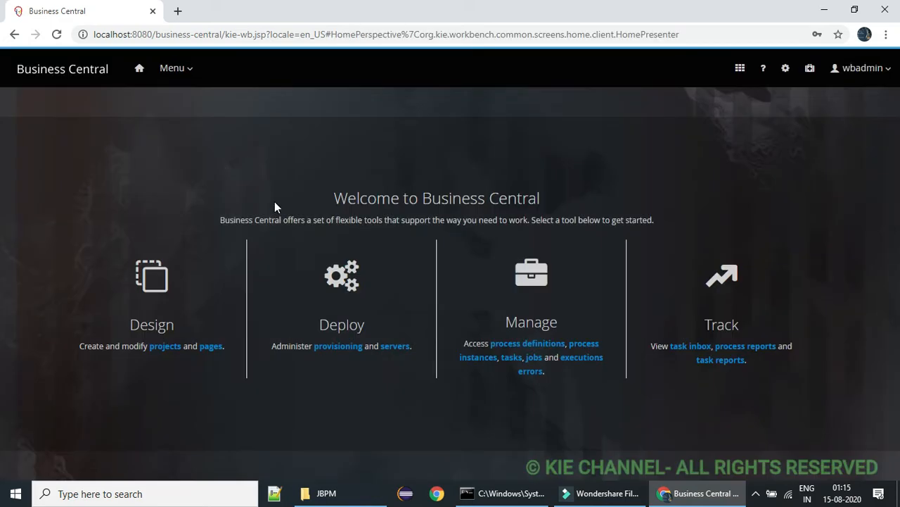
Add a project named unit4.1-eventsubprocess to kie-space
{"action": "left_click", "coordinate": [175, 339]}
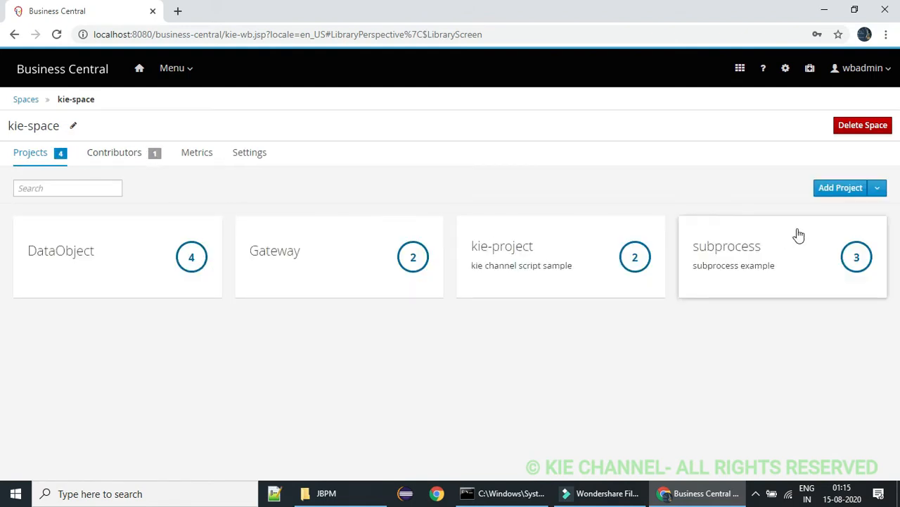
{"action": "left_click", "coordinate": [834, 194]}
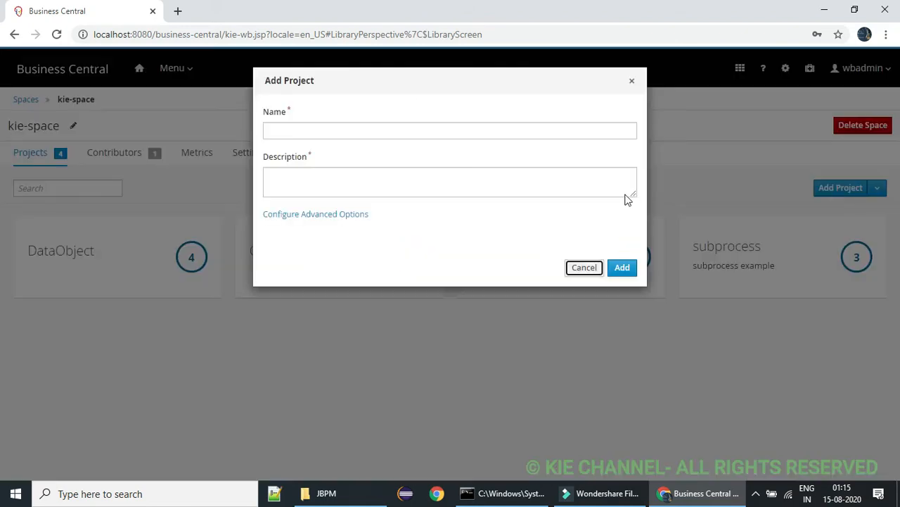
{"action": "left_click", "coordinate": [379, 131]}
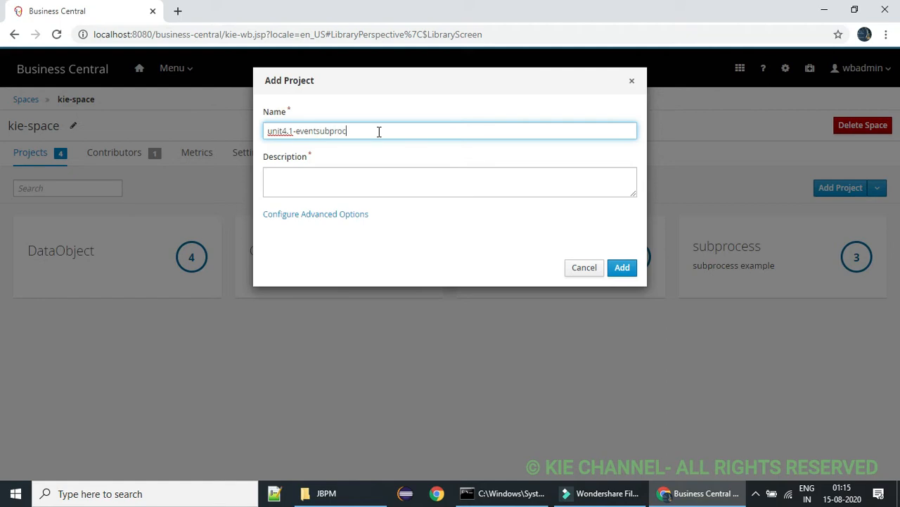
{"action": "left_click", "coordinate": [622, 268]}
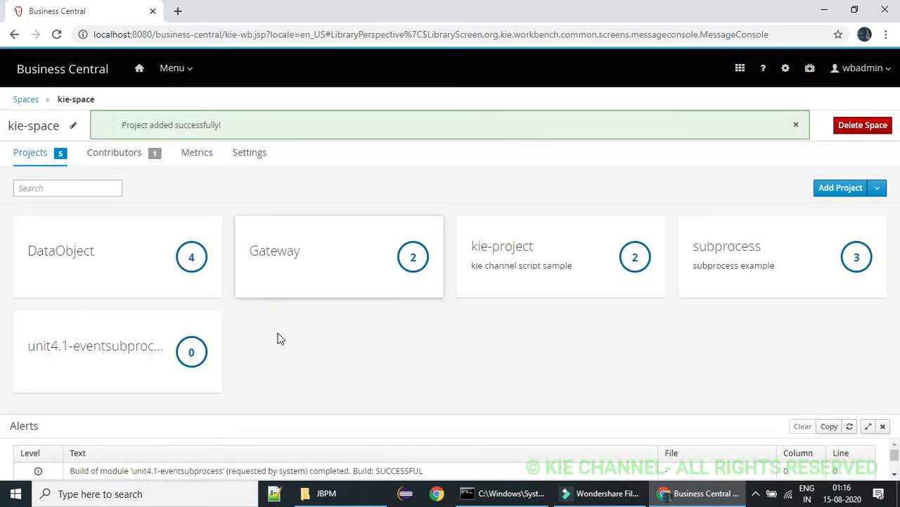
Create a business process named eventSubprocess in the unit4.1-eventsubprocess project, using the package com.kie_space.unit4.__eventsubprocess
{"action": "left_click", "coordinate": [106, 348]}
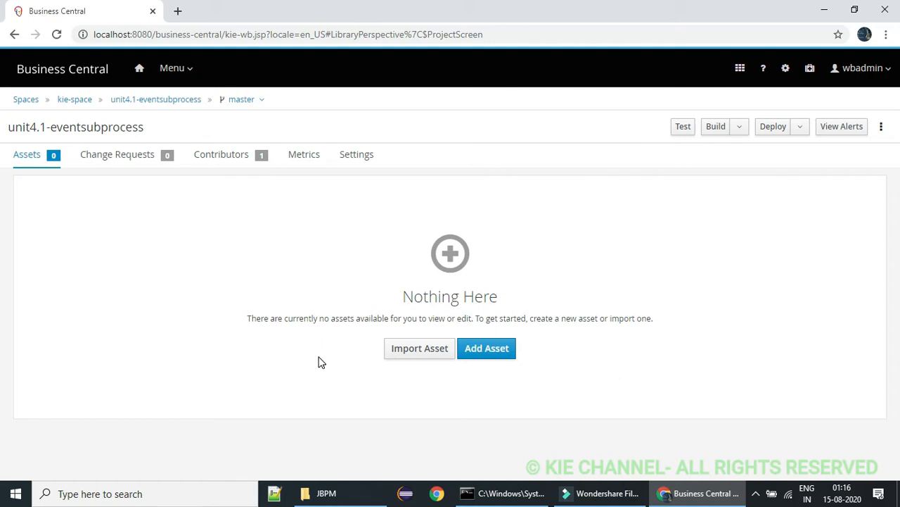
{"action": "left_click", "coordinate": [505, 354]}
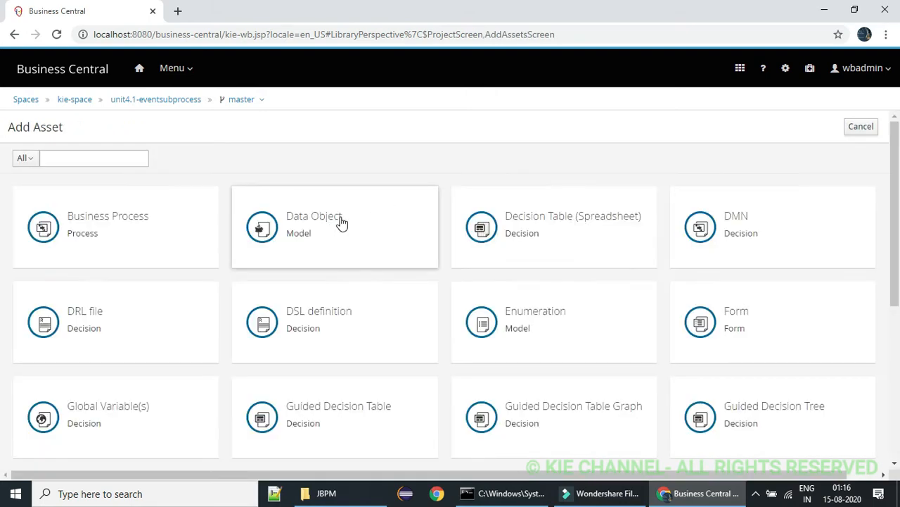
{"action": "left_click", "coordinate": [123, 218]}
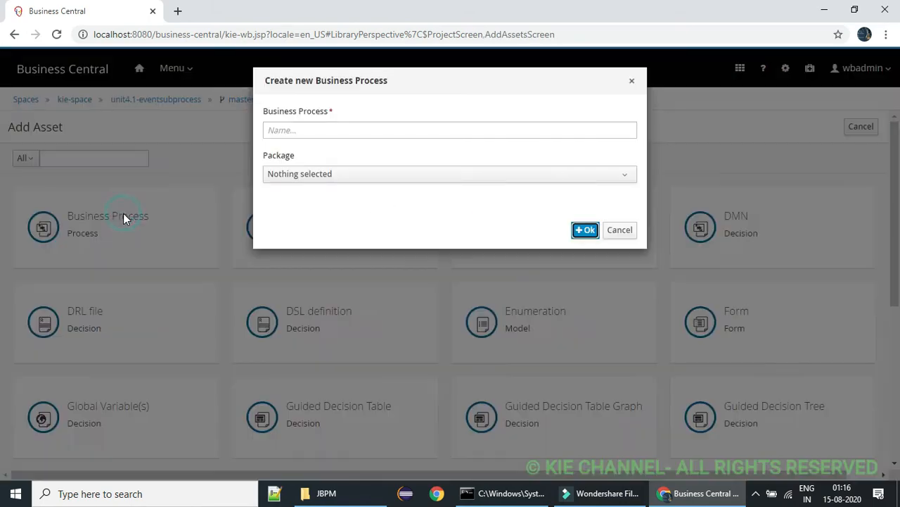
{"action": "left_click", "coordinate": [358, 131]}
{"action": "type", "text": "even"}
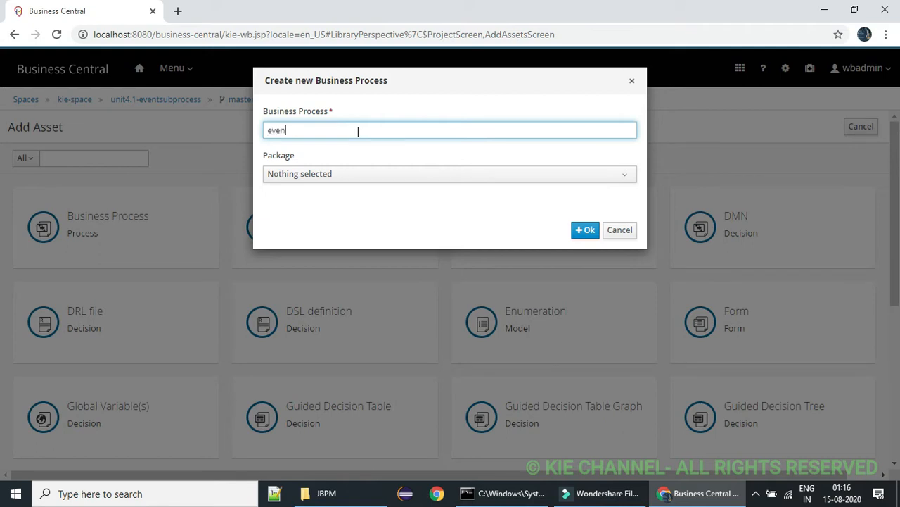
{"action": "type", "text": "tSubprocess"}
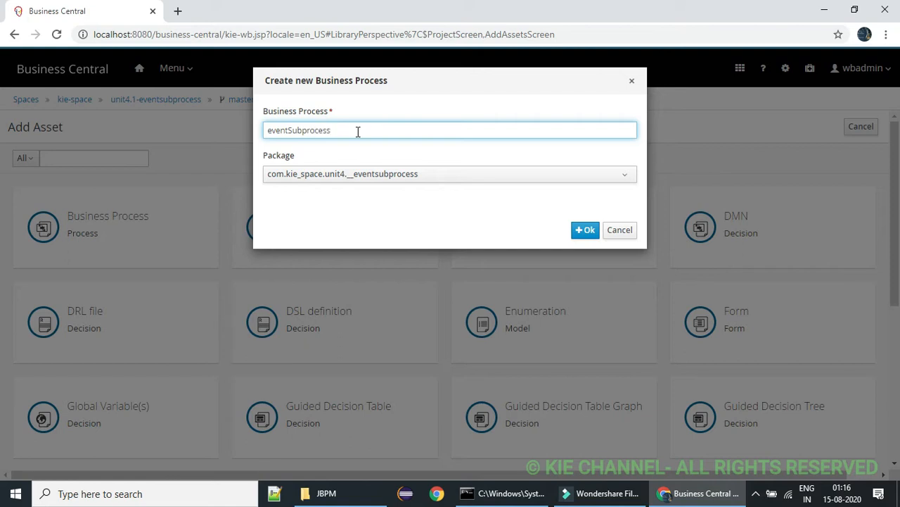
{"action": "left_click", "coordinate": [593, 232]}
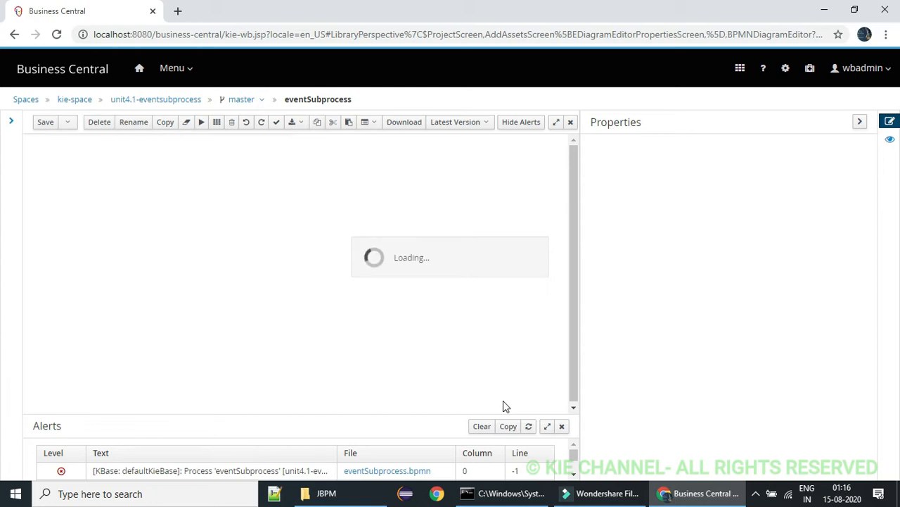
Place a start event on the process canvas and a user task to its right
{"action": "left_click", "coordinate": [486, 392]}
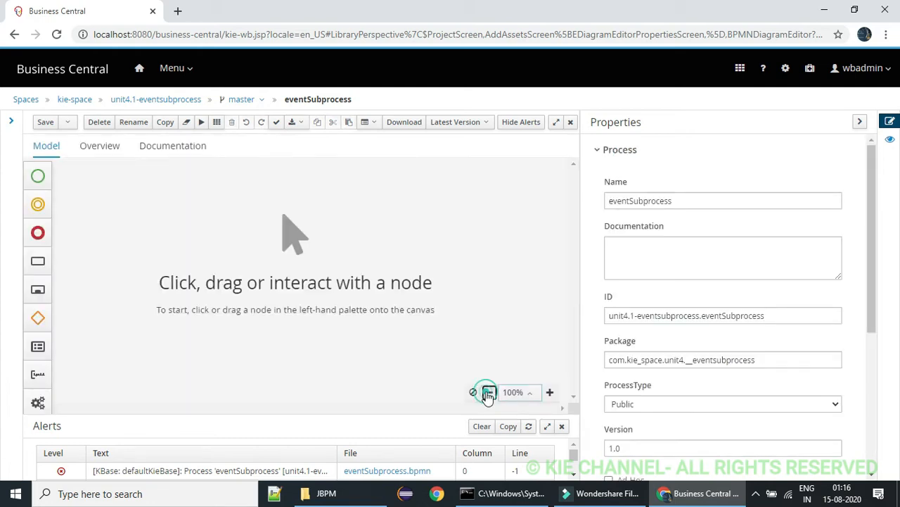
{"action": "left_click", "coordinate": [486, 392]}
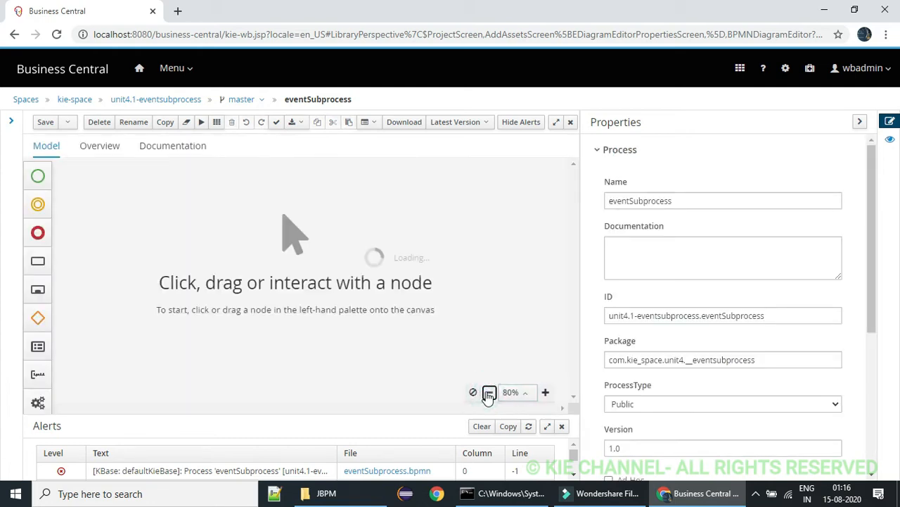
{"action": "left_click", "coordinate": [45, 180]}
{"action": "left_click_drag", "start_coordinate": [71, 194], "coordinate": [125, 236]}
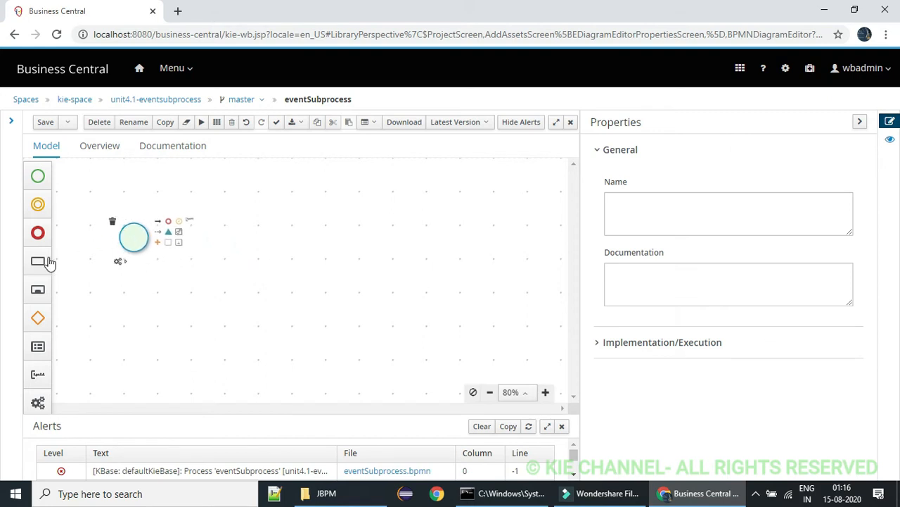
{"action": "left_click", "coordinate": [39, 261]}
{"action": "left_click_drag", "start_coordinate": [62, 224], "coordinate": [218, 252]}
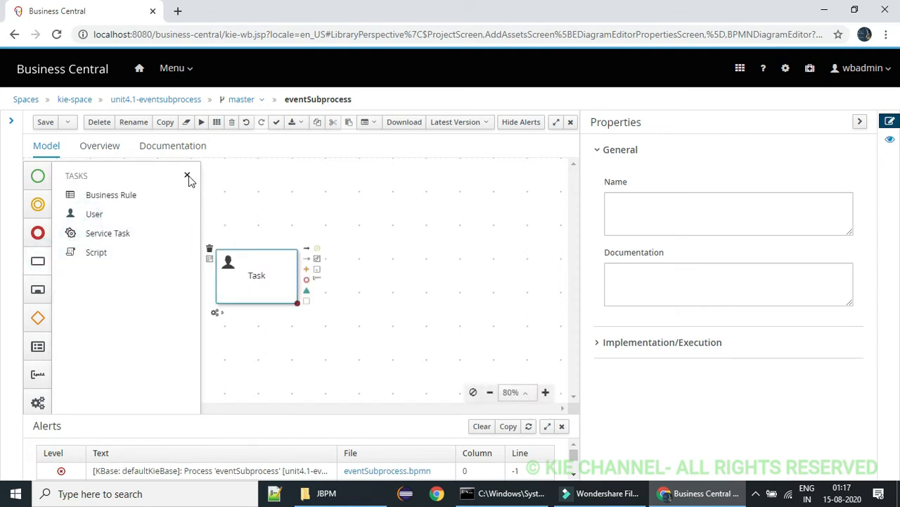
{"action": "left_click", "coordinate": [188, 180]}
Line up the user task with the start event and connect the start event to the task with a sequence flow
{"action": "left_click", "coordinate": [257, 278]}
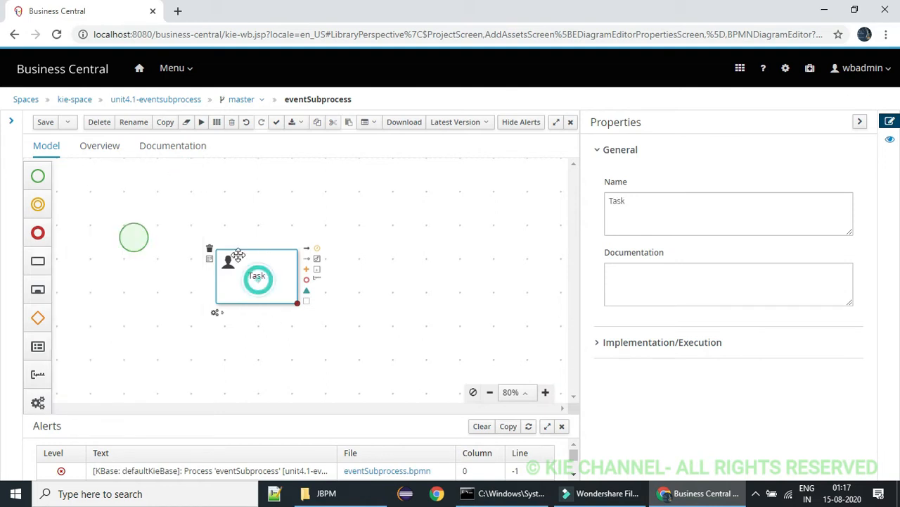
{"action": "left_click_drag", "start_coordinate": [238, 255], "coordinate": [195, 216]}
{"action": "left_click", "coordinate": [144, 236]}
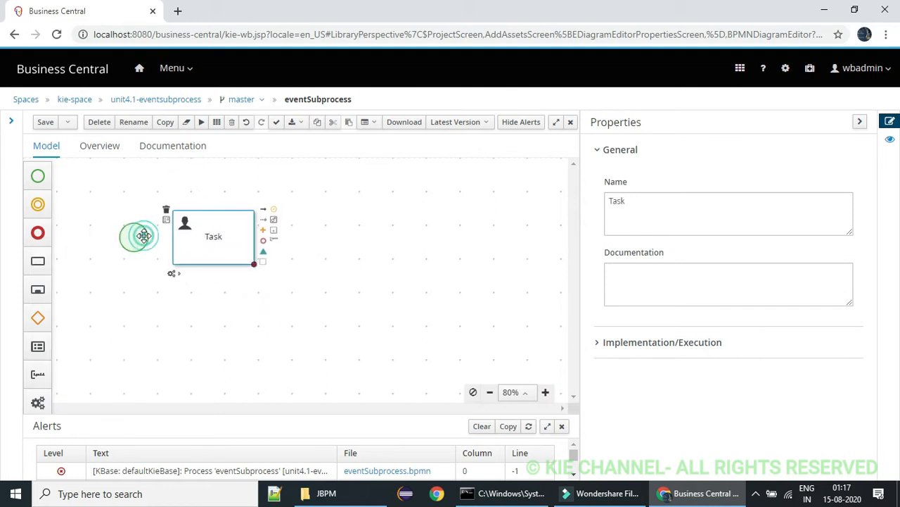
{"action": "left_click_drag", "start_coordinate": [143, 236], "coordinate": [121, 235]}
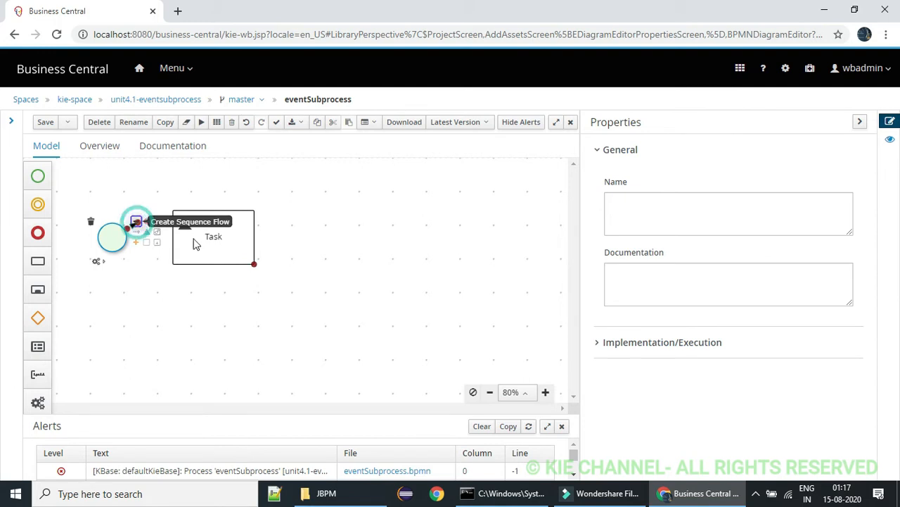
{"action": "left_click", "coordinate": [212, 239]}
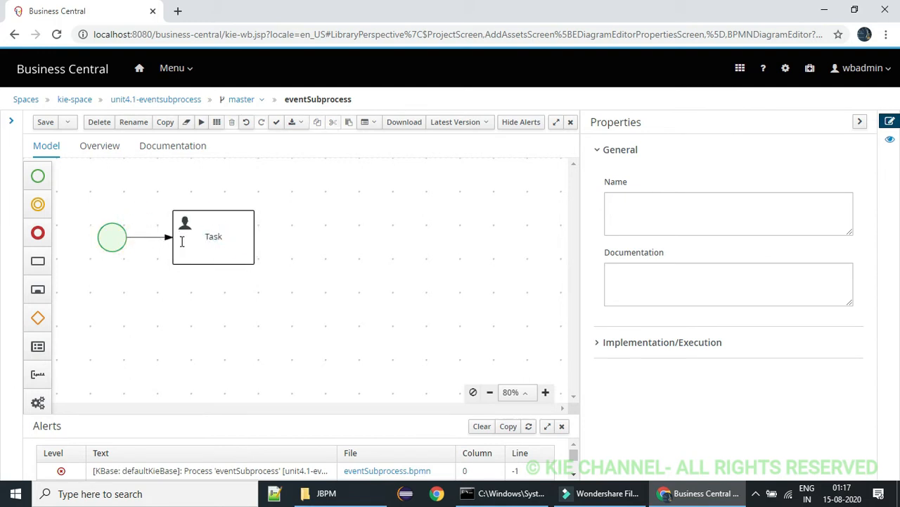
{"action": "left_click", "coordinate": [200, 244]}
{"action": "left_click", "coordinate": [195, 246]}
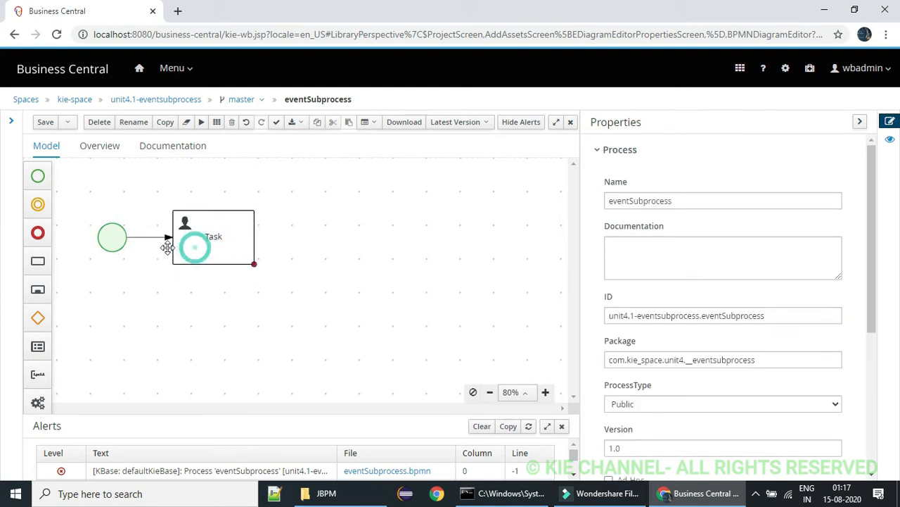
{"action": "left_click", "coordinate": [350, 234]}
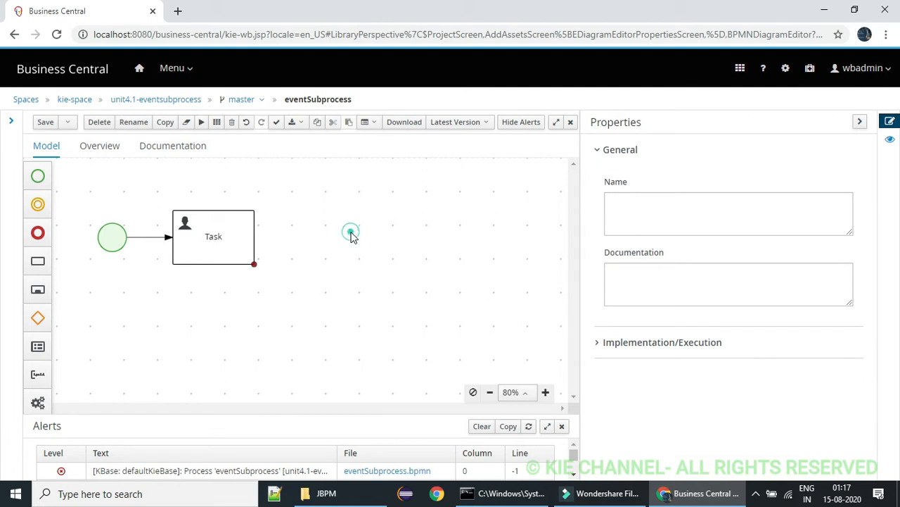
{"action": "left_click", "coordinate": [607, 348]}
{"action": "left_click_drag", "start_coordinate": [874, 374], "coordinate": [876, 427]}
Show the Process Data properties of the eventSubprocess process and add a new process variable row
{"action": "left_click", "coordinate": [502, 297]}
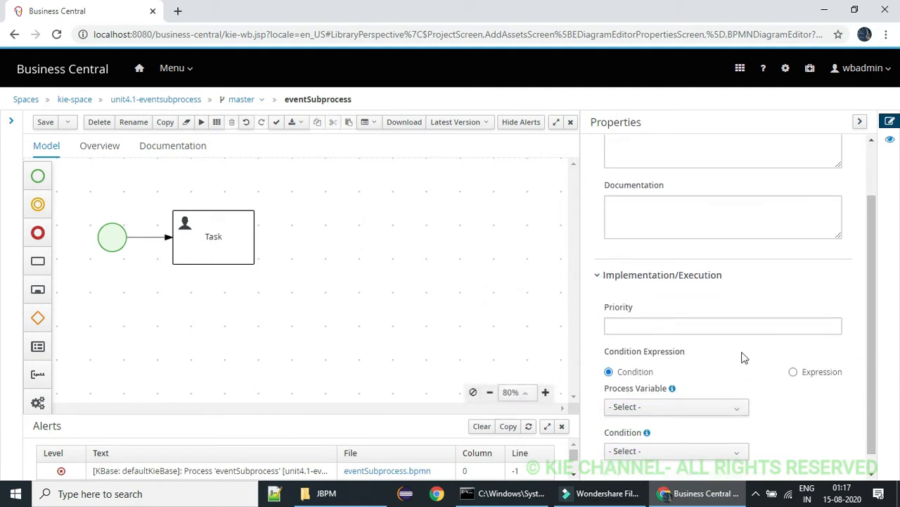
{"action": "scroll", "coordinate": [871, 336], "scroll_direction": "down", "scroll_amount": 3}
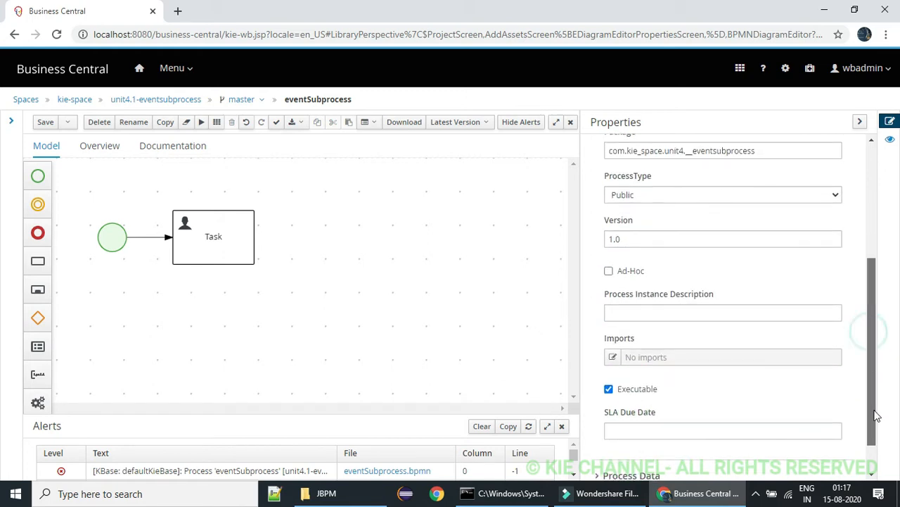
{"action": "left_click", "coordinate": [601, 456]}
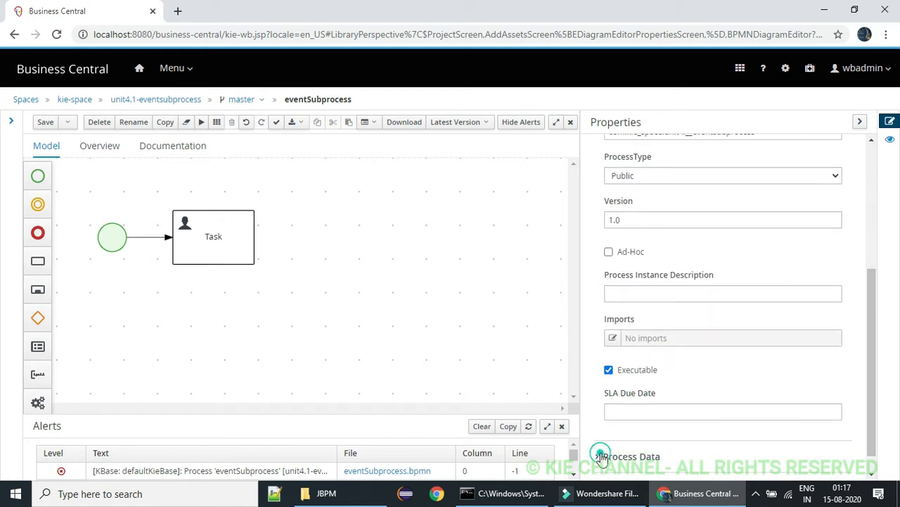
{"action": "left_click_drag", "start_coordinate": [876, 346], "coordinate": [877, 449]}
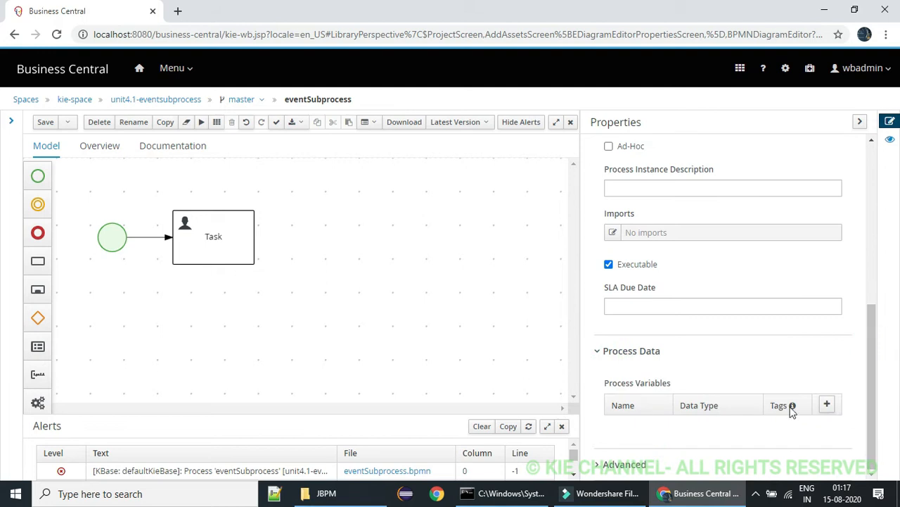
{"action": "left_click", "coordinate": [827, 405]}
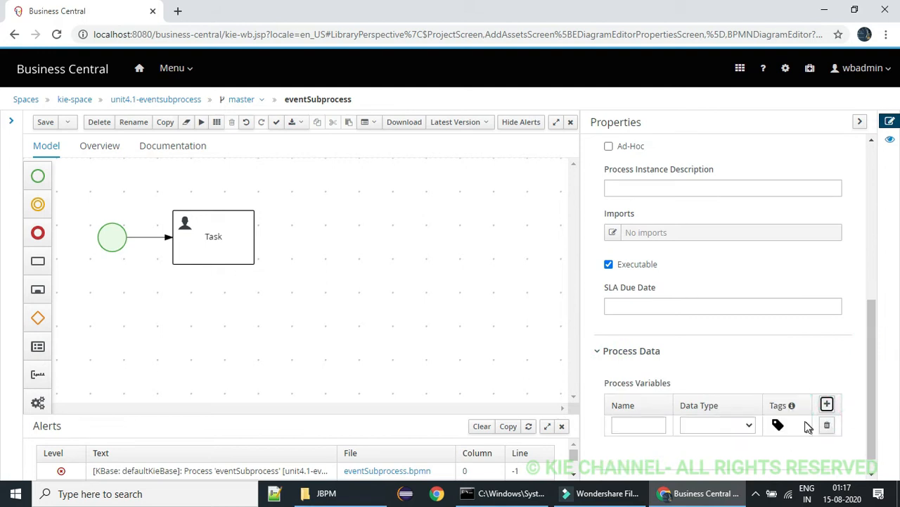
Add a custom tag named approve to the new process variable
{"action": "left_click", "coordinate": [777, 424]}
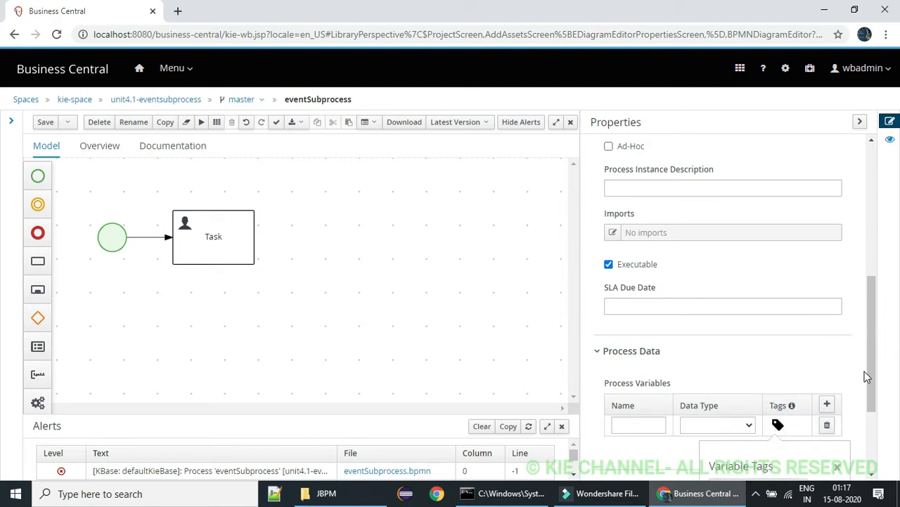
{"action": "left_click_drag", "start_coordinate": [869, 367], "coordinate": [871, 416]}
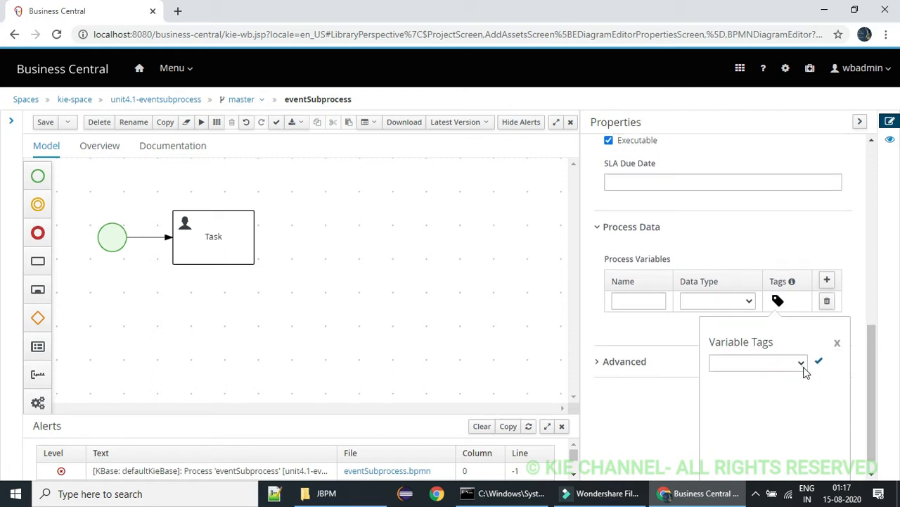
{"action": "left_click", "coordinate": [802, 363]}
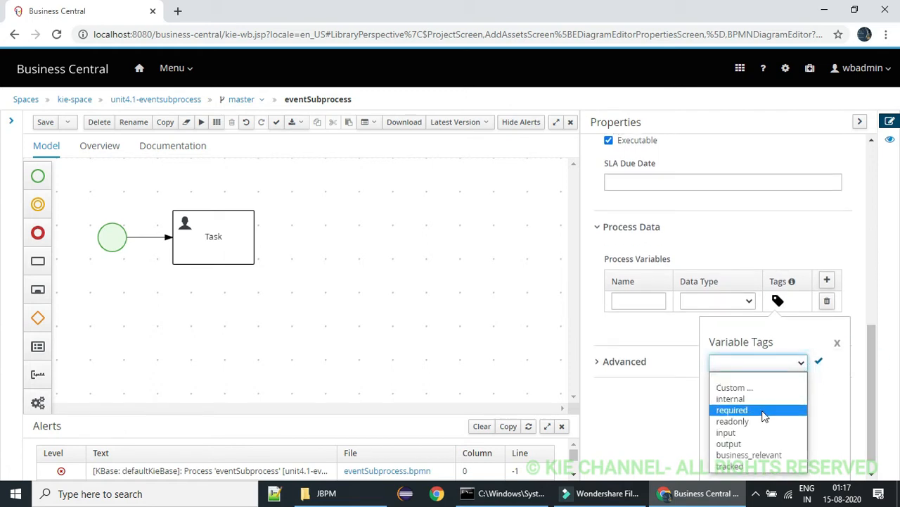
{"action": "left_click", "coordinate": [749, 388]}
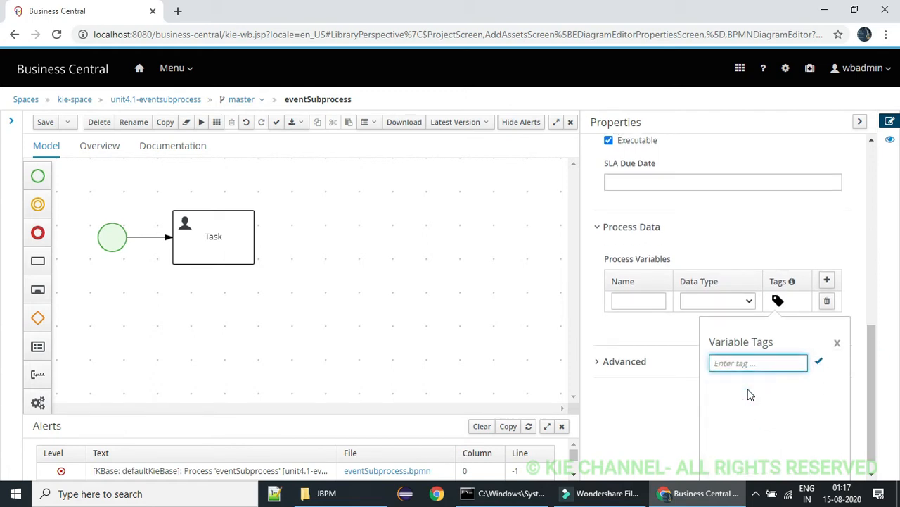
{"action": "type", "text": "approve"}
{"action": "left_click", "coordinate": [819, 362]}
Set the process variable's data type to Boolean and name it approve
{"action": "left_click", "coordinate": [709, 299]}
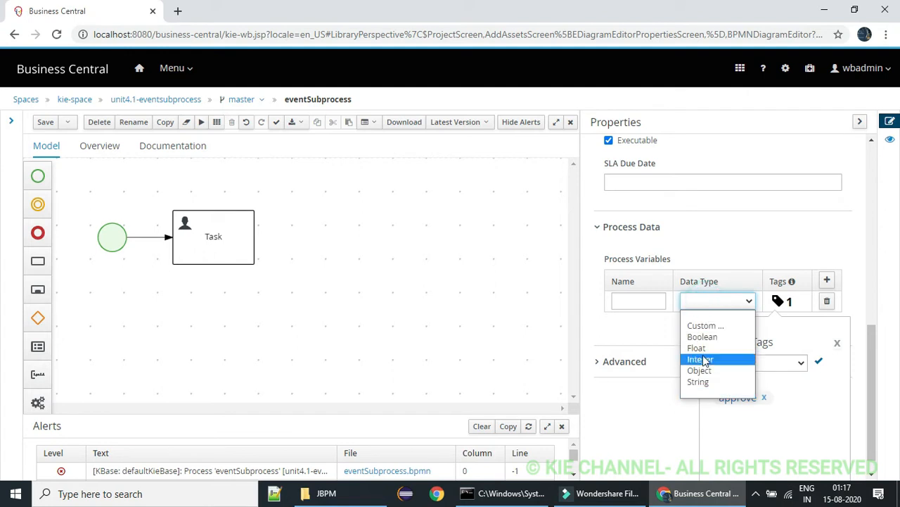
{"action": "left_click", "coordinate": [703, 336]}
{"action": "left_click", "coordinate": [642, 305]}
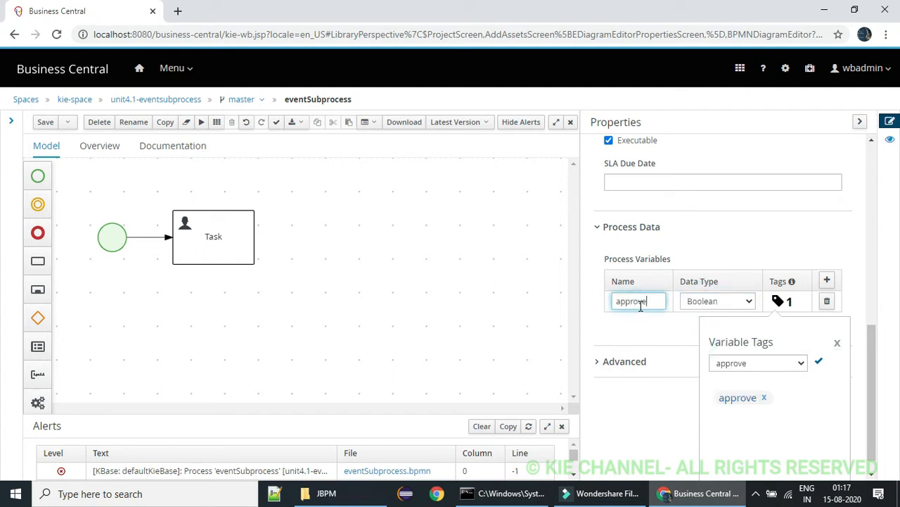
{"action": "left_click", "coordinate": [821, 363]}
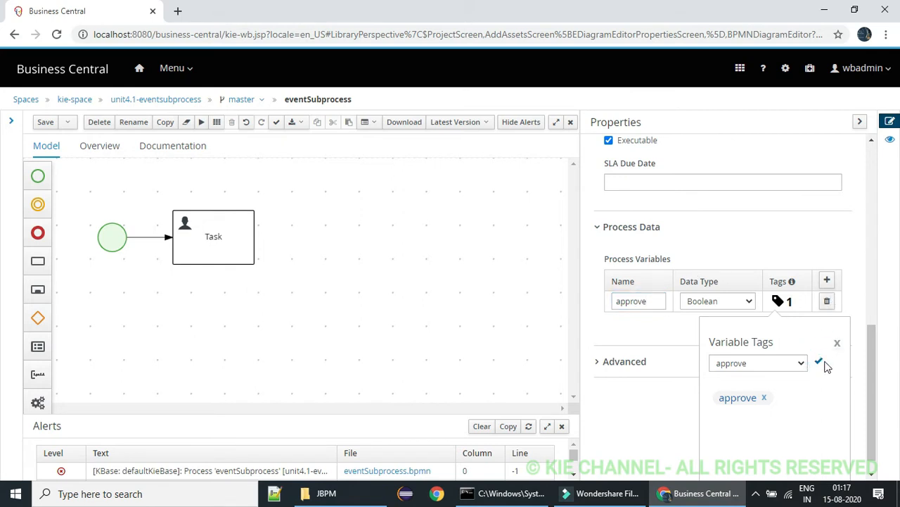
Add a second process variable row and give it the input tag
{"action": "left_click", "coordinate": [837, 344]}
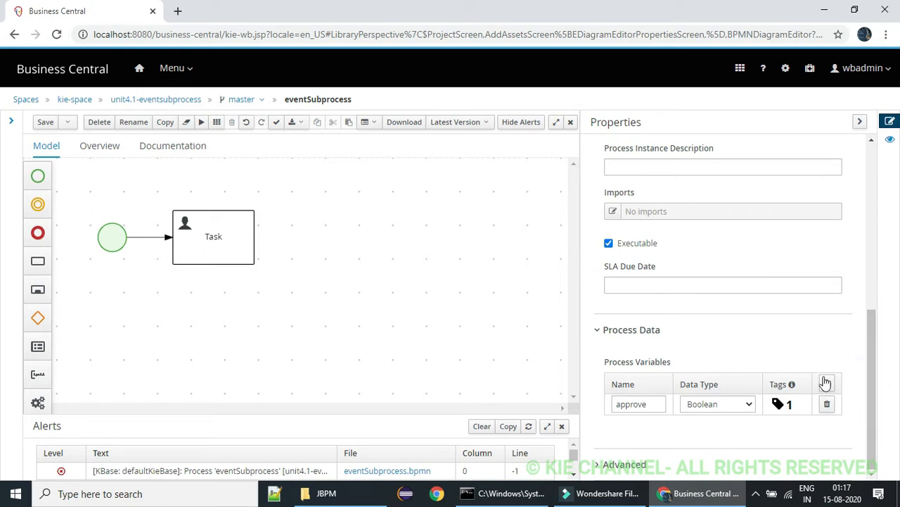
{"action": "left_click", "coordinate": [826, 382]}
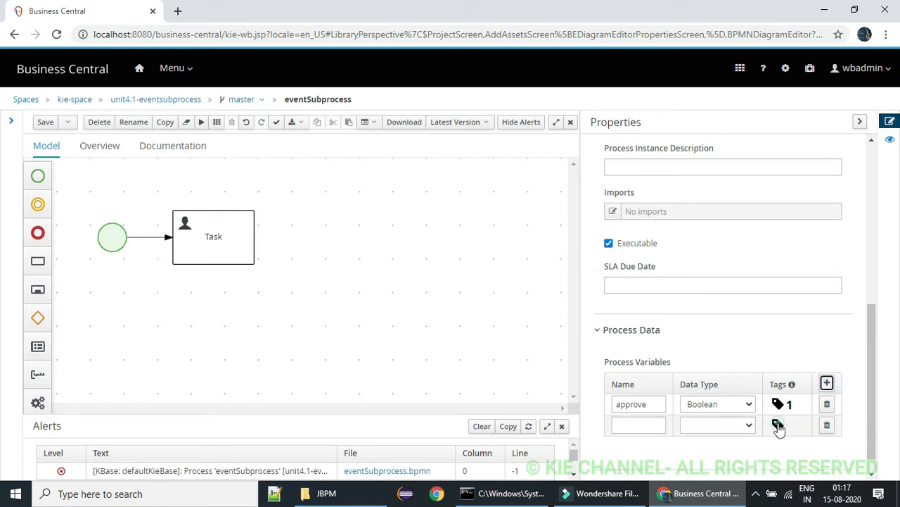
{"action": "left_click", "coordinate": [778, 425]}
{"action": "left_click_drag", "start_coordinate": [873, 274], "coordinate": [872, 328]}
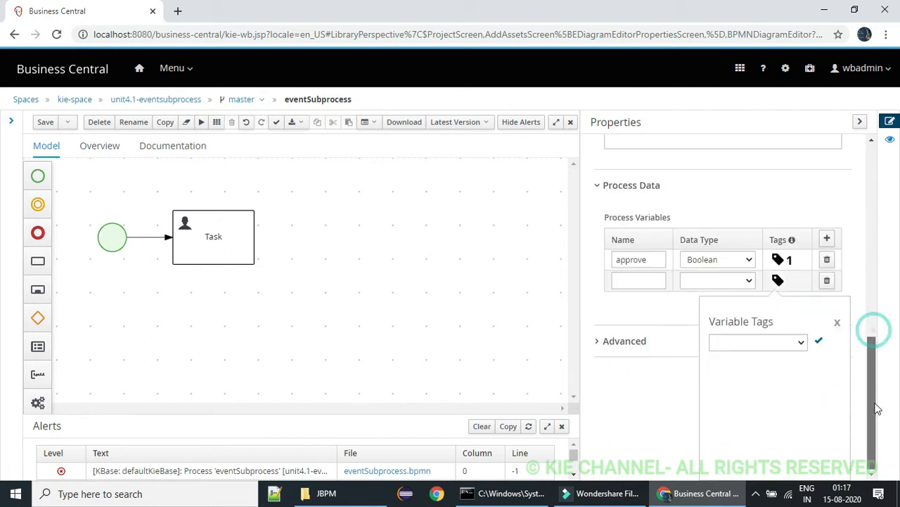
{"action": "left_click", "coordinate": [803, 344]}
{"action": "left_click", "coordinate": [802, 344]}
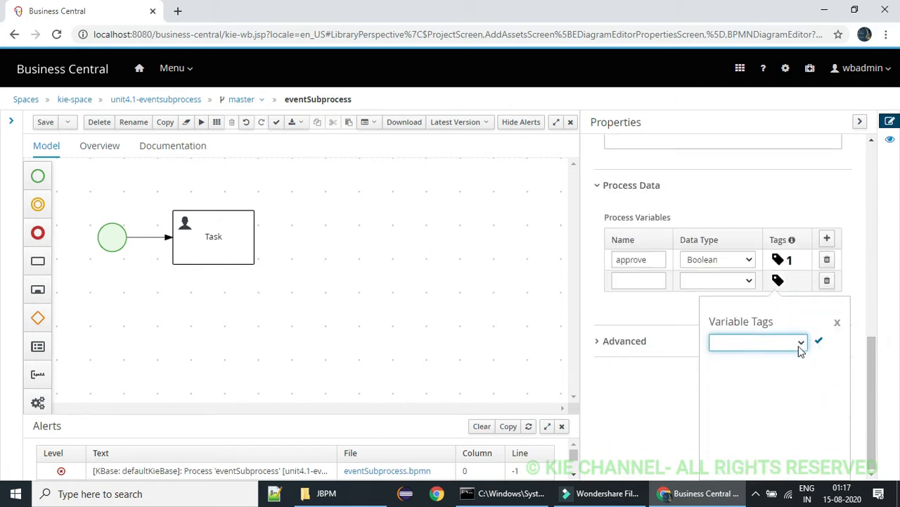
{"action": "left_click", "coordinate": [800, 346]}
{"action": "left_click", "coordinate": [761, 412]}
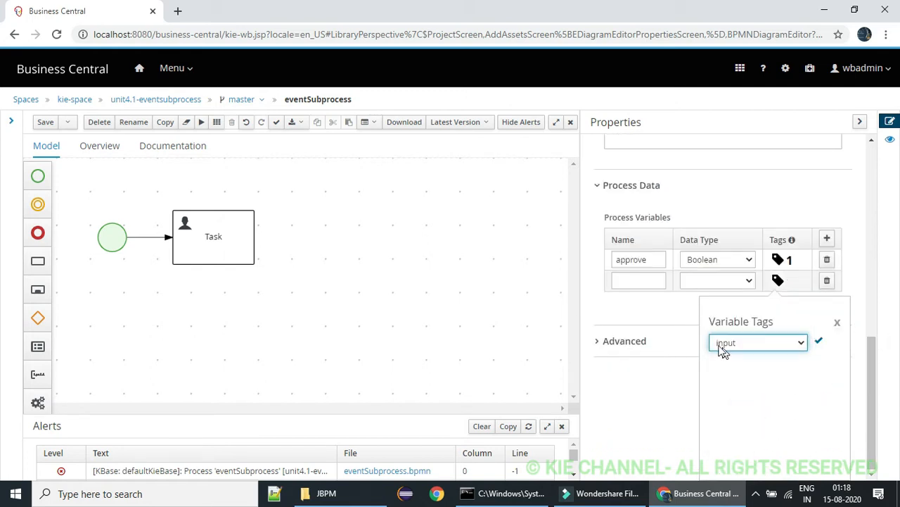
{"action": "left_click", "coordinate": [819, 342]}
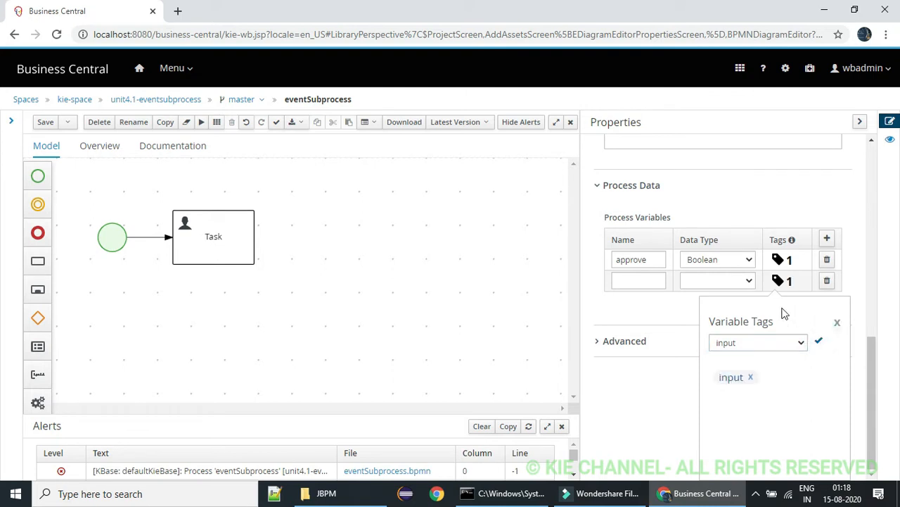
Set the second process variable's data type to String and name it input
{"action": "left_click", "coordinate": [717, 283]}
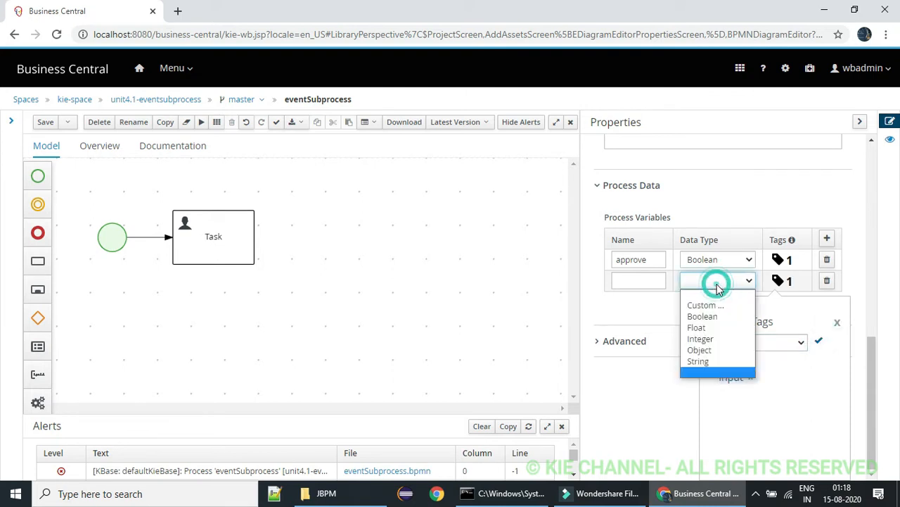
{"action": "left_click", "coordinate": [704, 361]}
{"action": "left_click", "coordinate": [643, 282]}
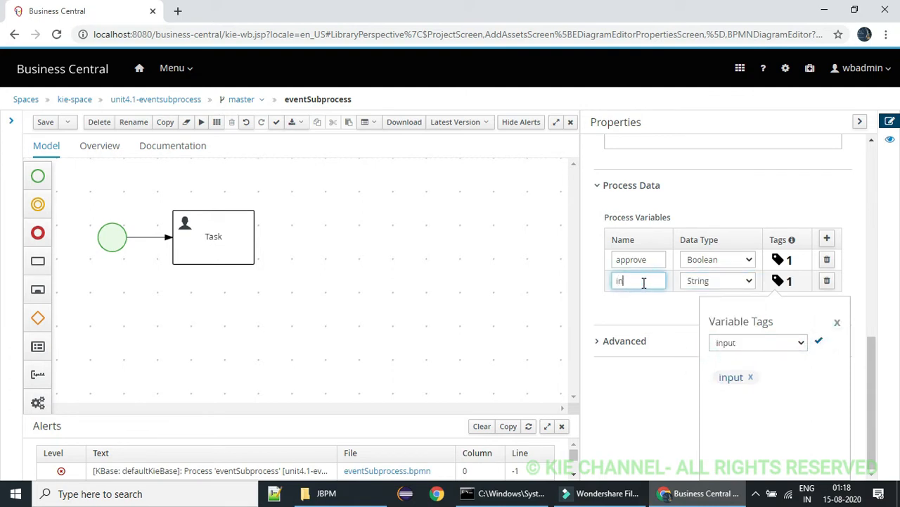
{"action": "left_click", "coordinate": [837, 323]}
{"action": "left_click", "coordinate": [349, 221]}
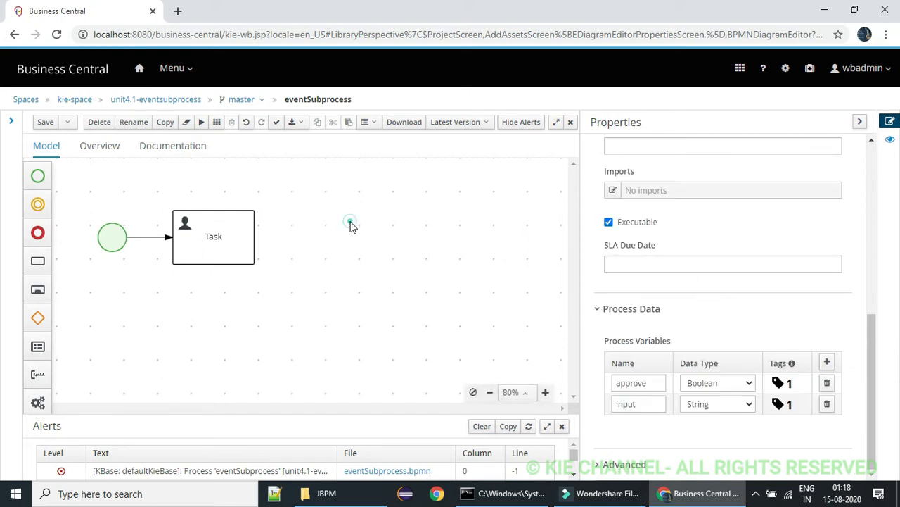
Move the user task closer to the start event and rename it Manager Approval
{"action": "left_click", "coordinate": [247, 227]}
{"action": "left_click_drag", "start_coordinate": [246, 227], "coordinate": [223, 227]}
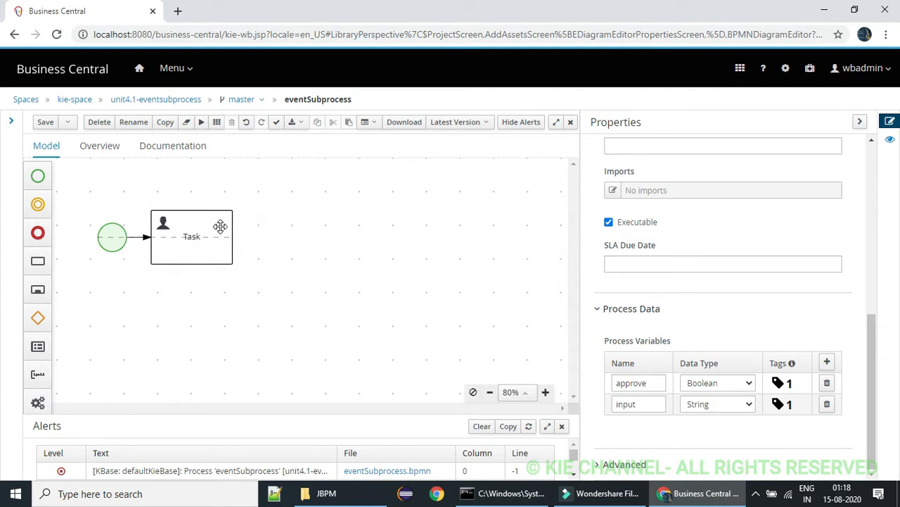
{"action": "left_click", "coordinate": [210, 226]}
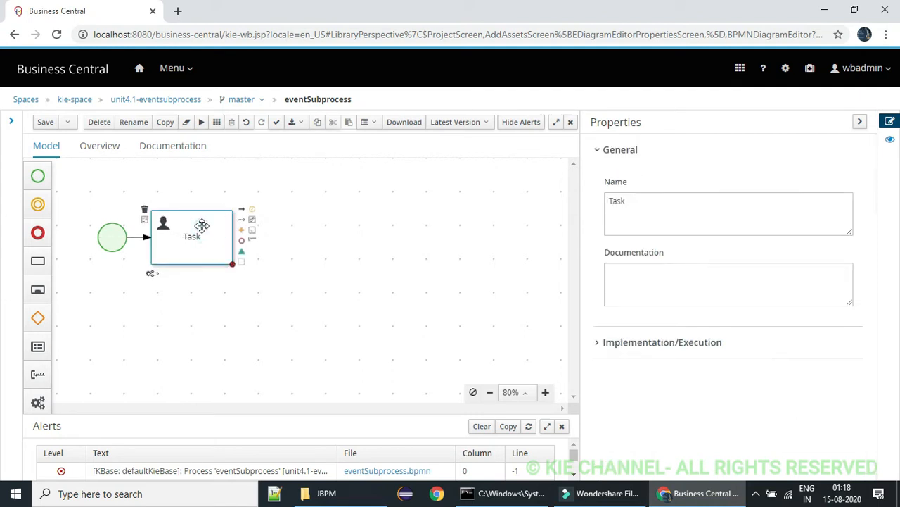
{"action": "double_click", "coordinate": [202, 226]}
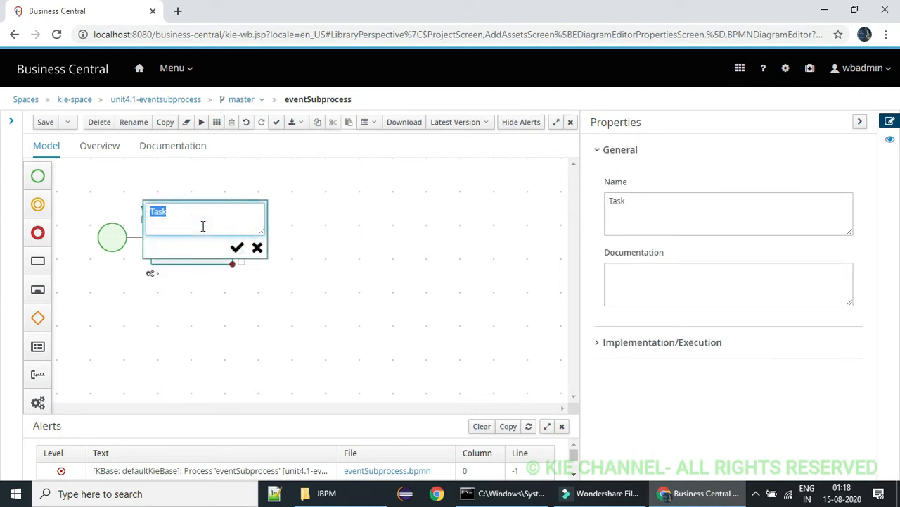
{"action": "type", "text": "Manager Approval"}
{"action": "left_click", "coordinate": [236, 248]}
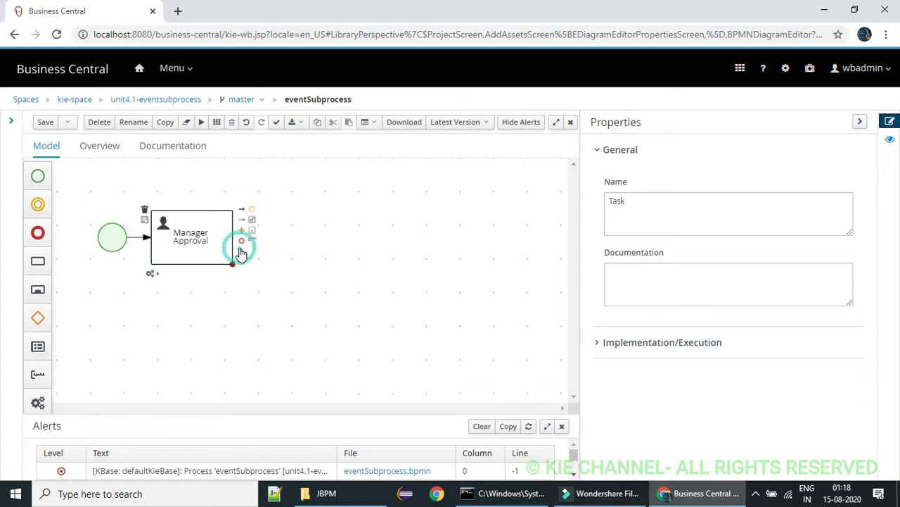
Place an exclusive gateway just right of the Manager Approval task, level with it
{"action": "left_click", "coordinate": [37, 317]}
{"action": "left_click_drag", "start_coordinate": [72, 235], "coordinate": [274, 238]}
{"action": "left_click", "coordinate": [186, 176]}
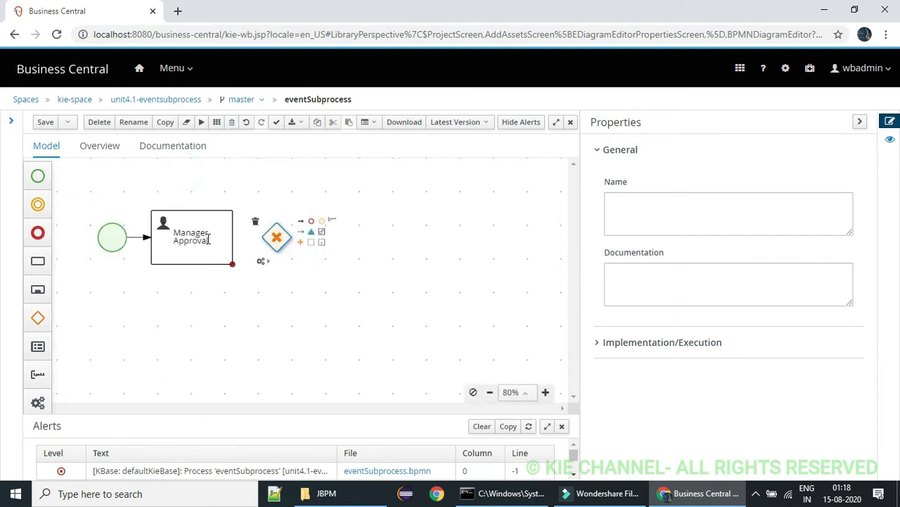
Add a script task to the upper right of the gateway and name it Approved
{"action": "left_click", "coordinate": [38, 261]}
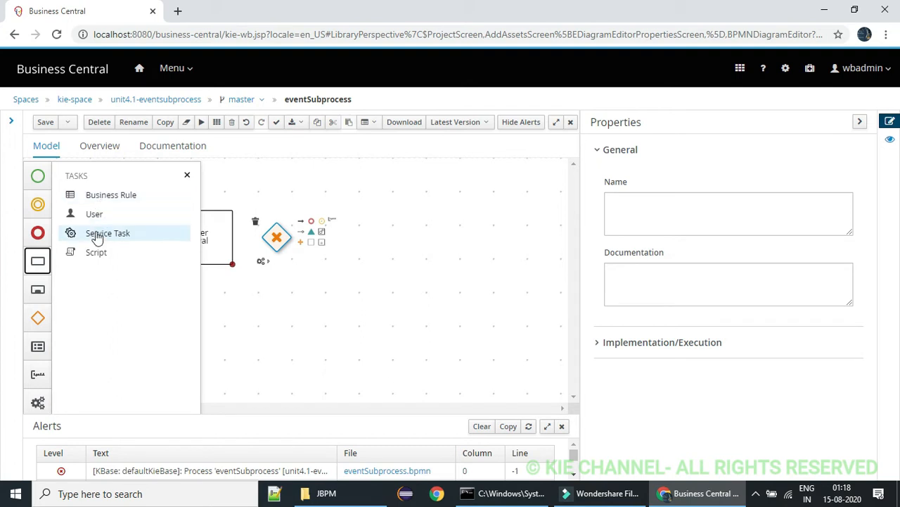
{"action": "left_click_drag", "start_coordinate": [77, 252], "coordinate": [348, 192]}
{"action": "left_click", "coordinate": [187, 175]}
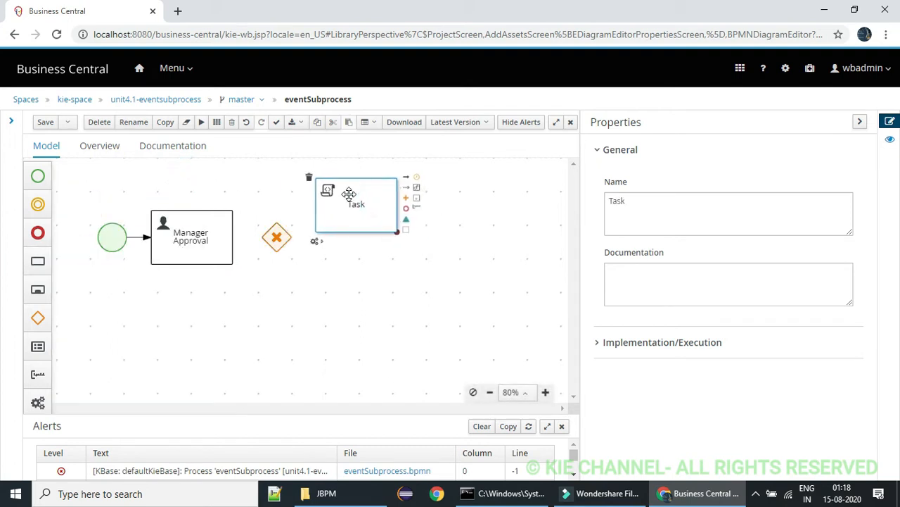
{"action": "double_click", "coordinate": [353, 202]}
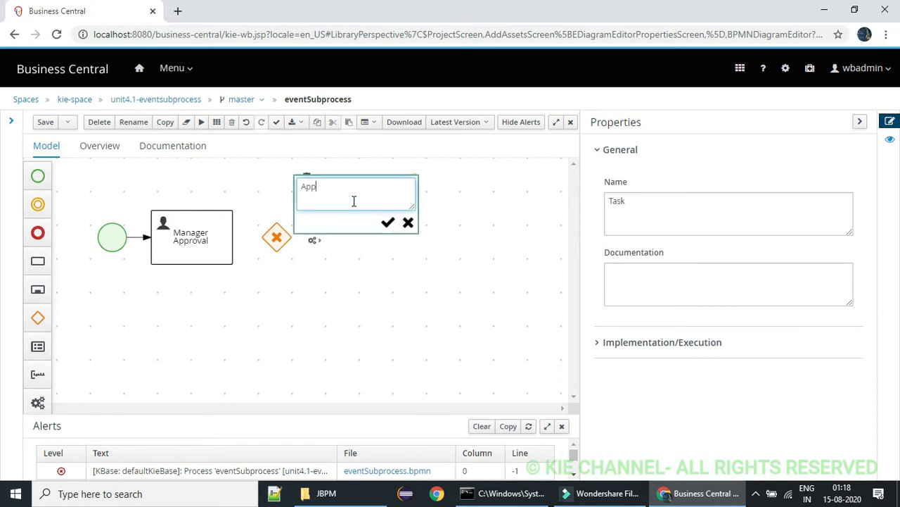
{"action": "left_click", "coordinate": [388, 224]}
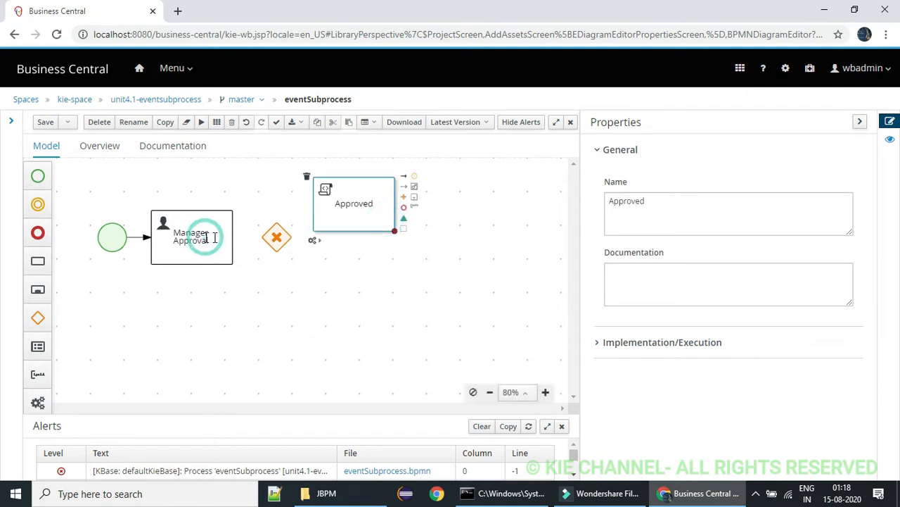
Connect the Manager Approval task to the gateway and the gateway to the Approved task with sequence flows
{"action": "left_click", "coordinate": [240, 232]}
{"action": "left_click", "coordinate": [218, 231]}
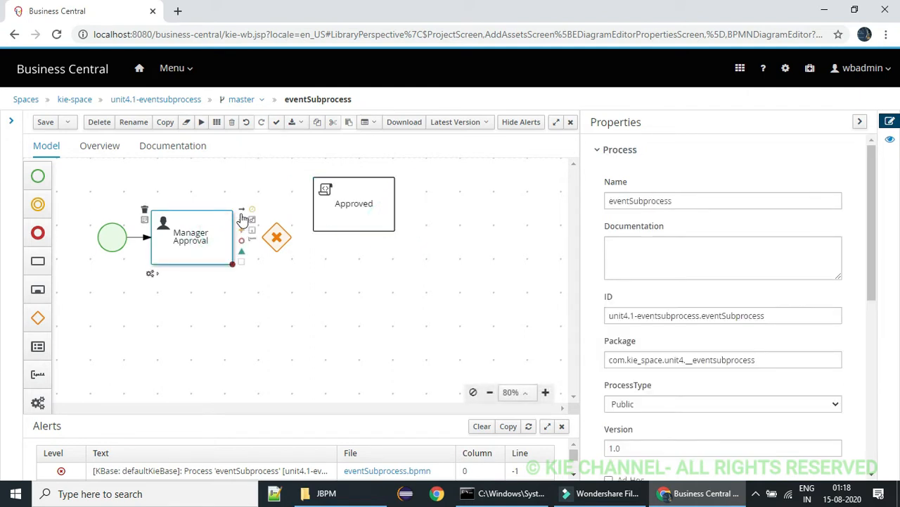
{"action": "left_click_drag", "start_coordinate": [242, 209], "coordinate": [324, 197]}
{"action": "left_click", "coordinate": [280, 237]}
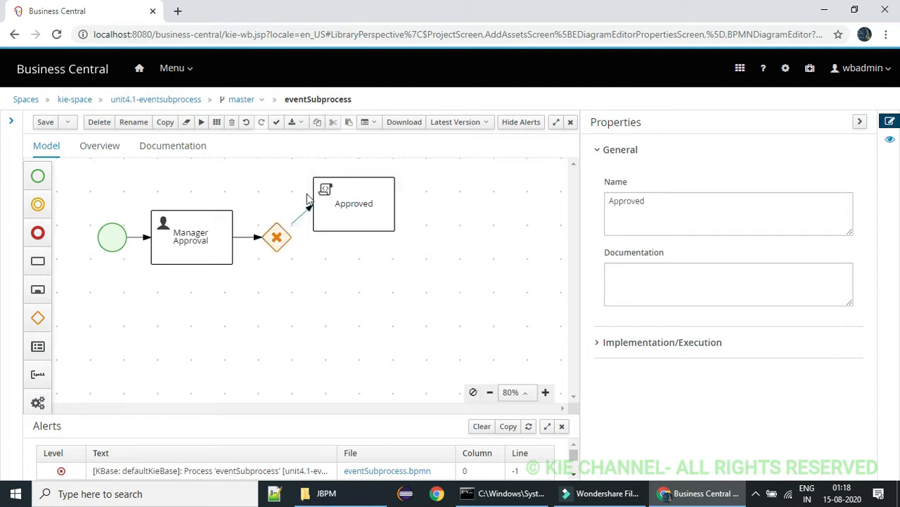
Bend the sequence flow between the gateway and the Approved task into a right angle and save the diagram
{"action": "left_click", "coordinate": [301, 217]}
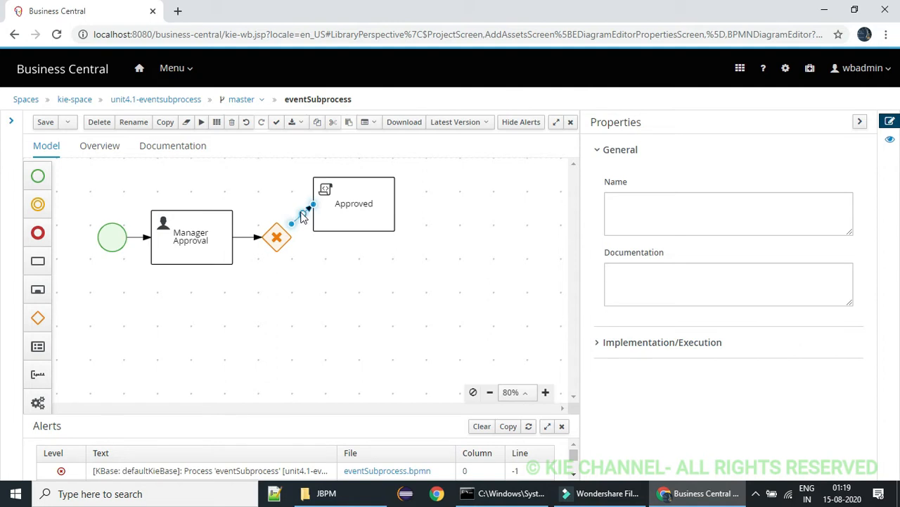
{"action": "left_click", "coordinate": [302, 215]}
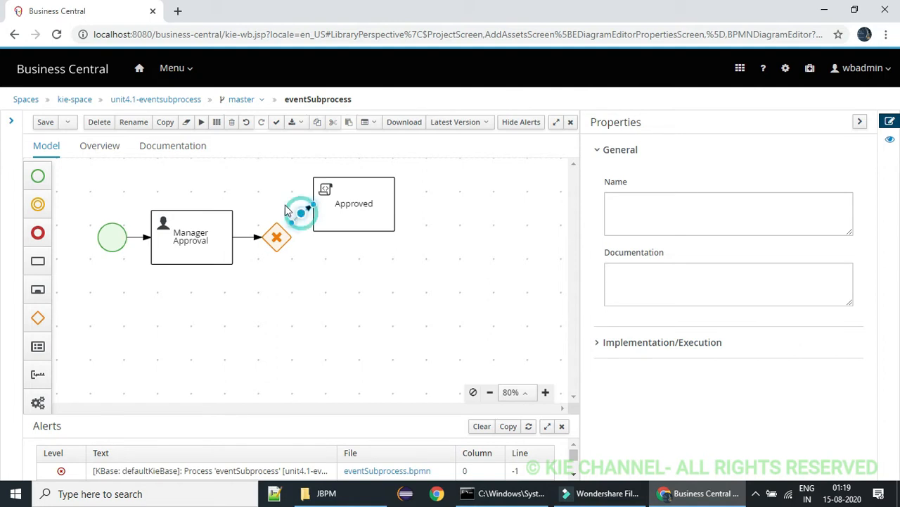
{"action": "left_click", "coordinate": [305, 219]}
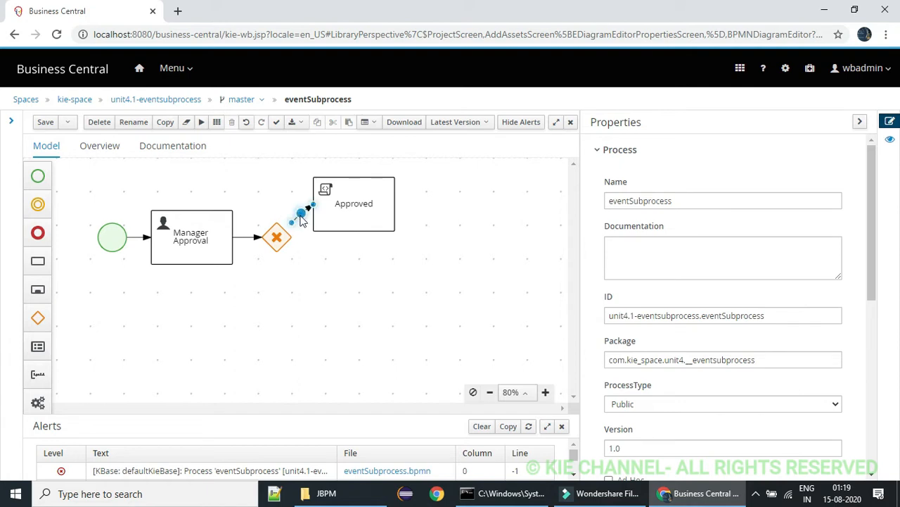
{"action": "left_click_drag", "start_coordinate": [300, 215], "coordinate": [276, 204]}
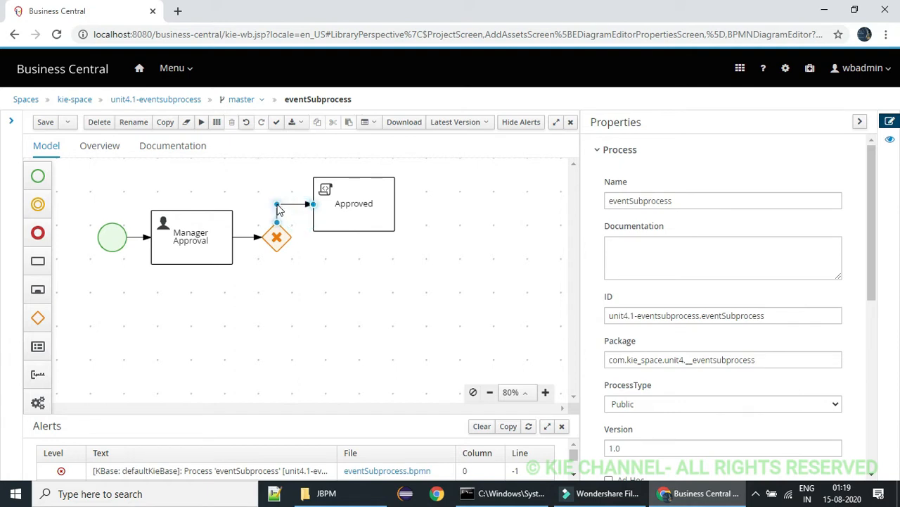
{"action": "left_click", "coordinate": [43, 123]}
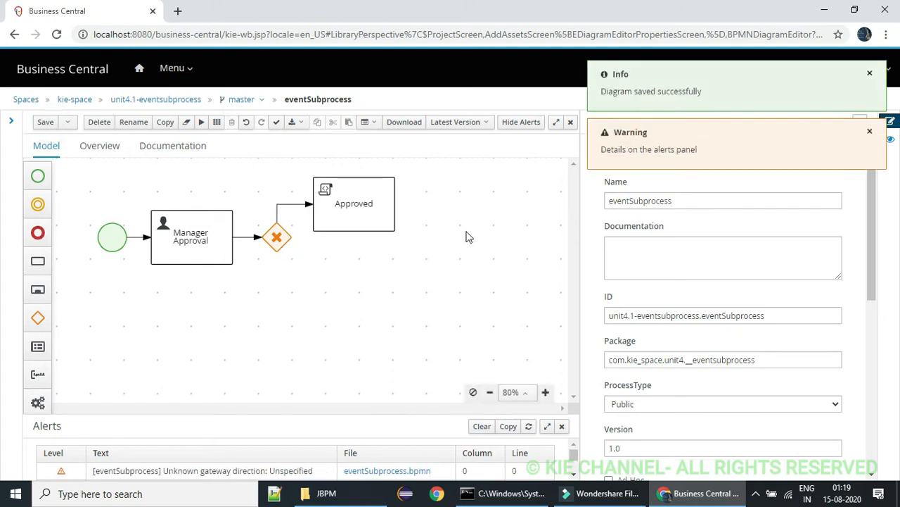
{"action": "left_click", "coordinate": [430, 231]}
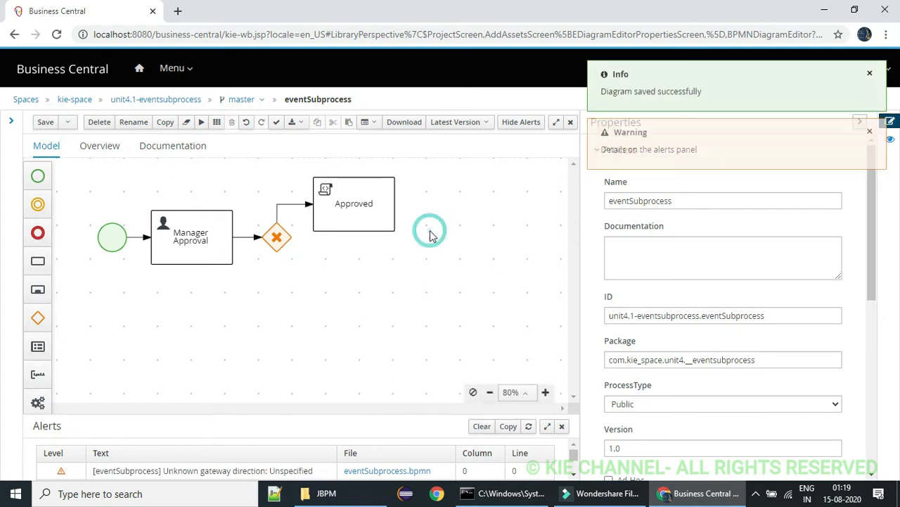
Place a throwing intermediate signal event to the lower right of the gateway, beneath the Approved task
{"action": "left_click", "coordinate": [280, 241]}
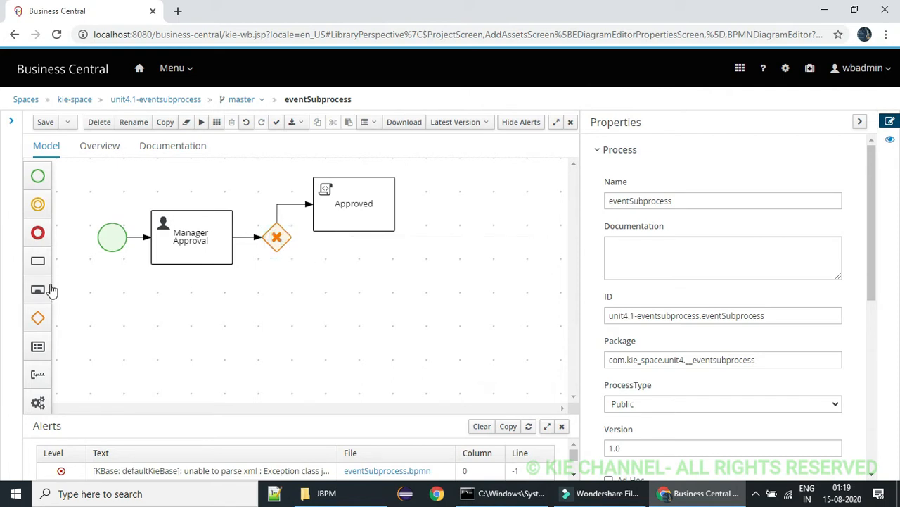
{"action": "left_click", "coordinate": [37, 176]}
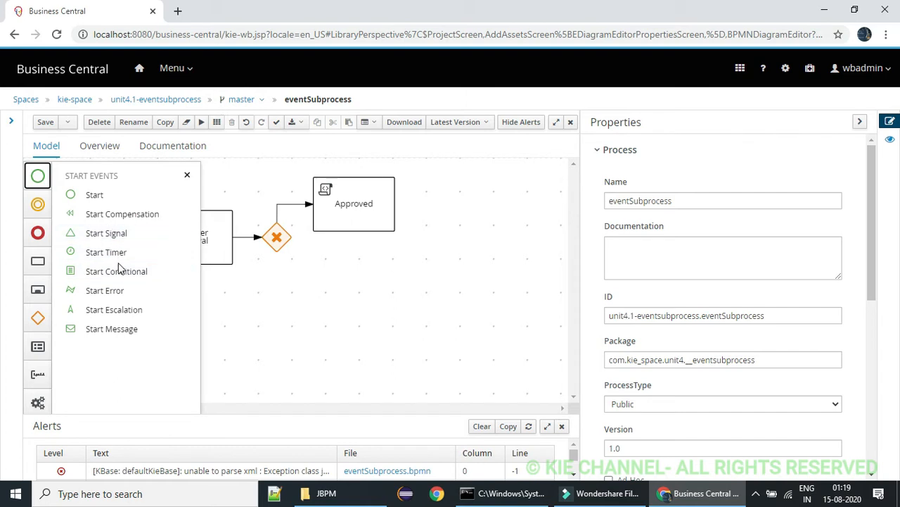
{"action": "left_click", "coordinate": [38, 204]}
{"action": "left_click_drag", "start_coordinate": [95, 199], "coordinate": [344, 279]}
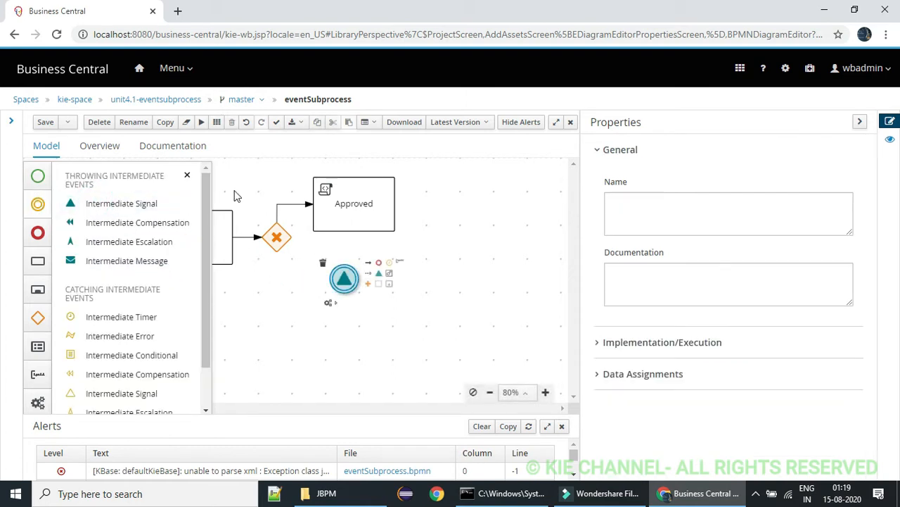
{"action": "left_click", "coordinate": [187, 176]}
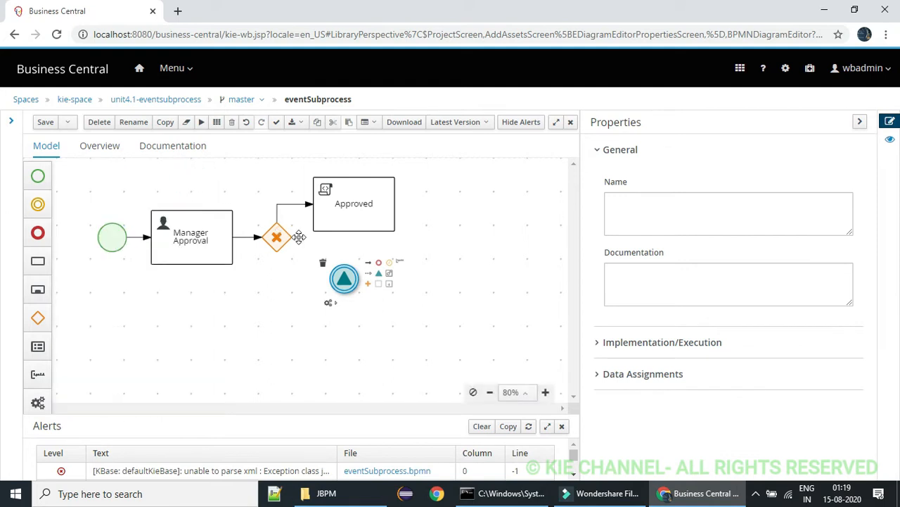
{"action": "left_click_drag", "start_coordinate": [347, 280], "coordinate": [351, 277]}
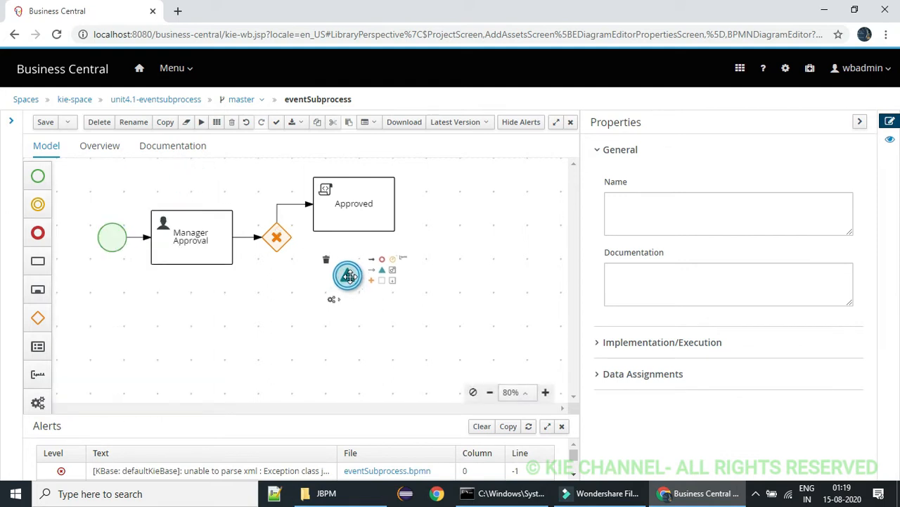
Connect the gateway to the intermediate signal event with a sequence flow and select that flow
{"action": "left_click", "coordinate": [277, 244]}
{"action": "left_click", "coordinate": [288, 247]}
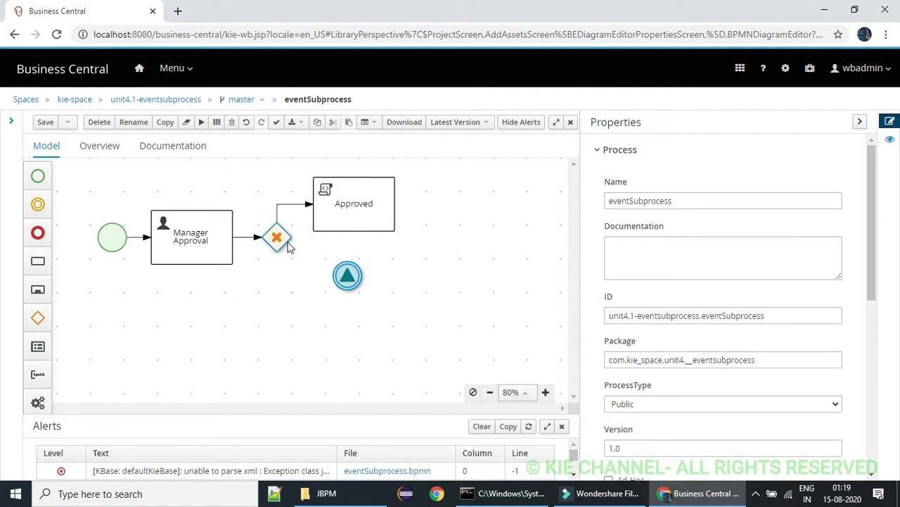
{"action": "left_click", "coordinate": [278, 238]}
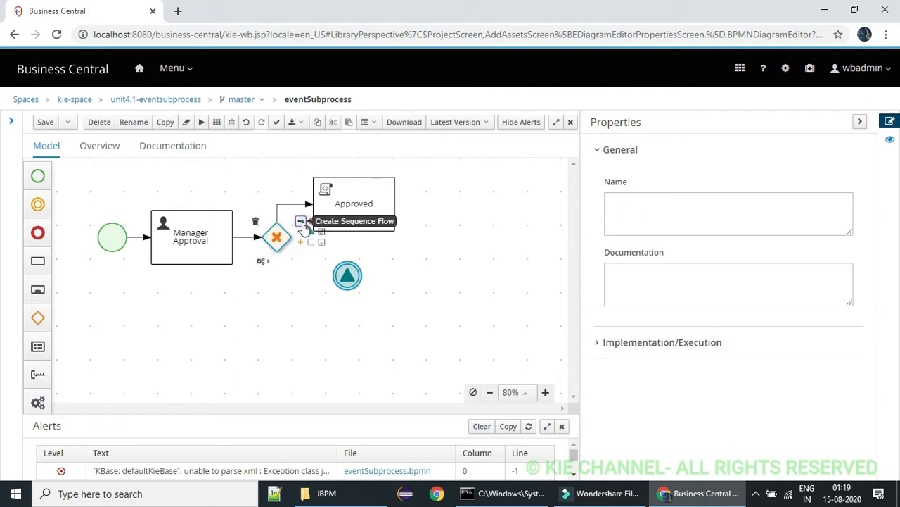
{"action": "left_click_drag", "start_coordinate": [310, 257], "coordinate": [349, 278]}
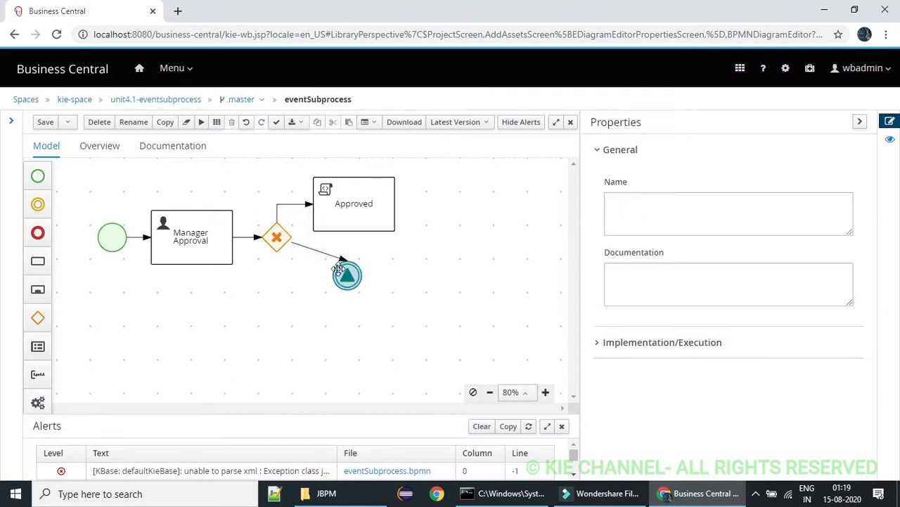
{"action": "left_click", "coordinate": [318, 254]}
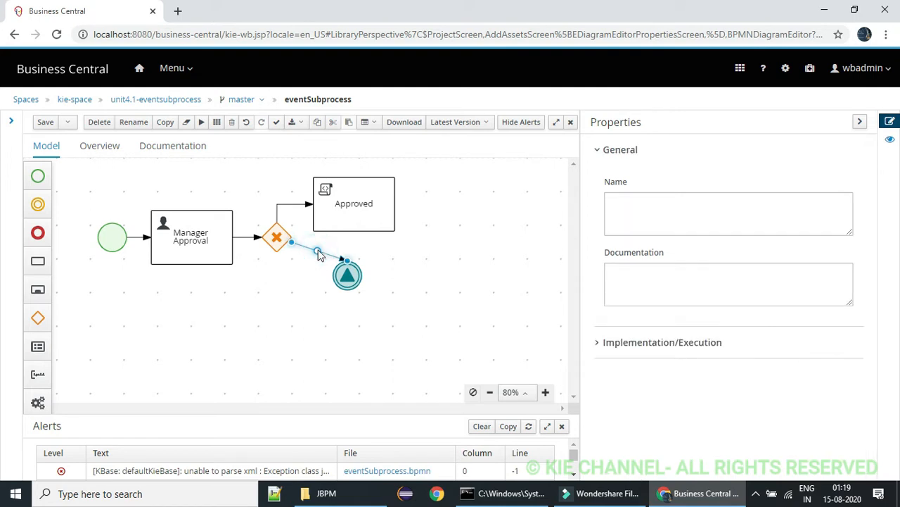
Bend the sequence flow between the gateway and the intermediate signal event into a right angle below the gateway
{"action": "left_click", "coordinate": [318, 251]}
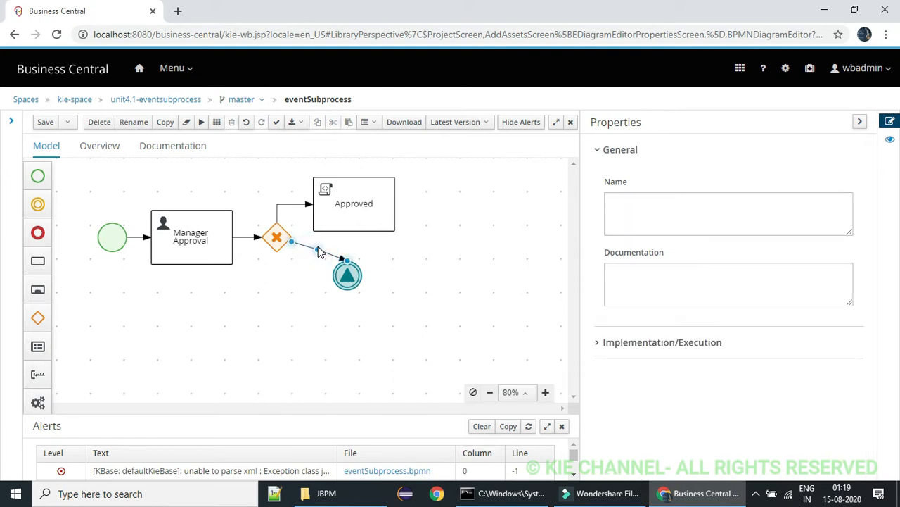
{"action": "left_click_drag", "start_coordinate": [318, 252], "coordinate": [274, 278]}
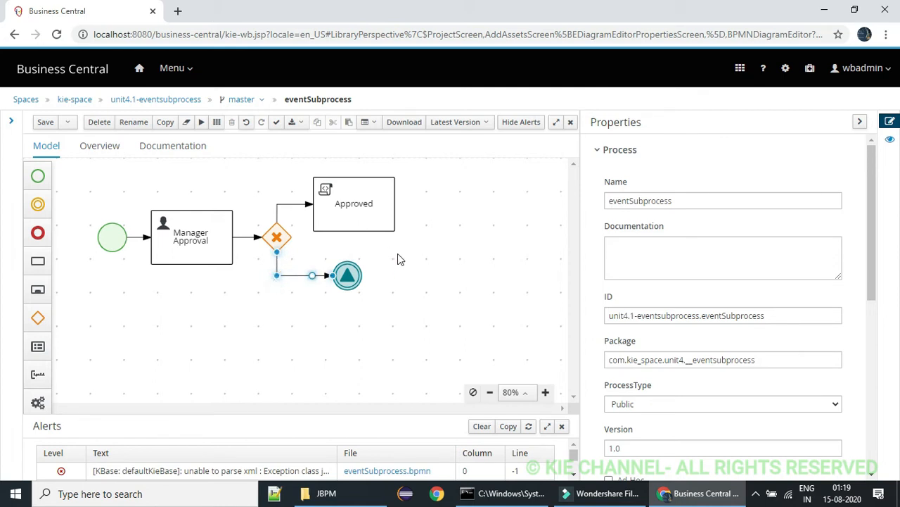
{"action": "left_click", "coordinate": [398, 253]}
Add a connected end event after the Approved task and another after the intermediate signal event
{"action": "left_click", "coordinate": [363, 204]}
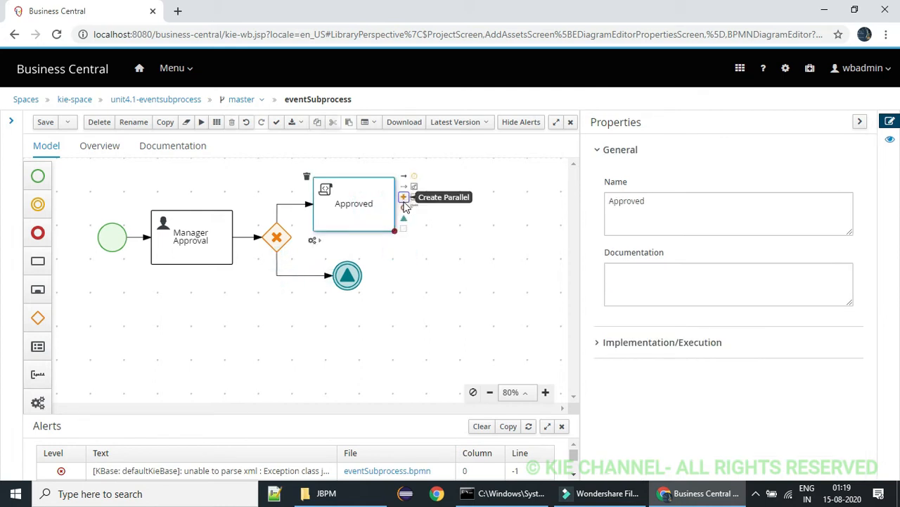
{"action": "left_click", "coordinate": [402, 206]}
{"action": "left_click", "coordinate": [391, 203]}
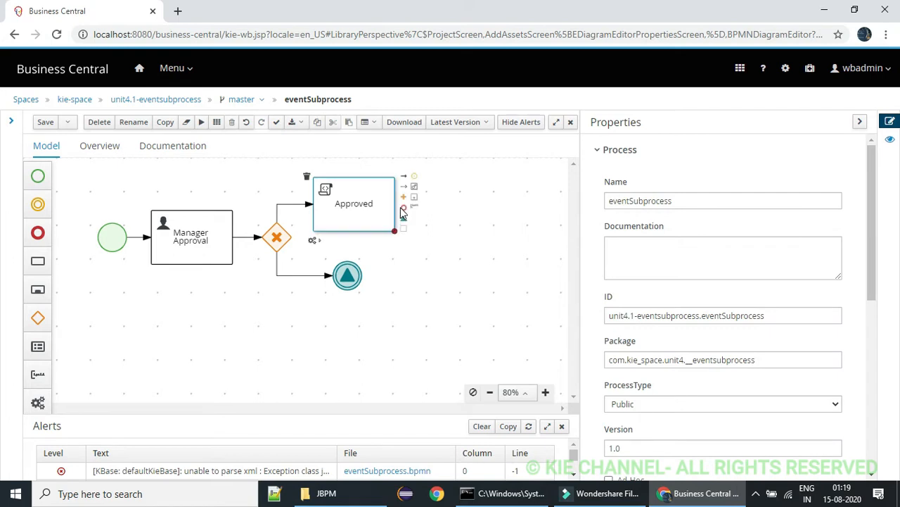
{"action": "left_click", "coordinate": [403, 207]}
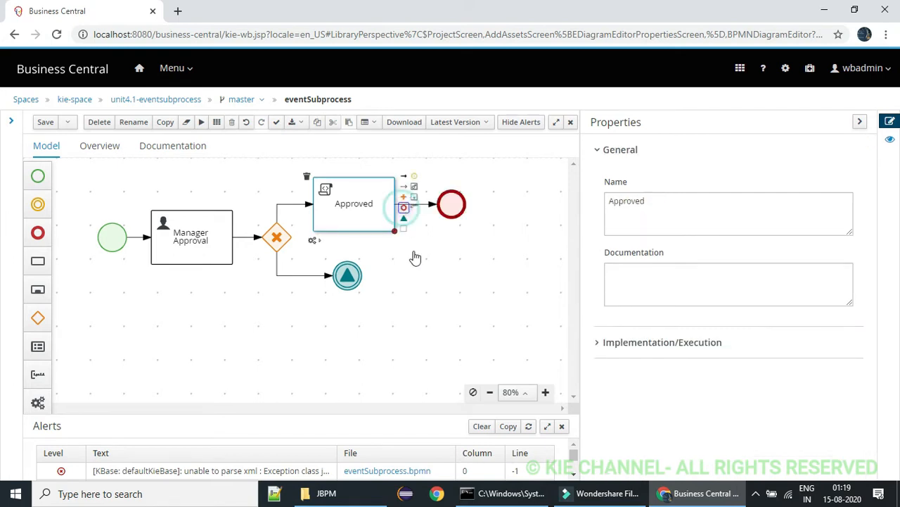
{"action": "left_click", "coordinate": [352, 273]}
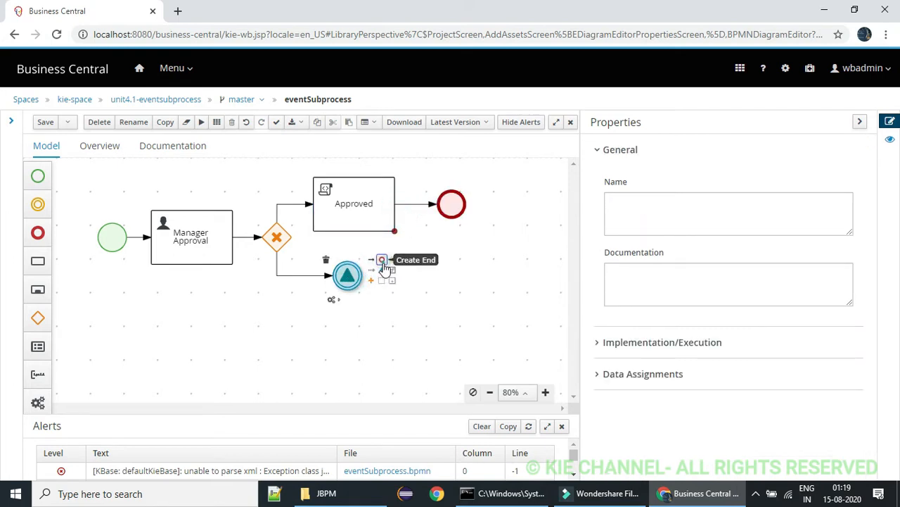
{"action": "left_click", "coordinate": [383, 260]}
{"action": "left_click", "coordinate": [460, 272]}
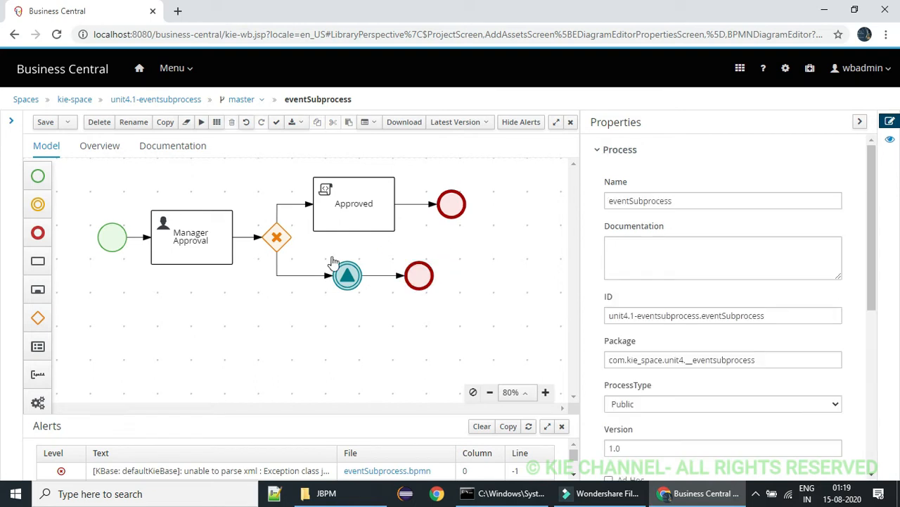
Add an event subprocess to the diagram and position it directly beneath the main process flow
{"action": "left_click", "coordinate": [38, 289]}
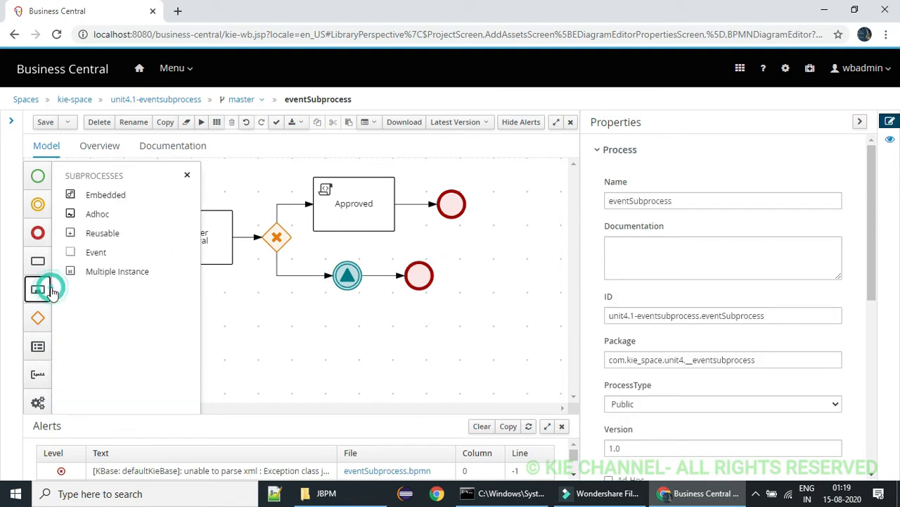
{"action": "left_click_drag", "start_coordinate": [106, 253], "coordinate": [263, 343]}
{"action": "left_click", "coordinate": [188, 176]}
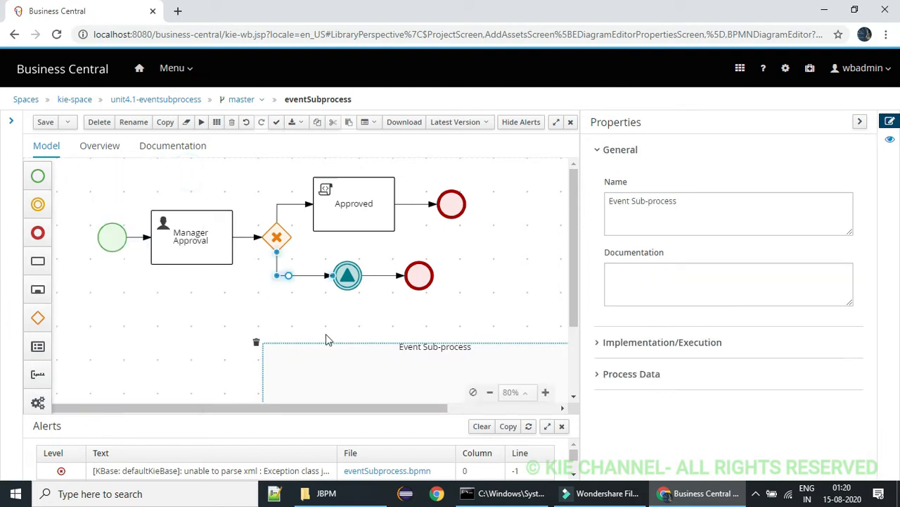
{"action": "left_click_drag", "start_coordinate": [328, 352], "coordinate": [221, 303]}
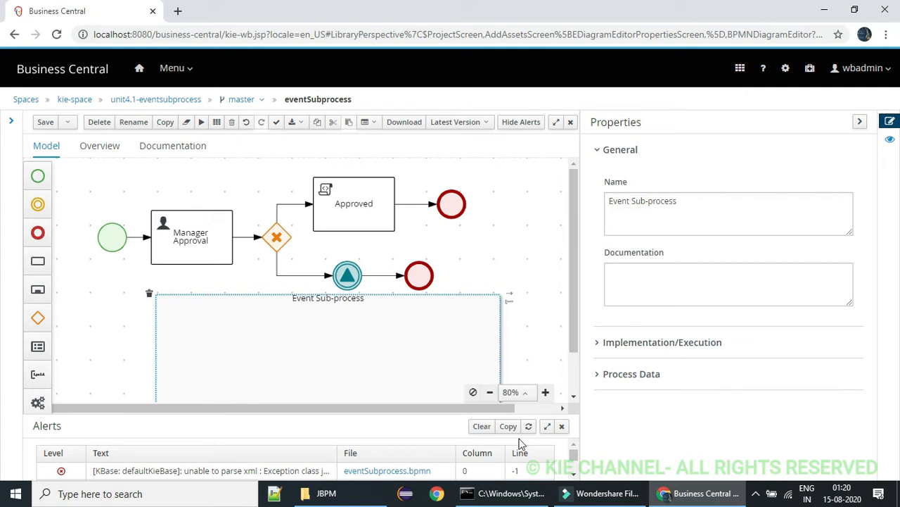
{"action": "left_click", "coordinate": [489, 392]}
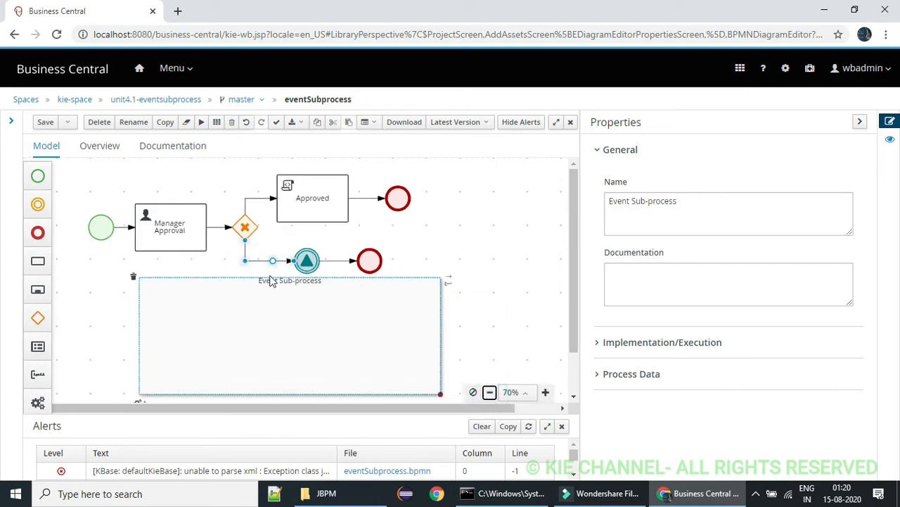
{"action": "left_click_drag", "start_coordinate": [247, 301], "coordinate": [213, 302]}
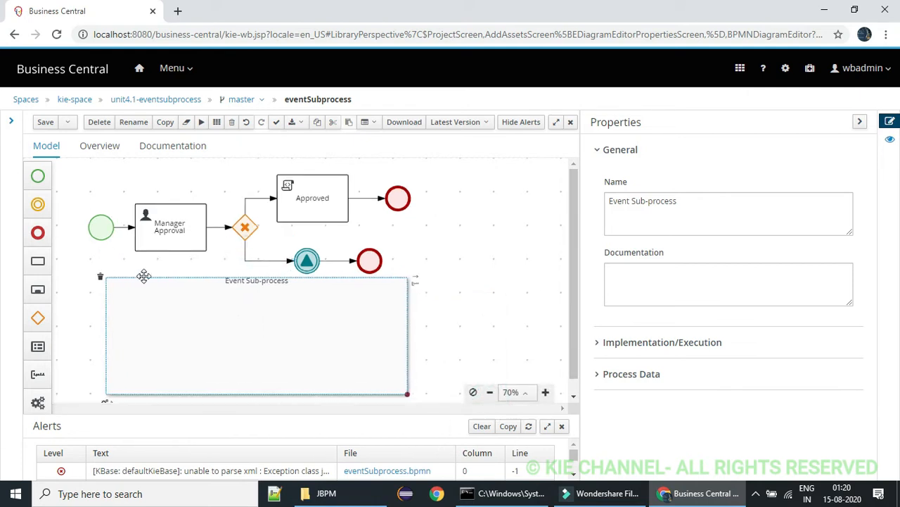
Place a Start Signal event inside the event subprocess, near its left edge
{"action": "left_click", "coordinate": [35, 178]}
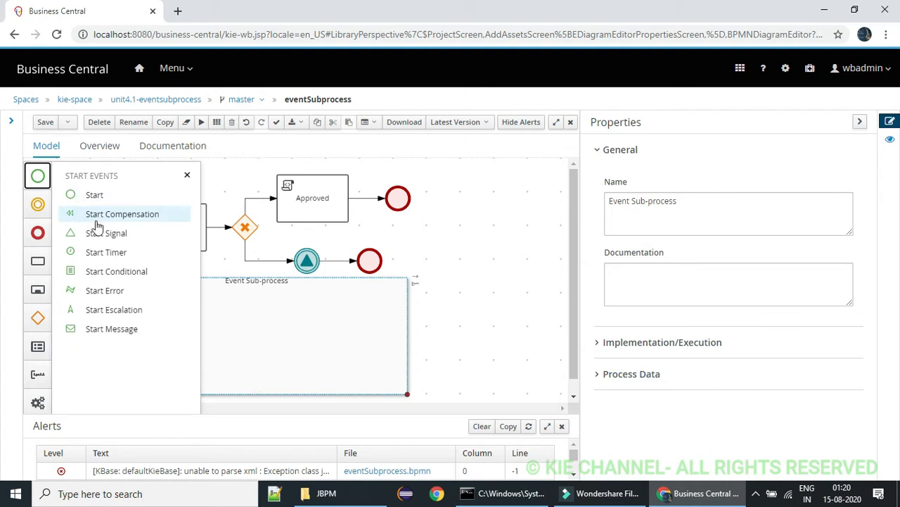
{"action": "left_click_drag", "start_coordinate": [99, 233], "coordinate": [144, 326]}
{"action": "left_click", "coordinate": [187, 175]}
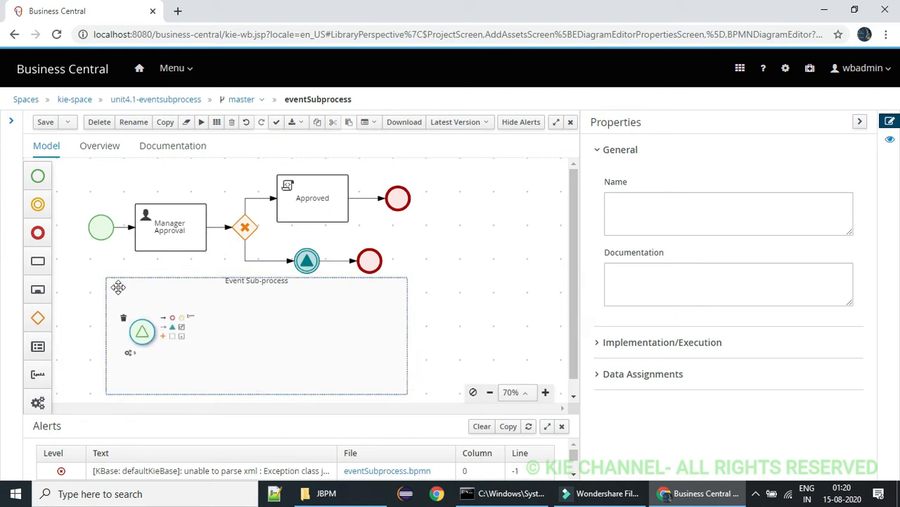
Add a script task beside the signal start event in the event subprocess and name it "Send mail to customer"
{"action": "left_click", "coordinate": [38, 261]}
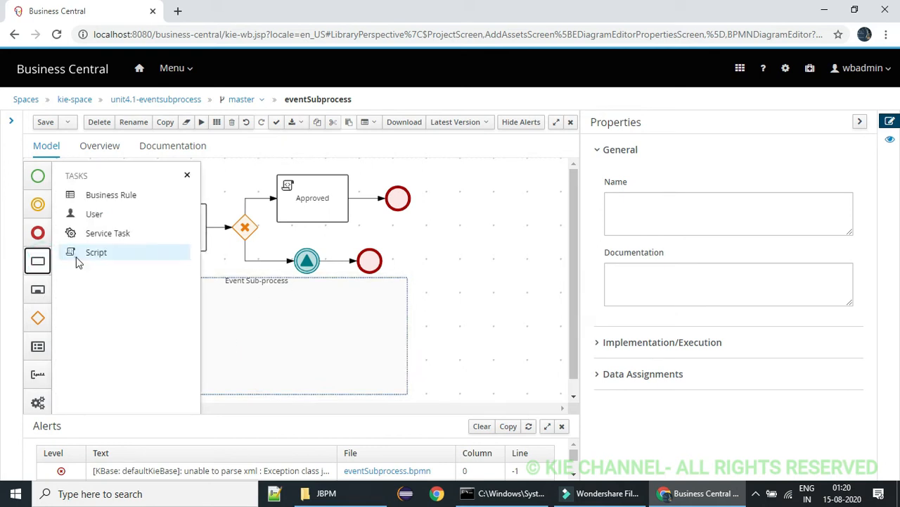
{"action": "left_click_drag", "start_coordinate": [76, 255], "coordinate": [234, 322]}
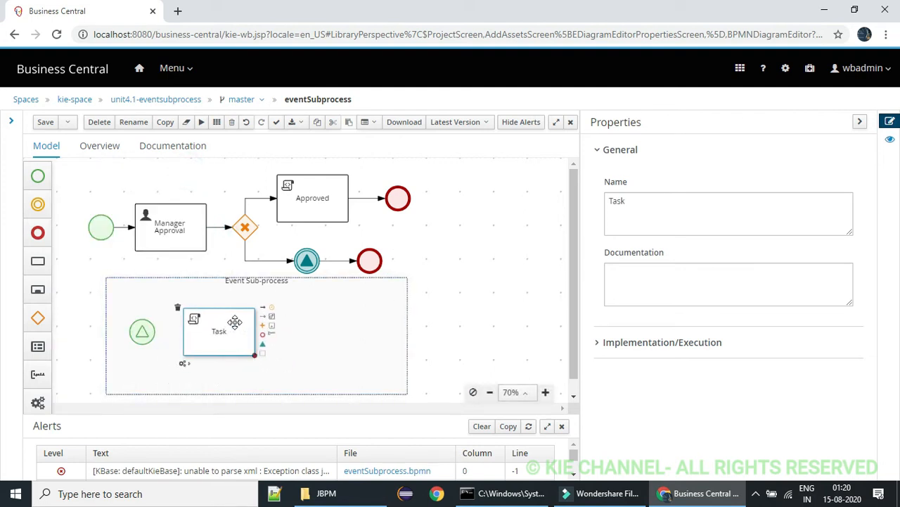
{"action": "double_click", "coordinate": [226, 321]}
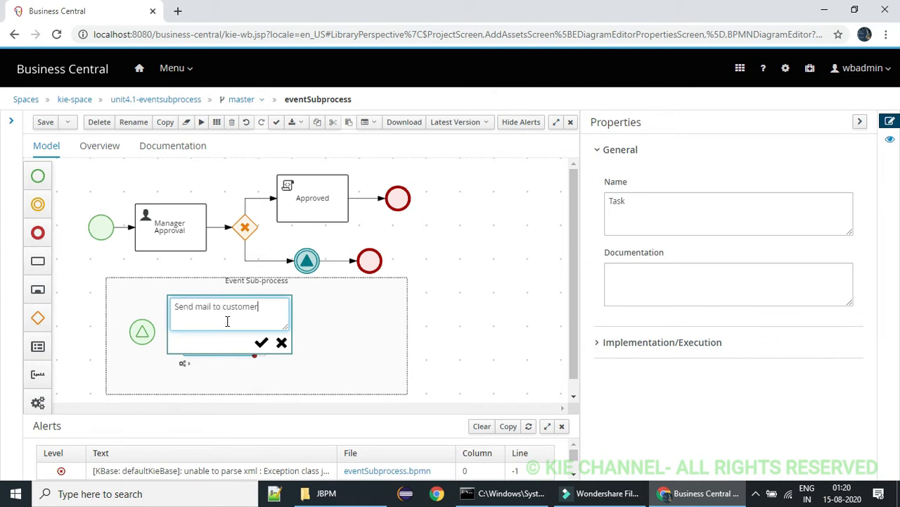
{"action": "left_click", "coordinate": [261, 343]}
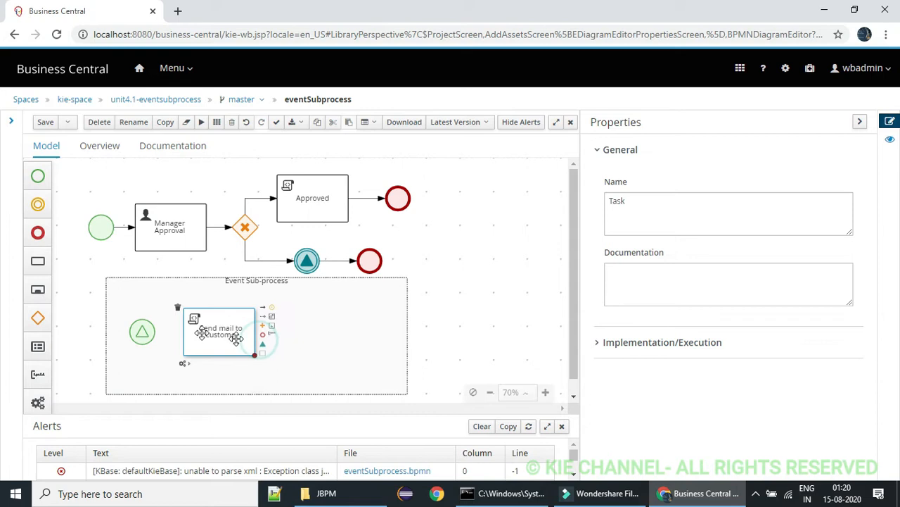
Connect the subprocess's signal start event to the Send mail to customer task with a sequence flow
{"action": "left_click", "coordinate": [142, 329], "text": "shift"}
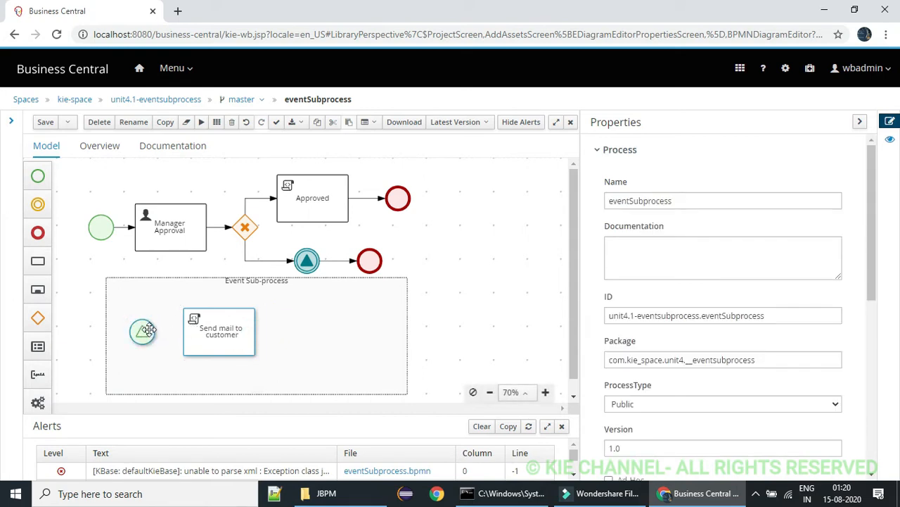
{"action": "left_click", "coordinate": [146, 329]}
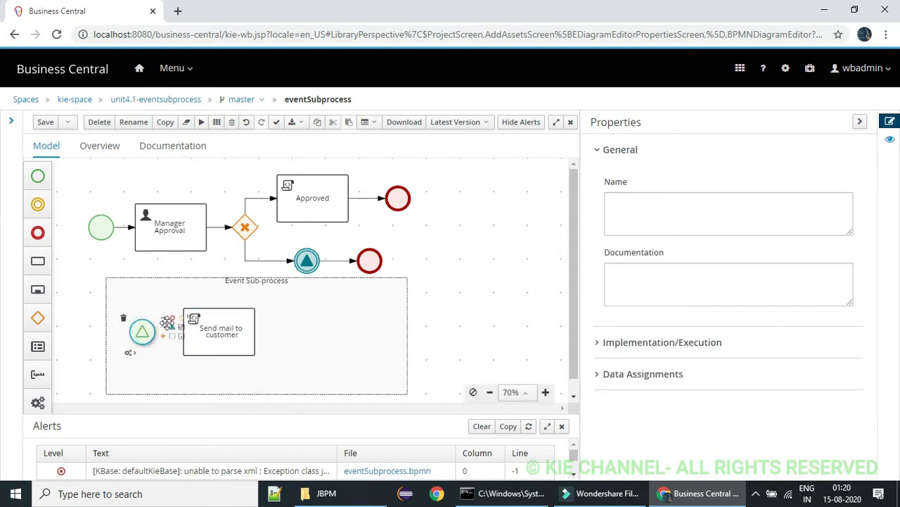
{"action": "left_click_drag", "start_coordinate": [163, 318], "coordinate": [211, 329]}
{"action": "left_click", "coordinate": [148, 328]}
{"action": "left_click_drag", "start_coordinate": [163, 321], "coordinate": [204, 330]}
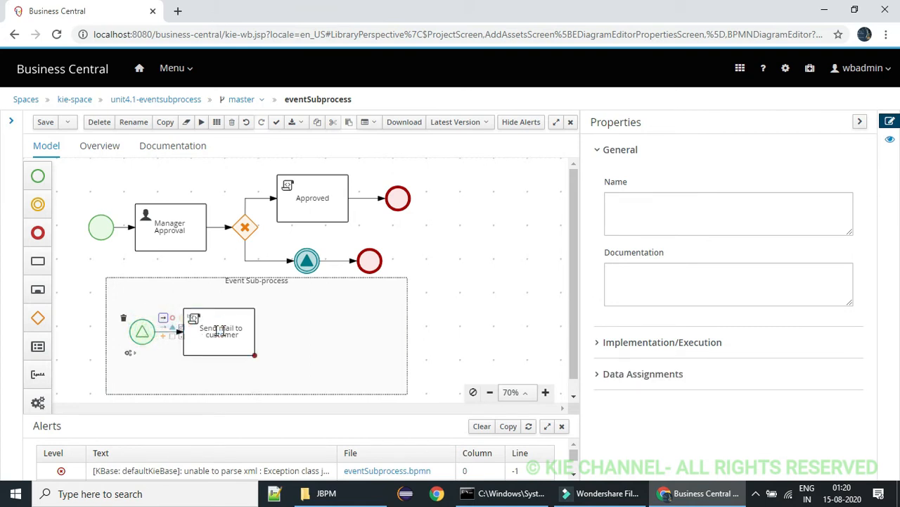
Add a connected end event after the Send mail to customer task inside the event subprocess
{"action": "left_click", "coordinate": [226, 330]}
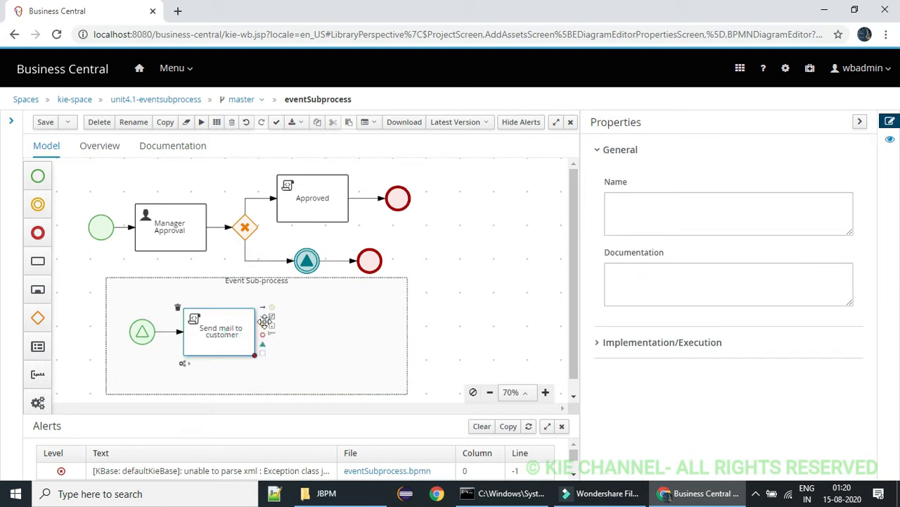
{"action": "left_click", "coordinate": [263, 335]}
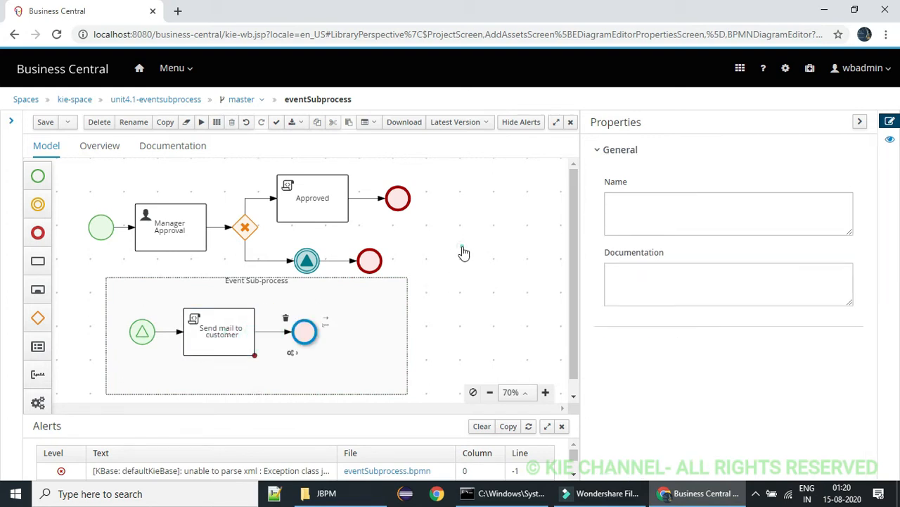
{"action": "left_click", "coordinate": [462, 251]}
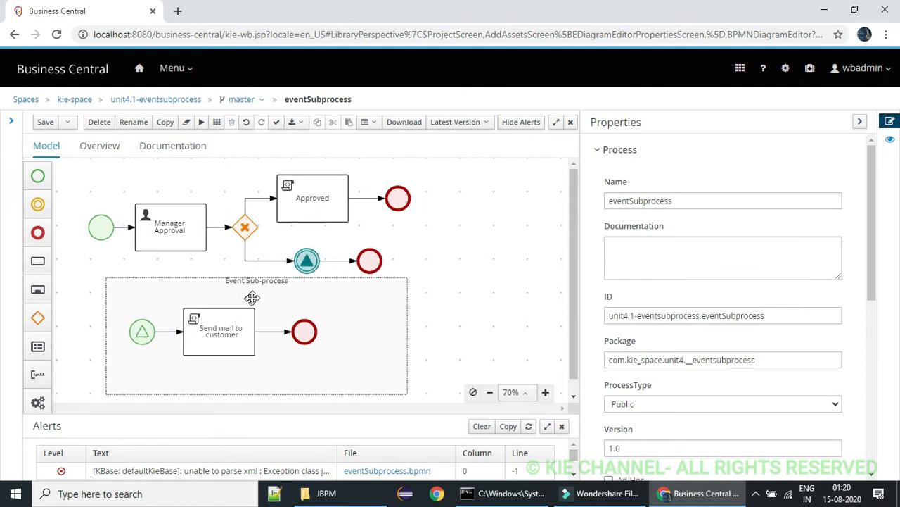
{"action": "left_click", "coordinate": [673, 266]}
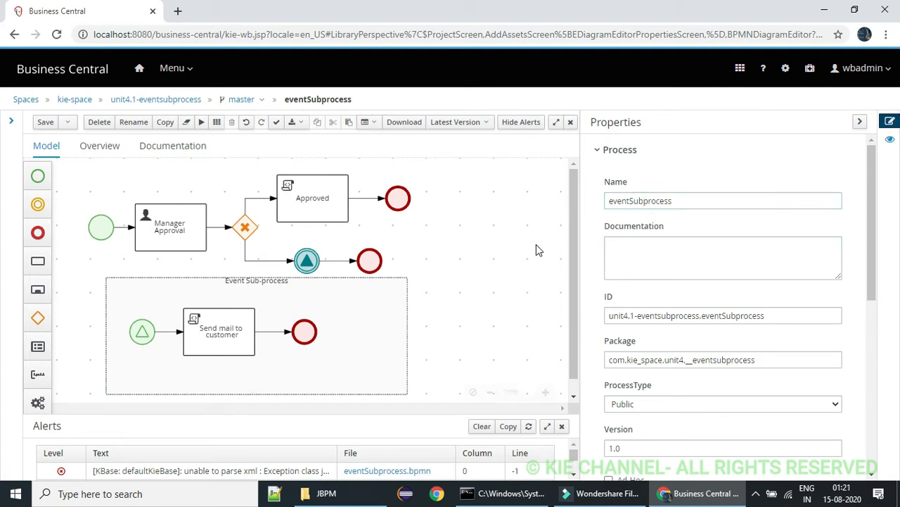
Assign a new signal named eventSignal to the throwing intermediate signal event and set its signal scope to Process Instance
{"action": "left_click", "coordinate": [308, 258]}
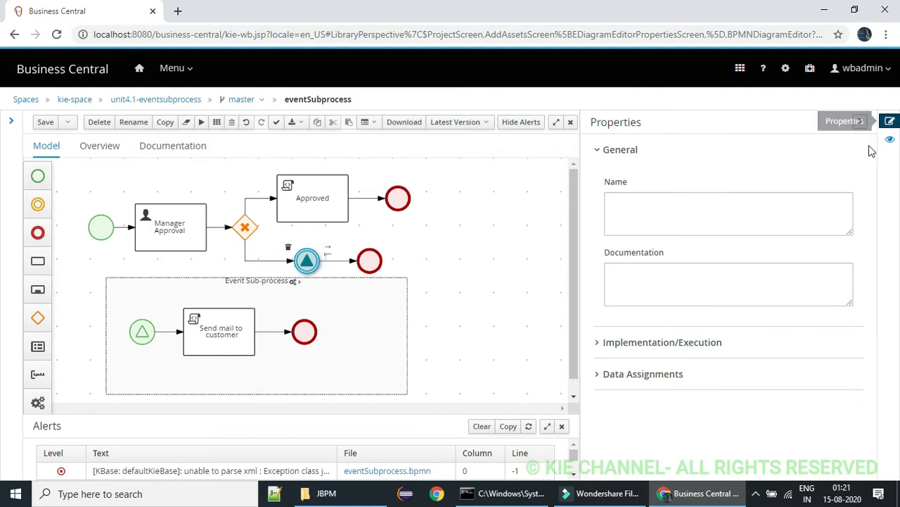
{"action": "left_click", "coordinate": [603, 342]}
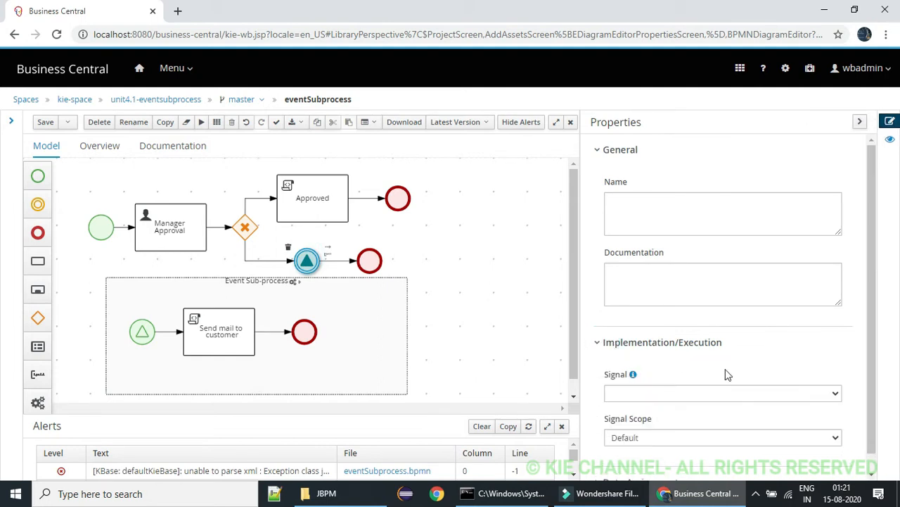
{"action": "scroll", "coordinate": [871, 362], "scroll_direction": "down", "scroll_amount": 1}
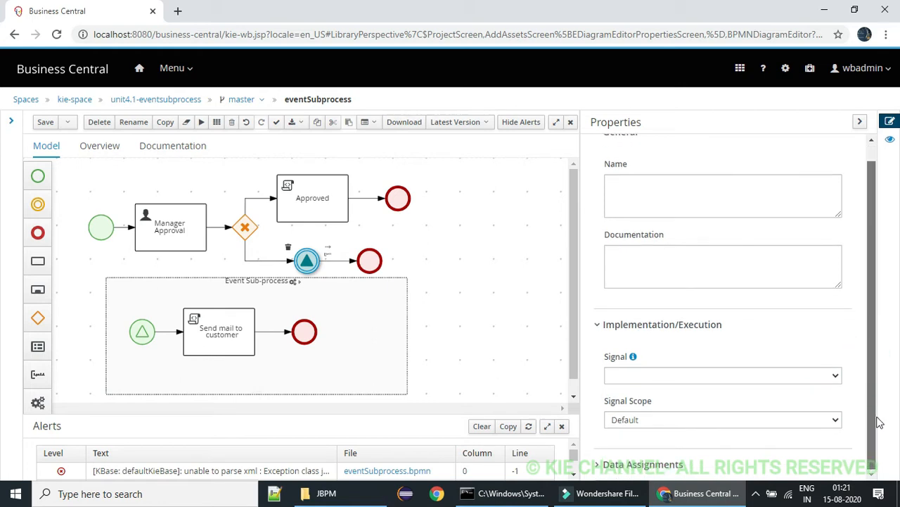
{"action": "left_click", "coordinate": [704, 377]}
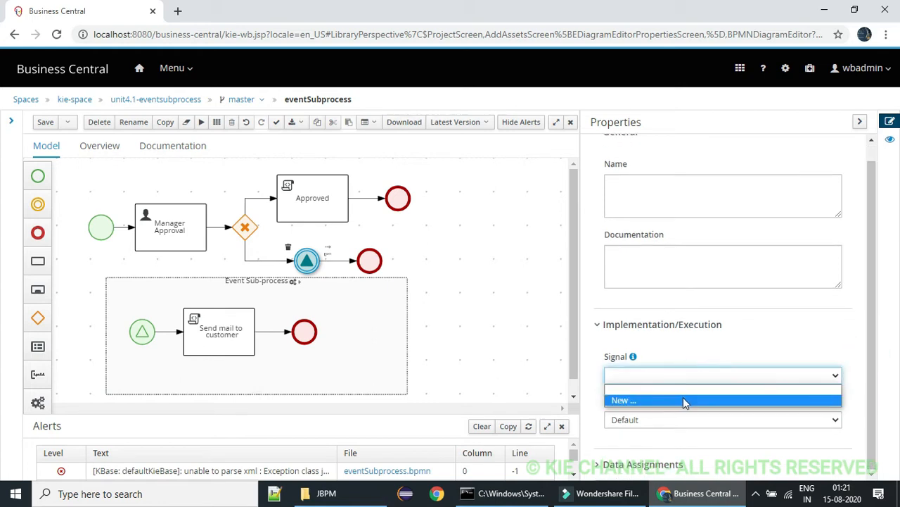
{"action": "left_click", "coordinate": [683, 399]}
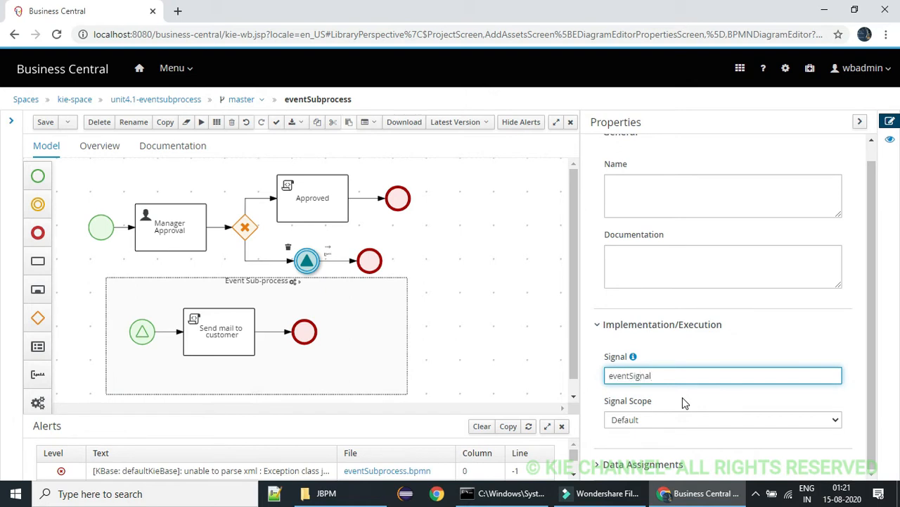
{"action": "left_click", "coordinate": [692, 418]}
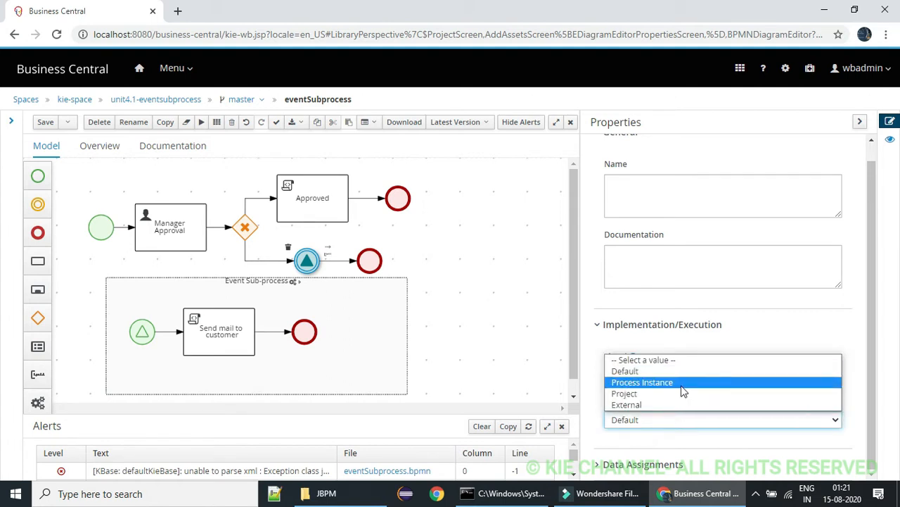
{"action": "left_click", "coordinate": [681, 389]}
{"action": "left_click", "coordinate": [876, 331]}
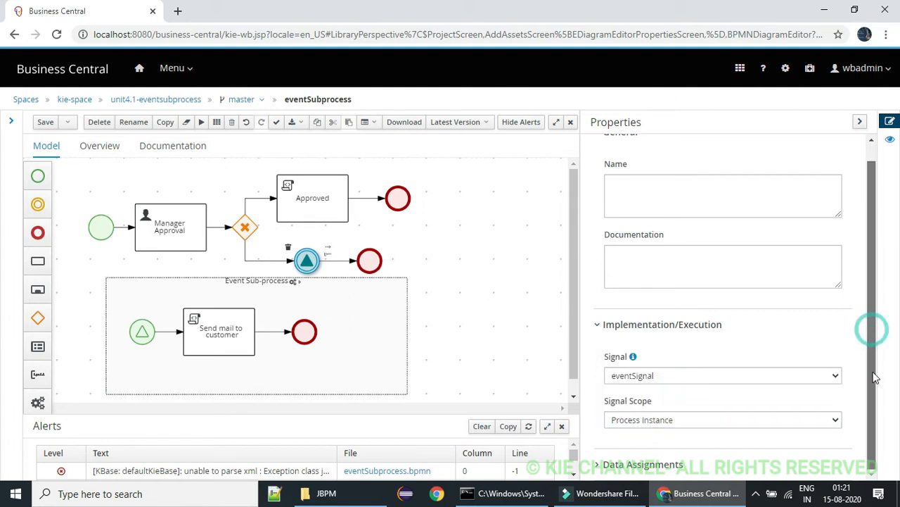
{"action": "left_click", "coordinate": [520, 292]}
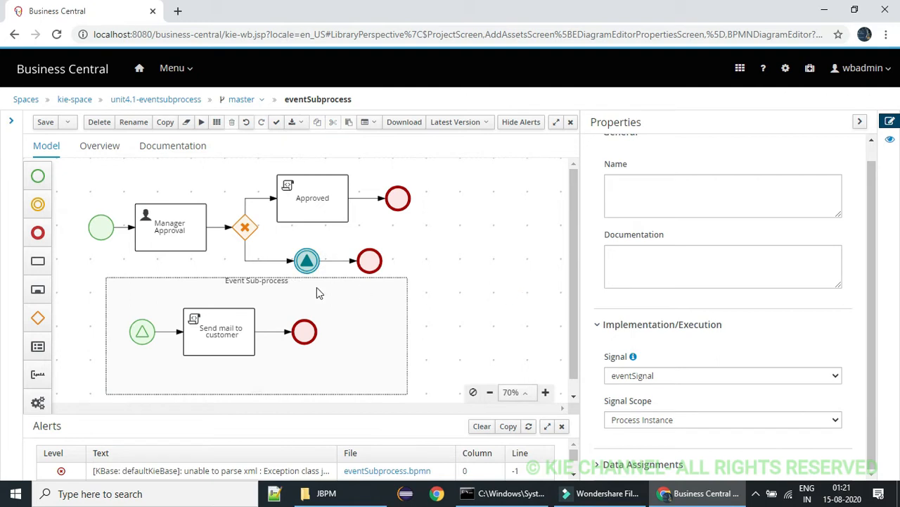
Assign the existing eventSignal signal to the signal start event inside the event subprocess
{"action": "left_click", "coordinate": [140, 331]}
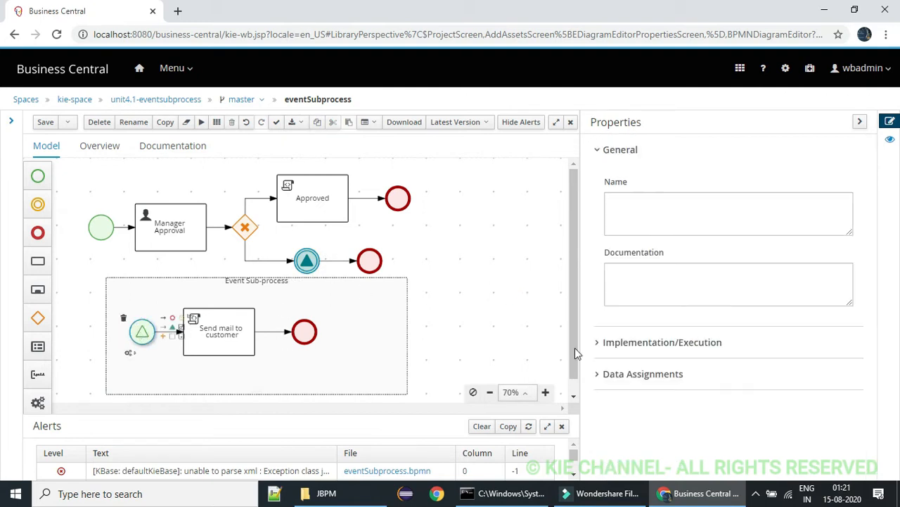
{"action": "left_click", "coordinate": [605, 344]}
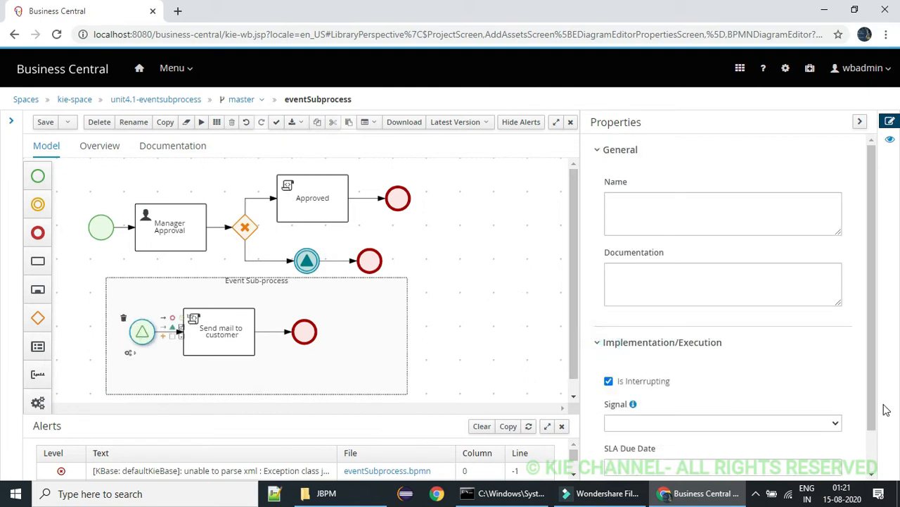
{"action": "left_click_drag", "start_coordinate": [874, 326], "coordinate": [878, 411]}
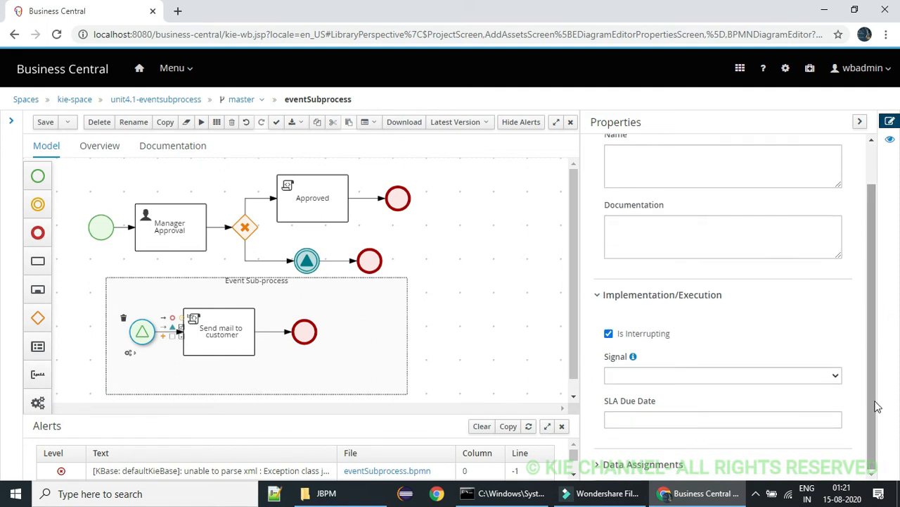
{"action": "left_click", "coordinate": [695, 377]}
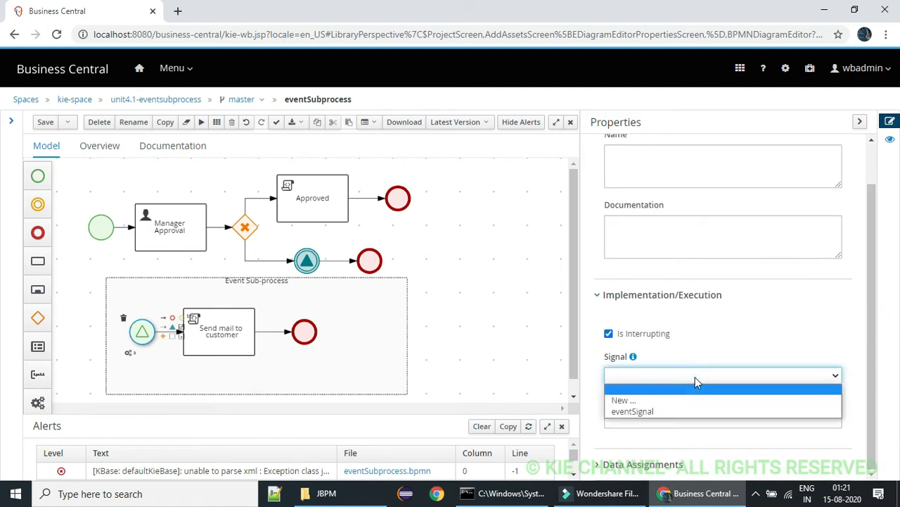
{"action": "left_click", "coordinate": [682, 410]}
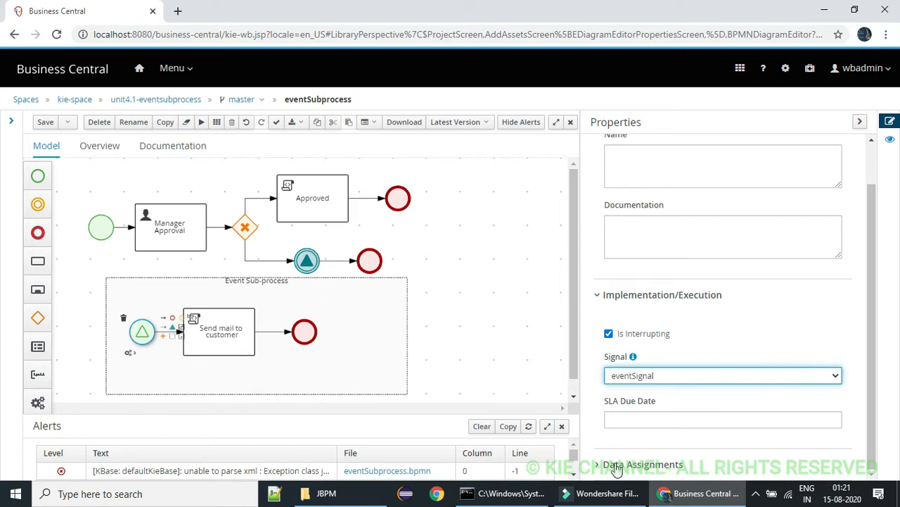
{"action": "left_click", "coordinate": [401, 268]}
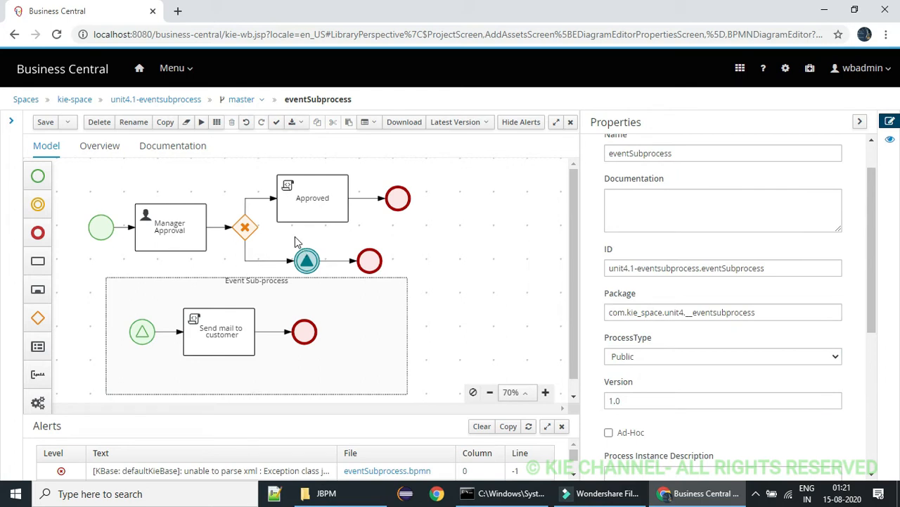
Add a data input named input of type String with source input to the throwing intermediate signal event
{"action": "left_click", "coordinate": [307, 261]}
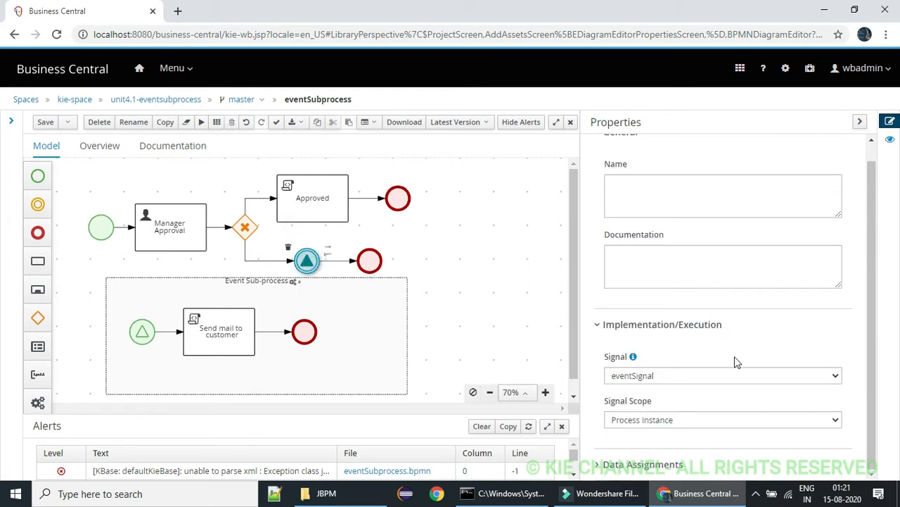
{"action": "left_click", "coordinate": [611, 464]}
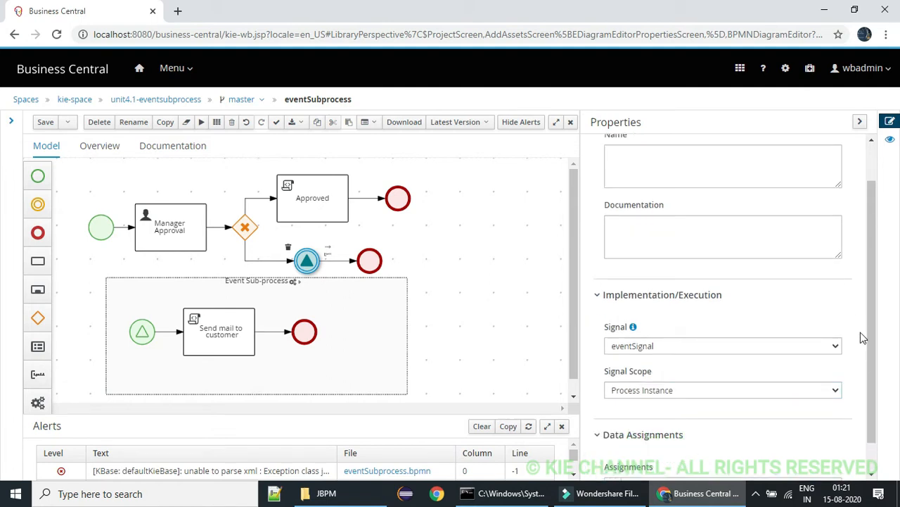
{"action": "scroll", "coordinate": [874, 320], "scroll_direction": "down", "scroll_amount": 1}
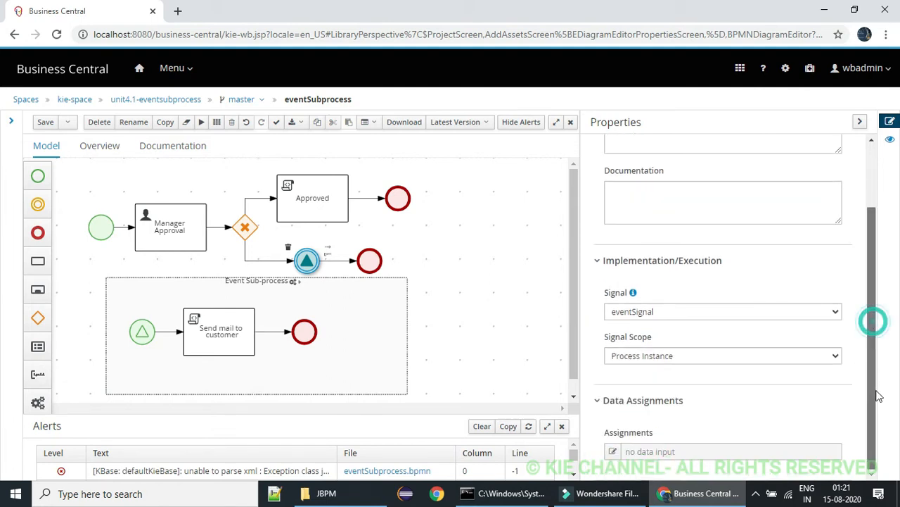
{"action": "left_click", "coordinate": [613, 453]}
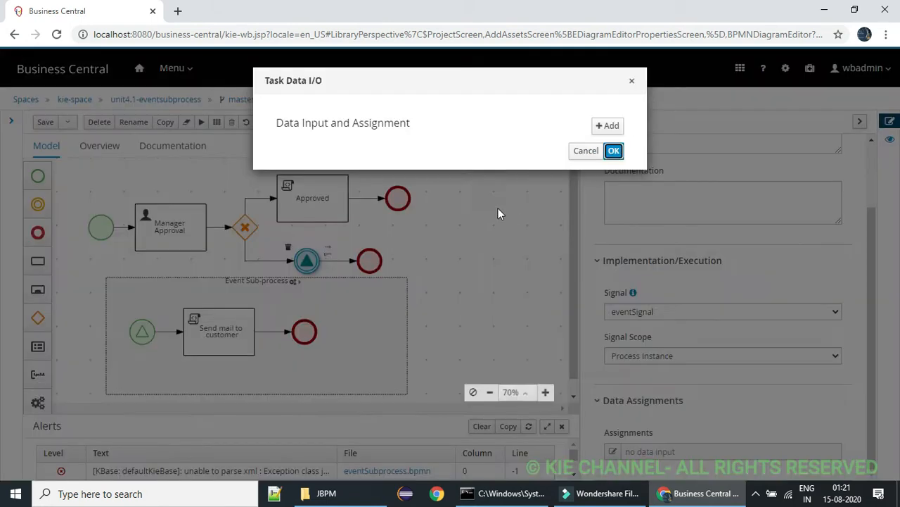
{"action": "left_click", "coordinate": [622, 129]}
{"action": "left_click", "coordinate": [539, 160]}
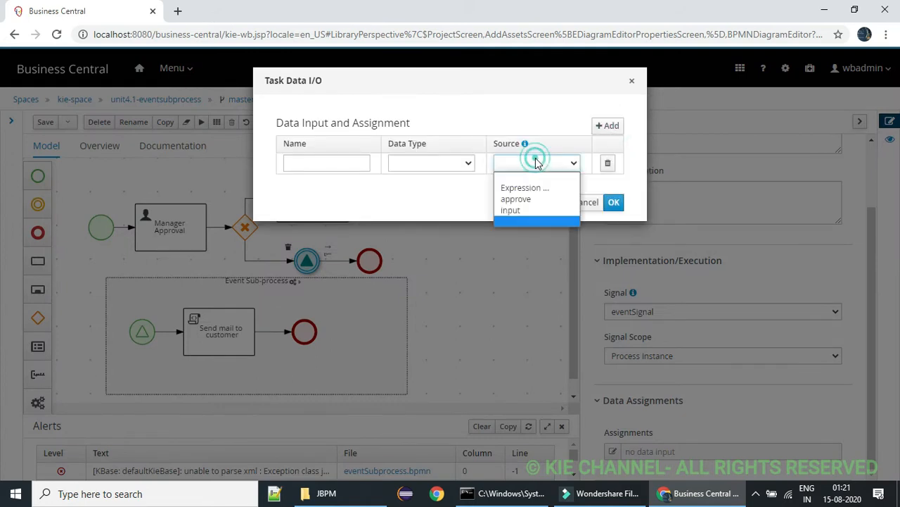
{"action": "left_click", "coordinate": [512, 210]}
{"action": "left_click", "coordinate": [422, 163]}
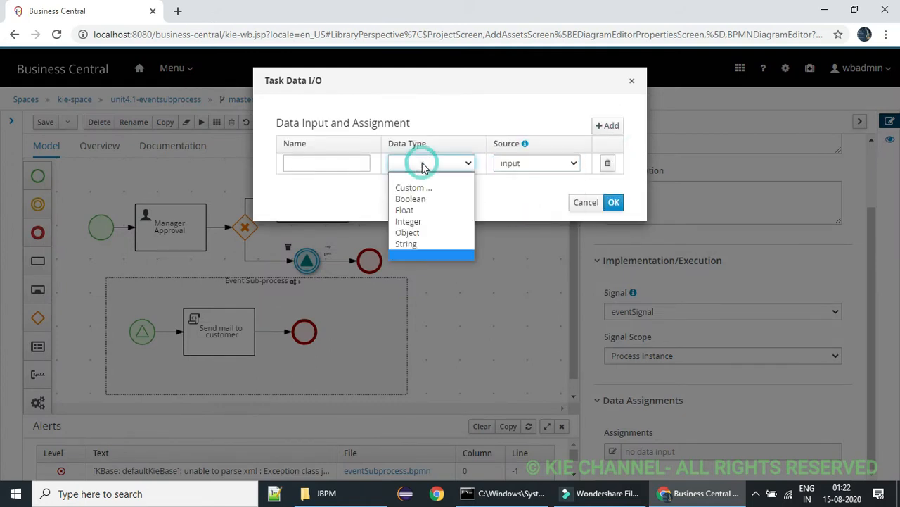
{"action": "left_click", "coordinate": [404, 246]}
{"action": "left_click", "coordinate": [346, 167]}
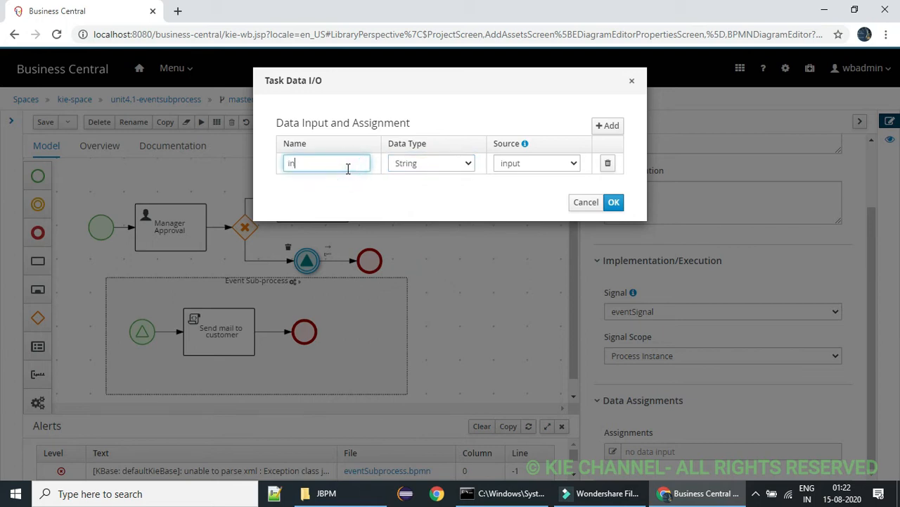
{"action": "type", "text": "input"}
{"action": "left_click", "coordinate": [614, 202]}
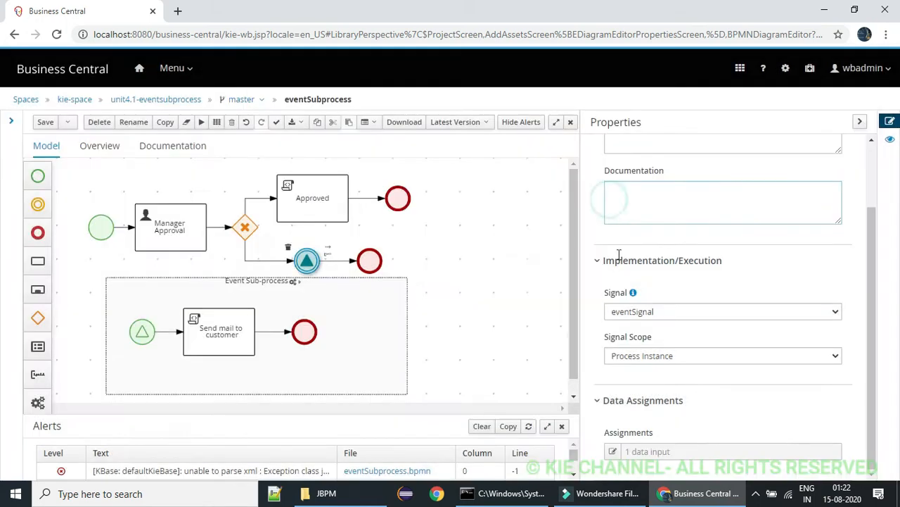
Add a data output named input of type String with target input to the event subprocess's signal start event
{"action": "left_click", "coordinate": [140, 327]}
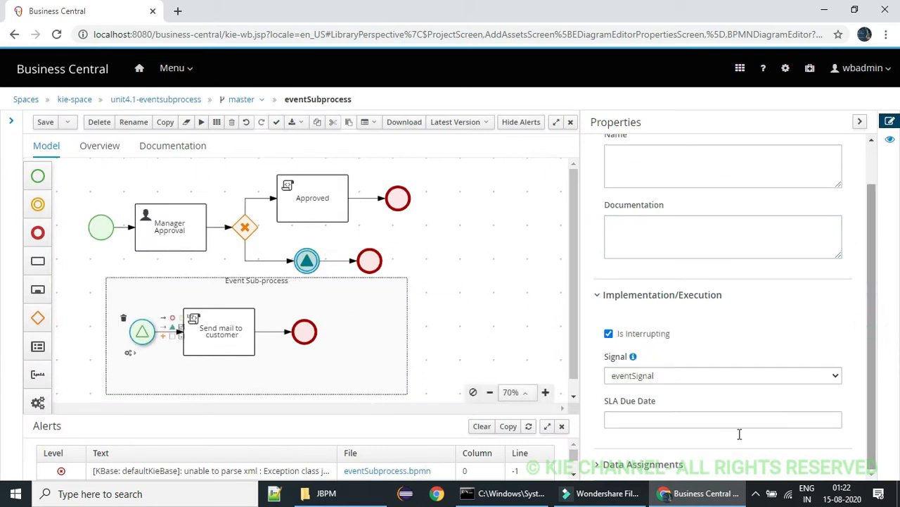
{"action": "left_click", "coordinate": [602, 467]}
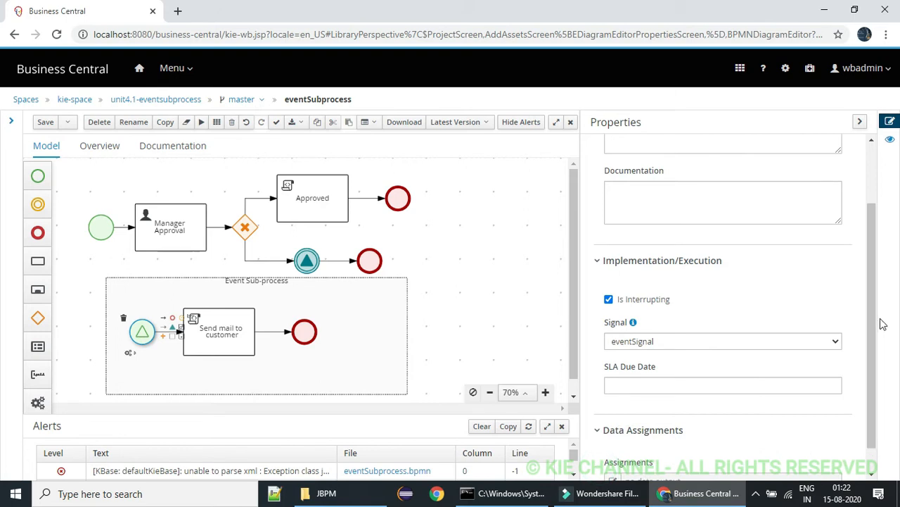
{"action": "scroll", "coordinate": [875, 359], "scroll_direction": "down", "scroll_amount": 1}
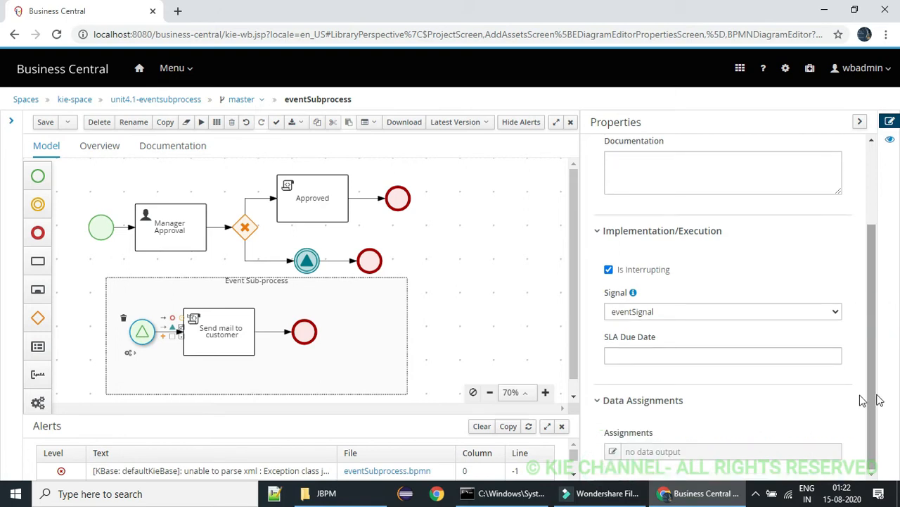
{"action": "left_click", "coordinate": [612, 451]}
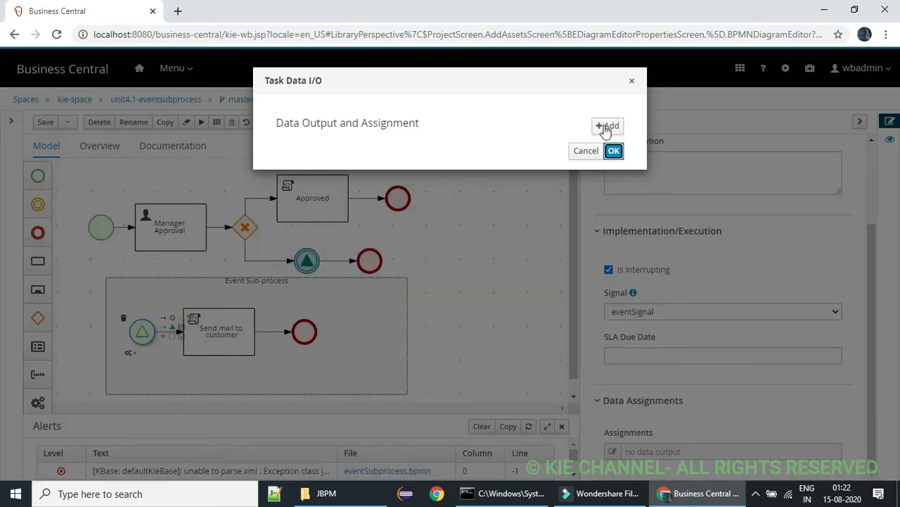
{"action": "left_click", "coordinate": [607, 127]}
{"action": "left_click", "coordinate": [499, 163]}
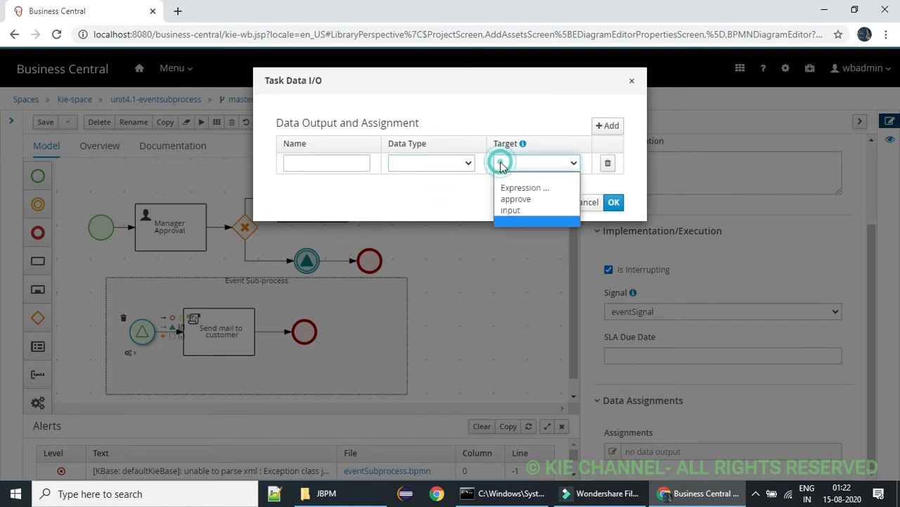
{"action": "left_click", "coordinate": [510, 211]}
{"action": "left_click", "coordinate": [301, 164]}
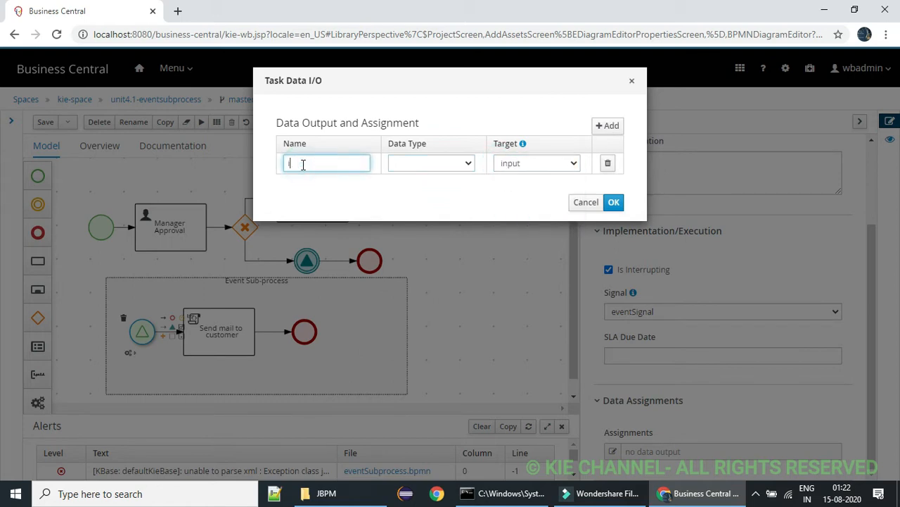
{"action": "type", "text": "input"}
{"action": "left_click", "coordinate": [412, 164]}
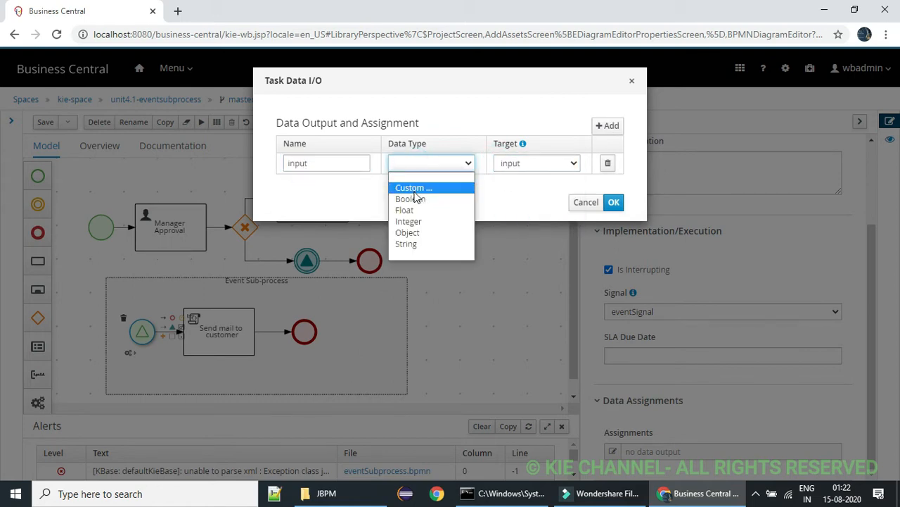
{"action": "left_click", "coordinate": [408, 243]}
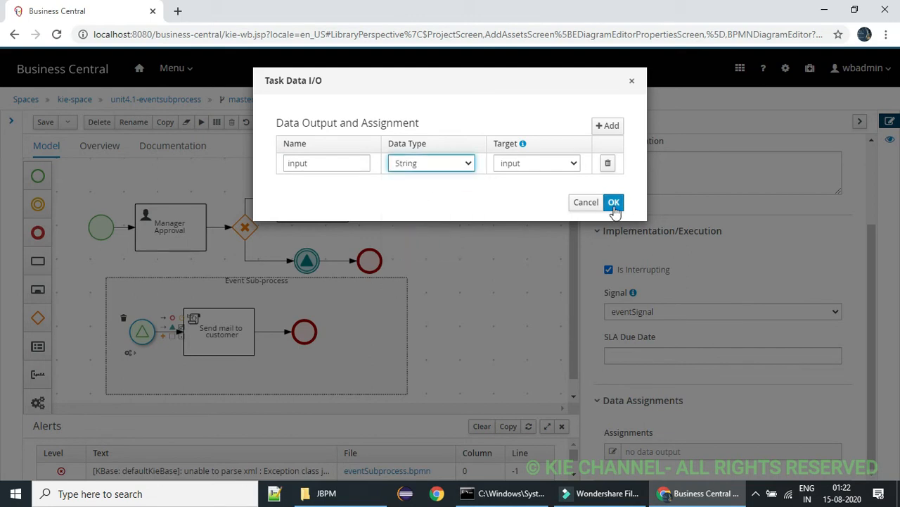
{"action": "left_click", "coordinate": [613, 202]}
Assign wbadmin as an actor of the Manager Approval user task
{"action": "left_click", "coordinate": [147, 237]}
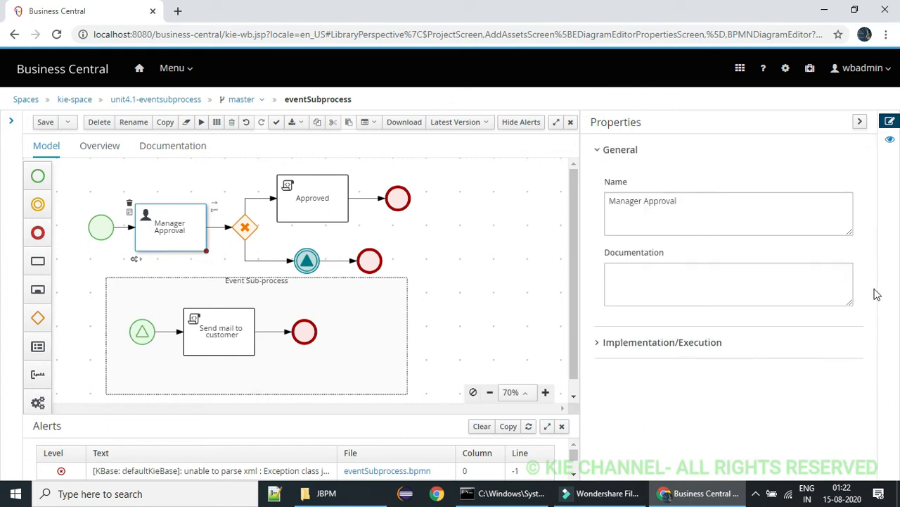
{"action": "left_click", "coordinate": [599, 343]}
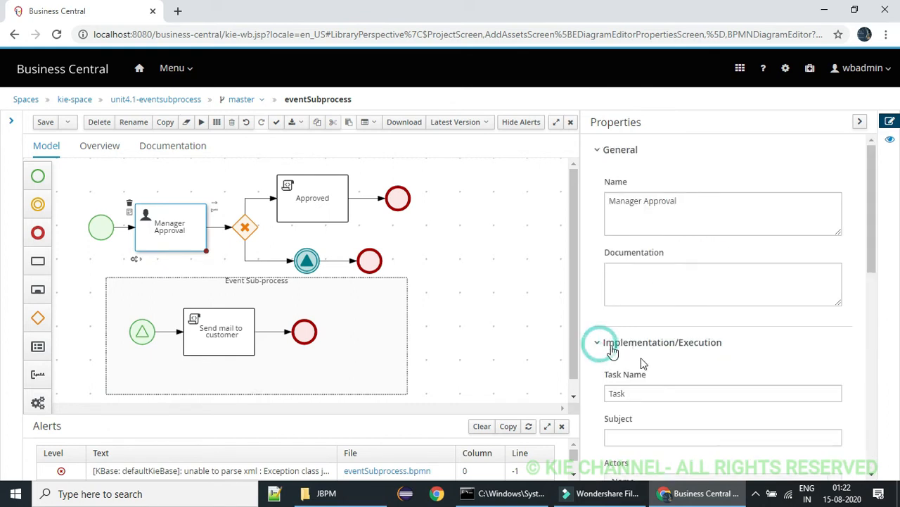
{"action": "left_click_drag", "start_coordinate": [869, 199], "coordinate": [872, 256]}
{"action": "left_click", "coordinate": [623, 253]}
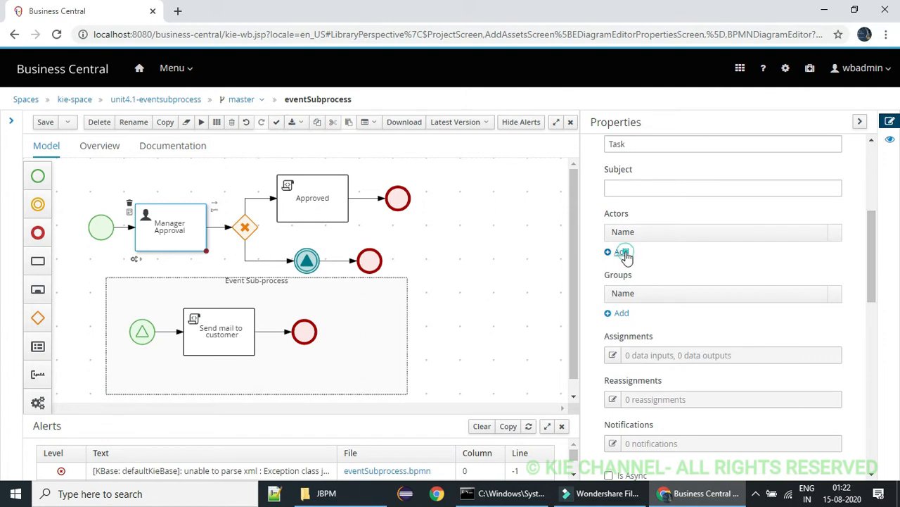
{"action": "left_click", "coordinate": [634, 251]}
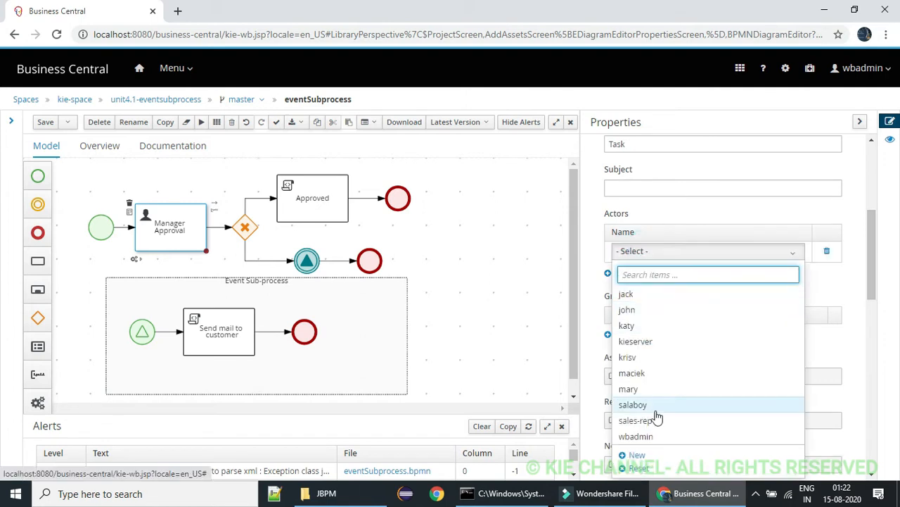
{"action": "left_click", "coordinate": [648, 436]}
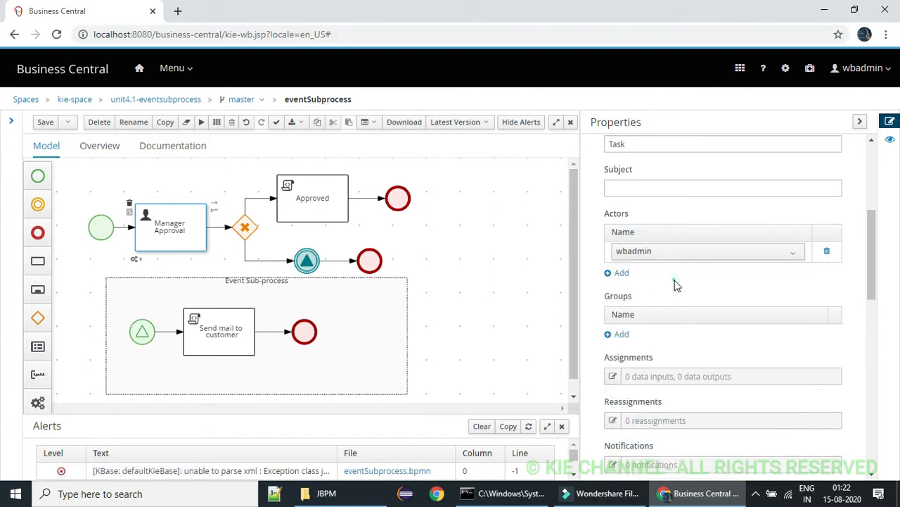
Add a data output named input of type String with target input to the Manager Approval task
{"action": "scroll", "coordinate": [873, 261], "scroll_direction": "down", "scroll_amount": 3}
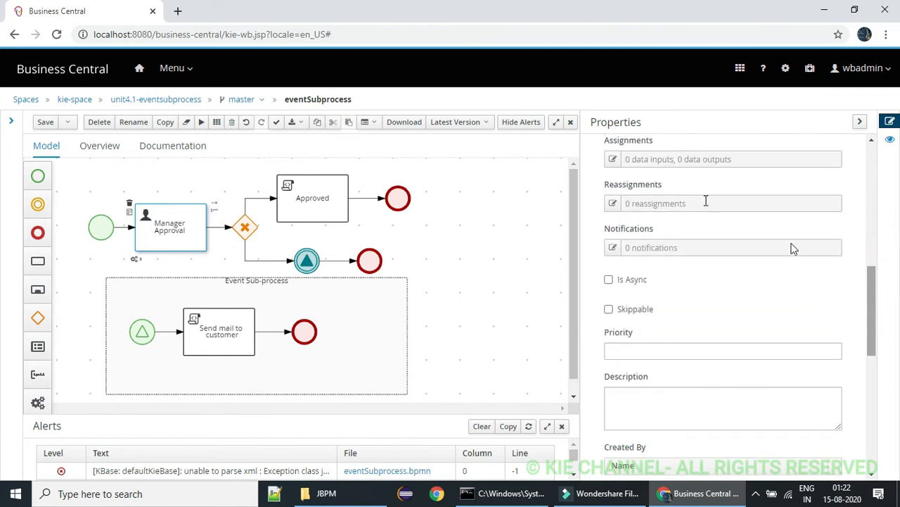
{"action": "left_click", "coordinate": [613, 160]}
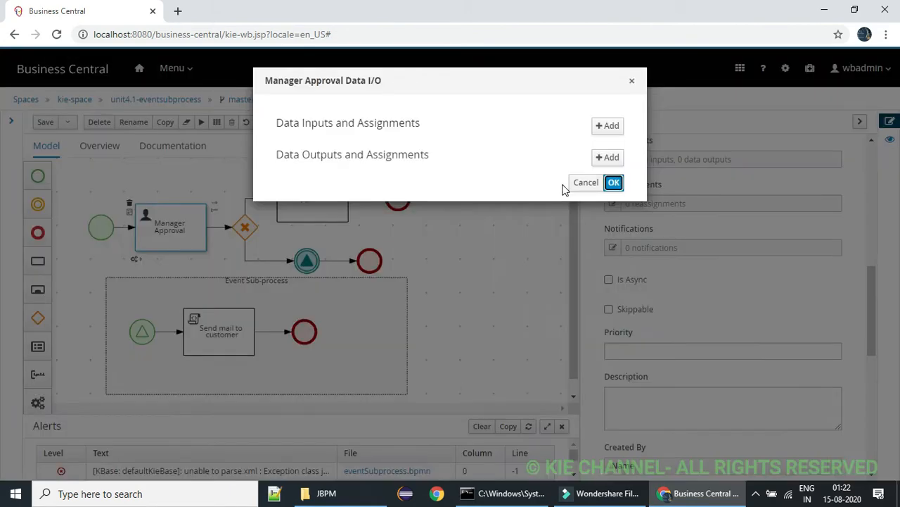
{"action": "left_click", "coordinate": [605, 157]}
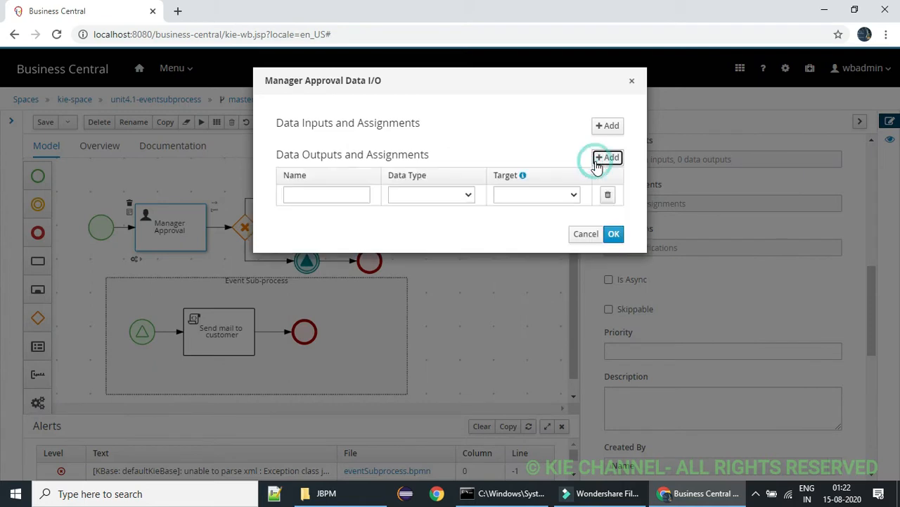
{"action": "left_click", "coordinate": [521, 195]}
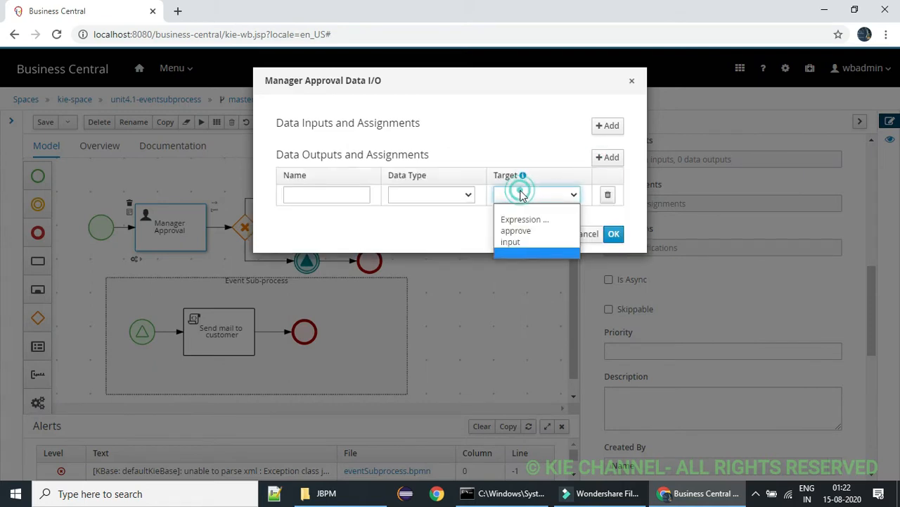
{"action": "left_click", "coordinate": [515, 242]}
{"action": "left_click", "coordinate": [335, 197]}
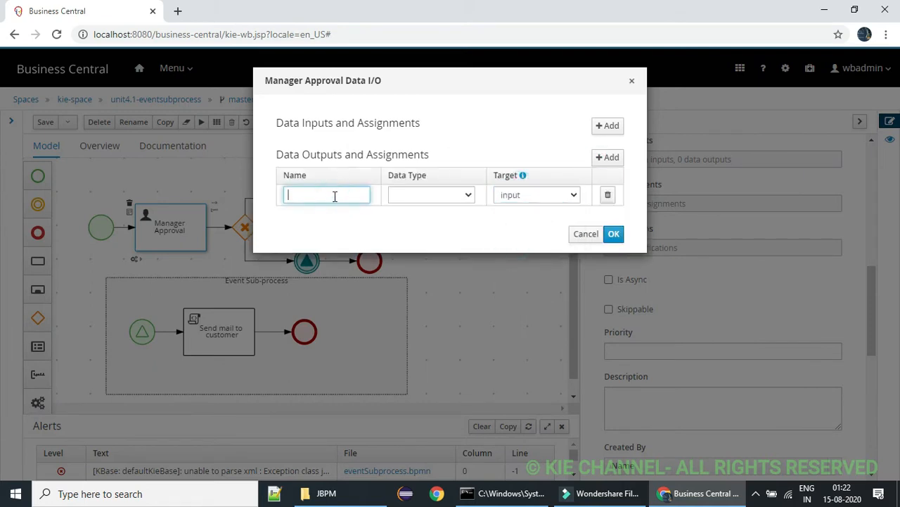
{"action": "type", "text": "input"}
{"action": "left_click", "coordinate": [422, 195]}
{"action": "left_click", "coordinate": [412, 276]}
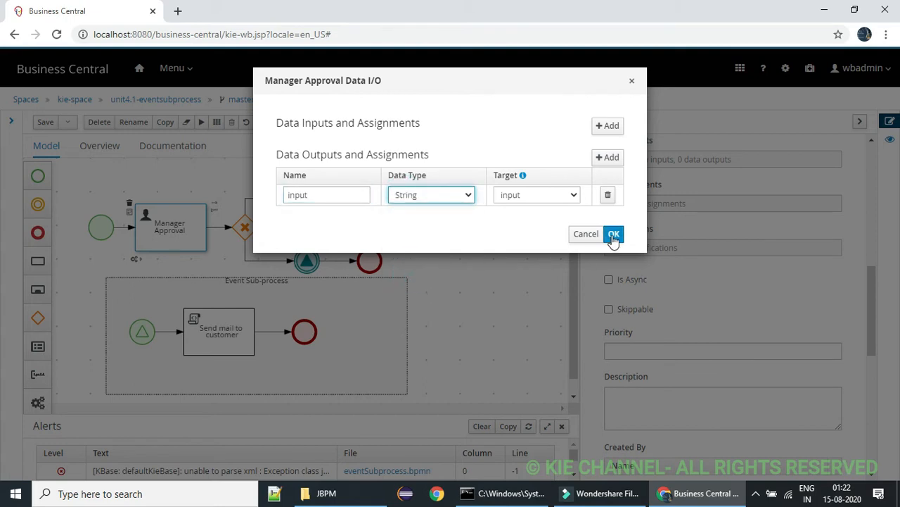
{"action": "left_click", "coordinate": [614, 235]}
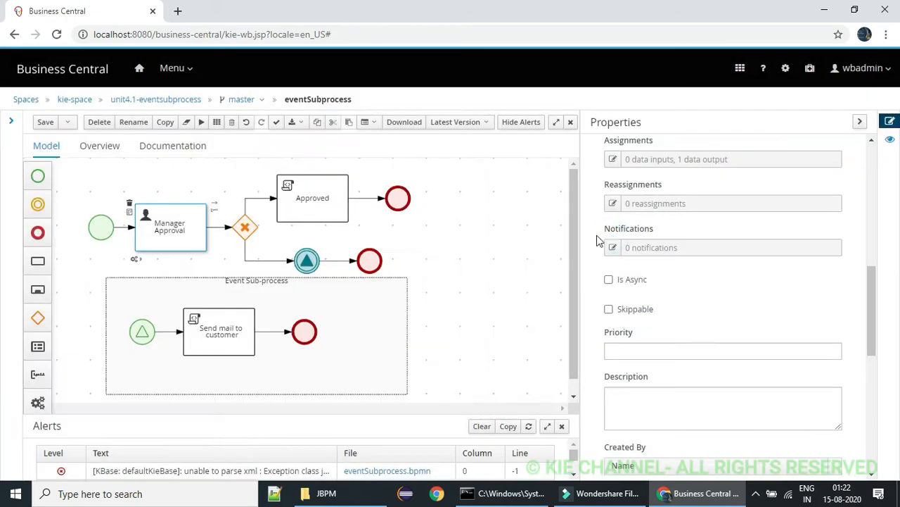
Set the condition of the sequence flow from the gateway to Approved to process variable approve with Is true
{"action": "left_click", "coordinate": [247, 209]}
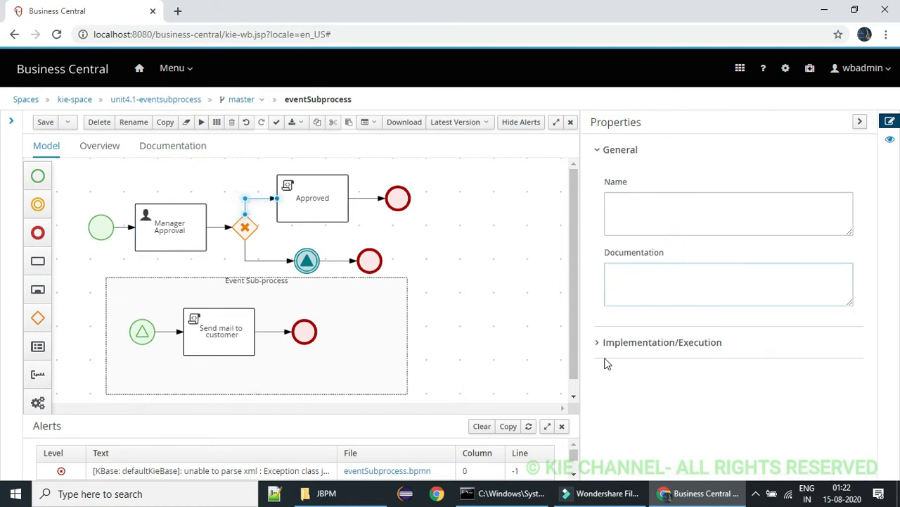
{"action": "left_click", "coordinate": [599, 343]}
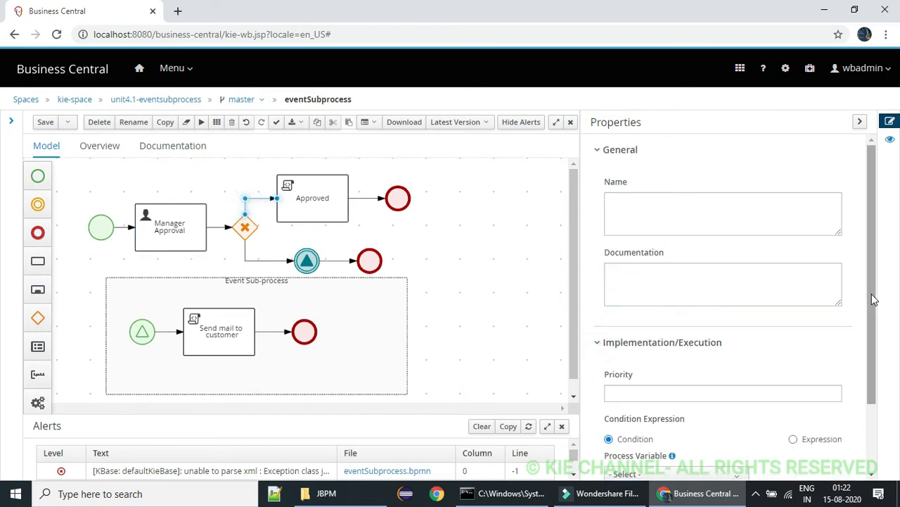
{"action": "left_click_drag", "start_coordinate": [878, 312], "coordinate": [876, 385]}
{"action": "left_click", "coordinate": [663, 387]}
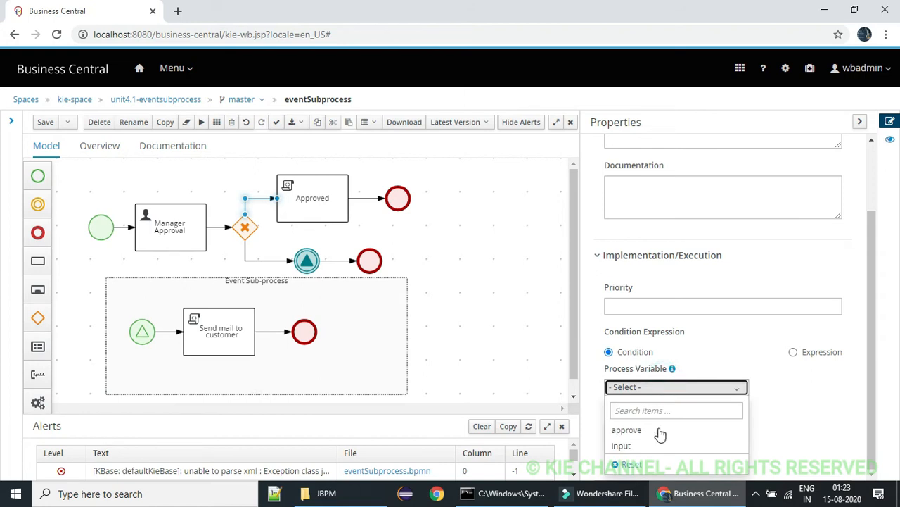
{"action": "left_click", "coordinate": [662, 428]}
{"action": "left_click", "coordinate": [663, 431]}
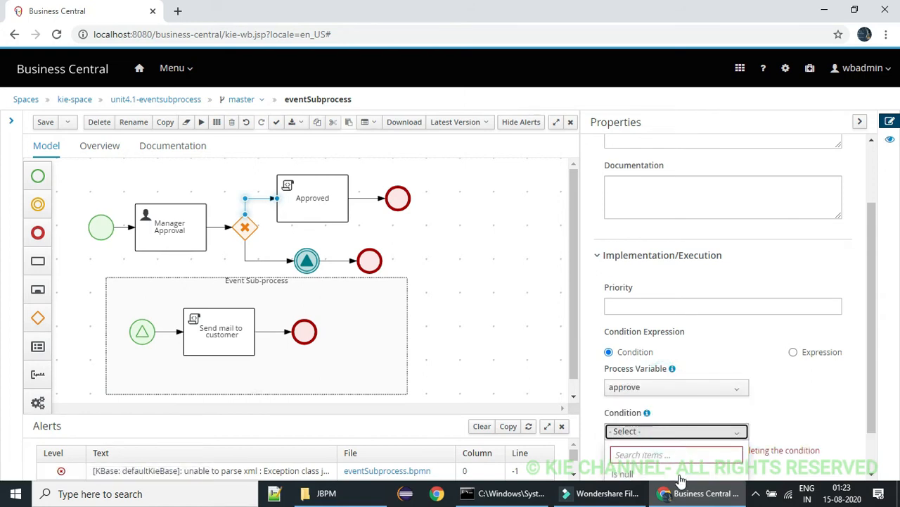
{"action": "scroll", "coordinate": [871, 358], "scroll_direction": "down", "scroll_amount": 1}
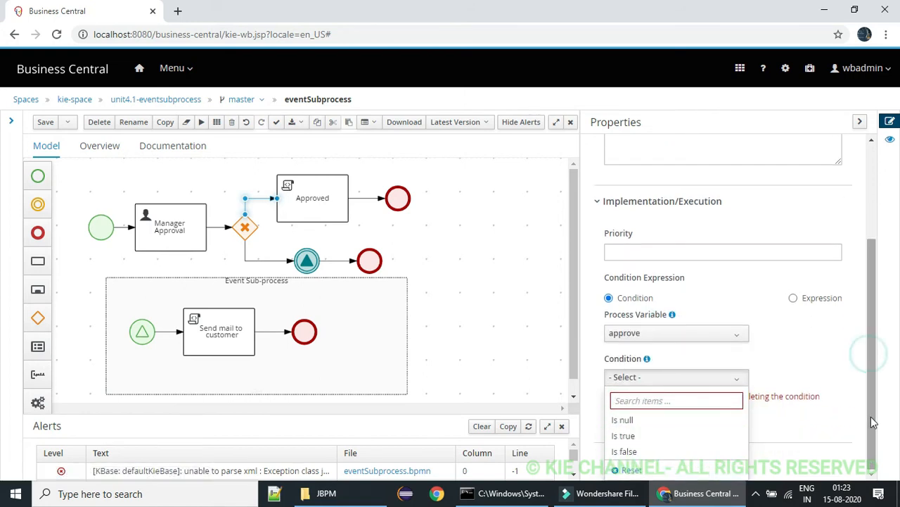
{"action": "left_click", "coordinate": [662, 430]}
{"action": "left_click", "coordinate": [463, 274]}
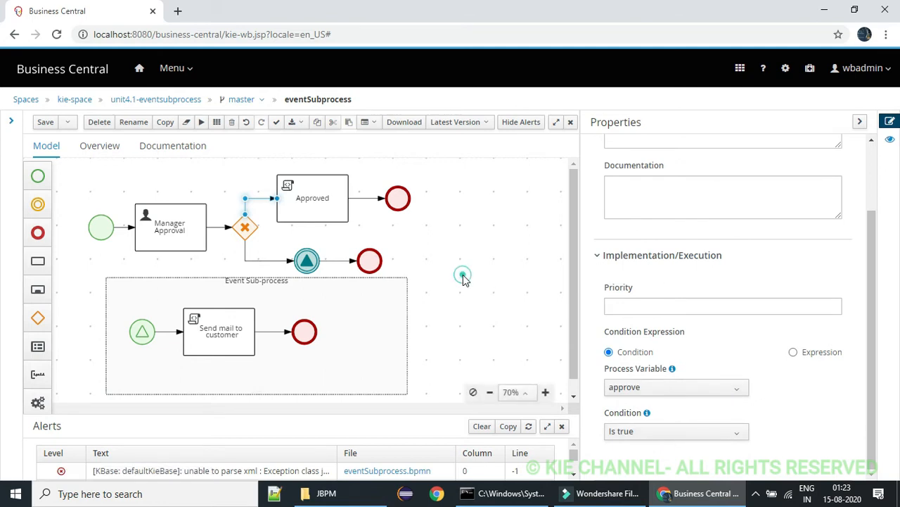
Set the condition of the sequence flow from the gateway to the throwing signal event to process variable approve with Is false
{"action": "left_click", "coordinate": [247, 256]}
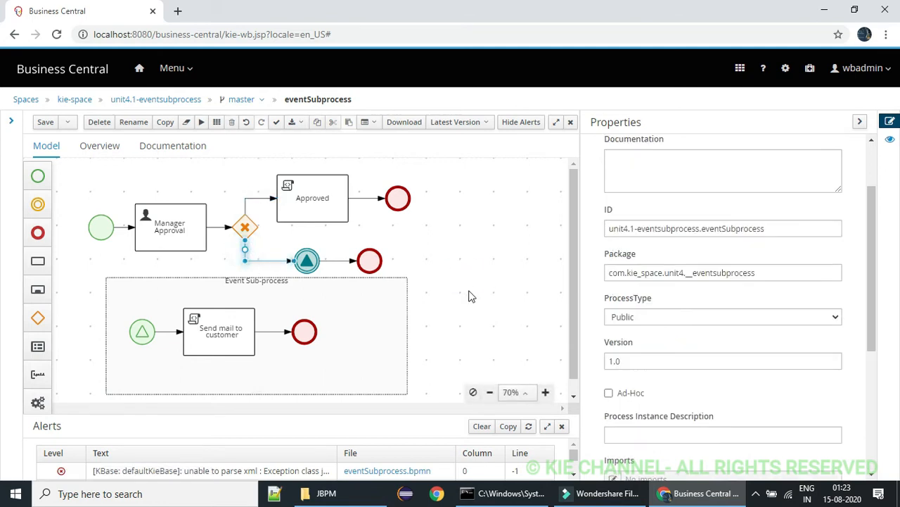
{"action": "left_click", "coordinate": [598, 343]}
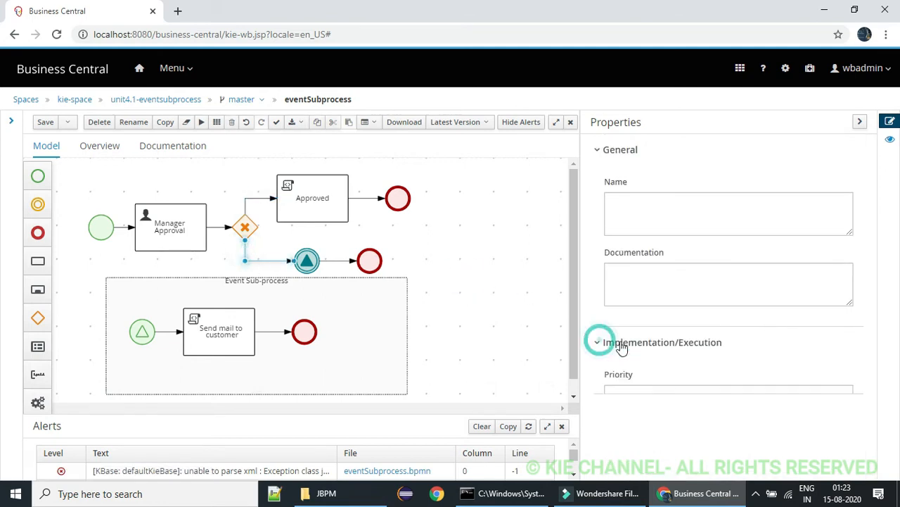
{"action": "left_click_drag", "start_coordinate": [878, 315], "coordinate": [878, 402]}
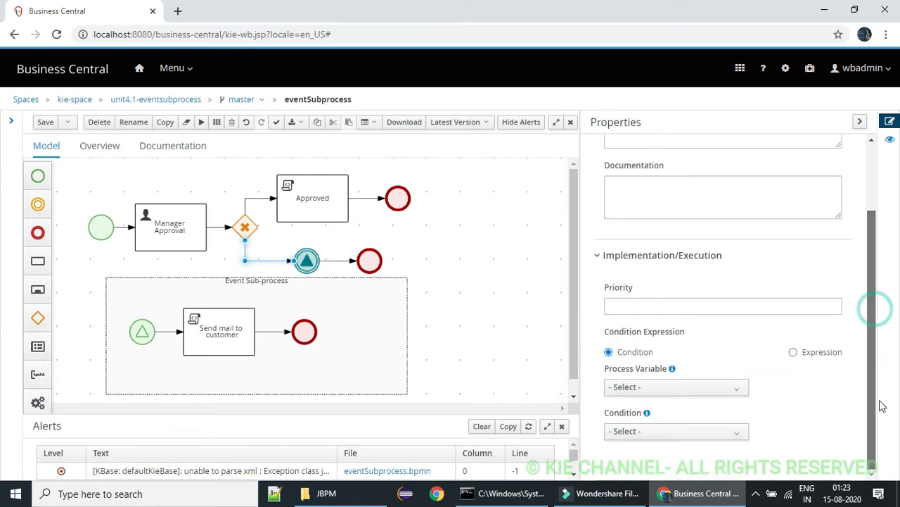
{"action": "left_click", "coordinate": [652, 388]}
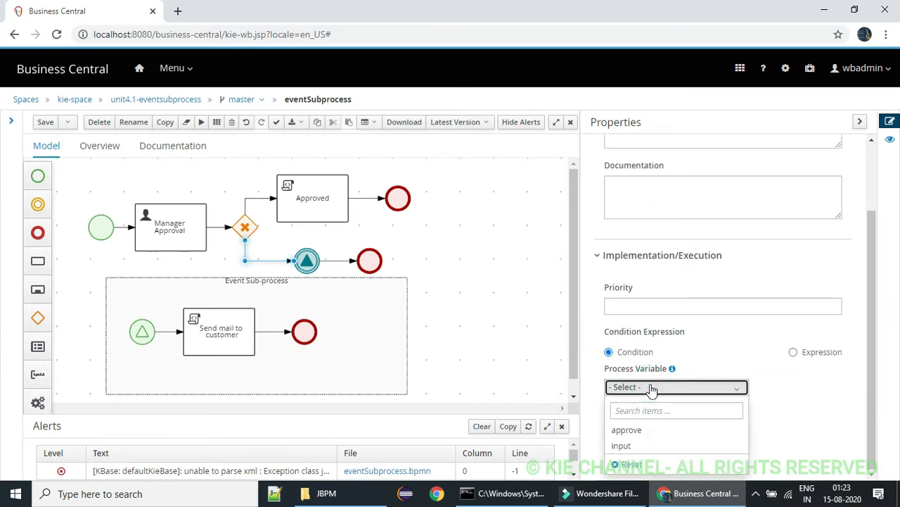
{"action": "left_click", "coordinate": [654, 430]}
{"action": "left_click", "coordinate": [663, 432]}
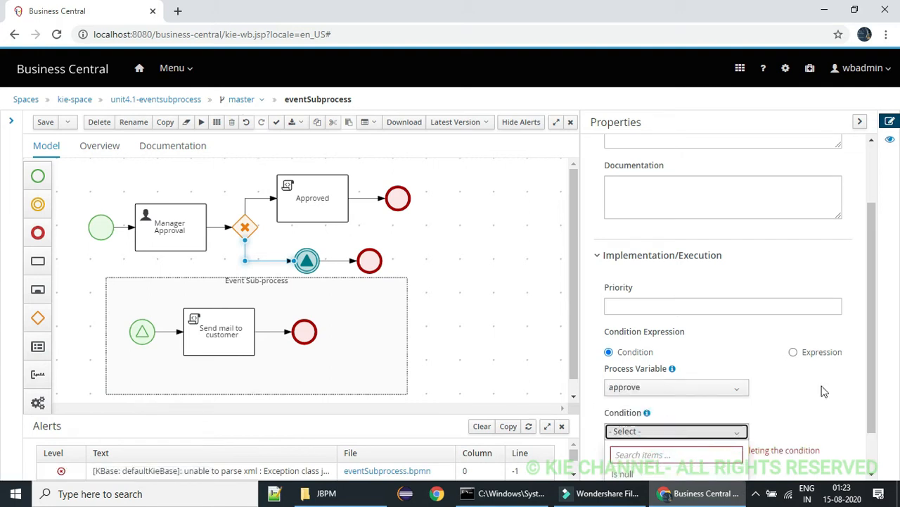
{"action": "left_click_drag", "start_coordinate": [878, 359], "coordinate": [876, 395]}
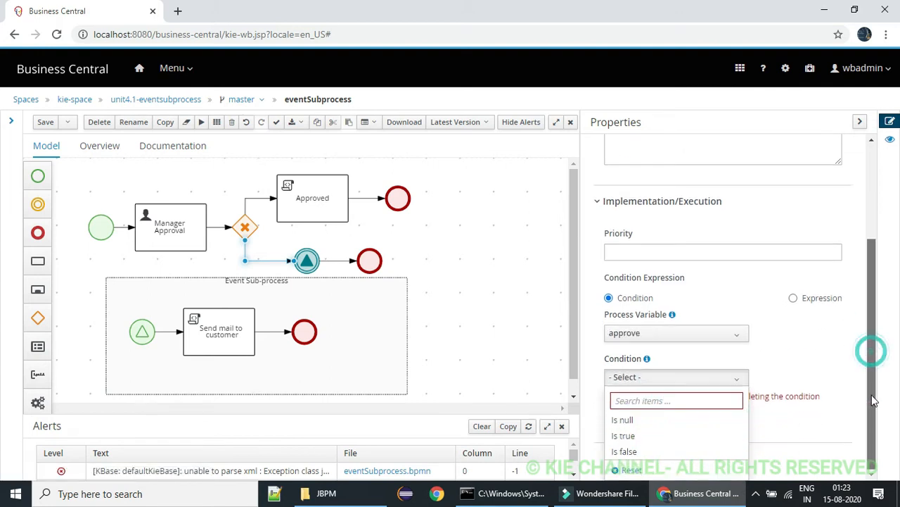
{"action": "left_click", "coordinate": [665, 451]}
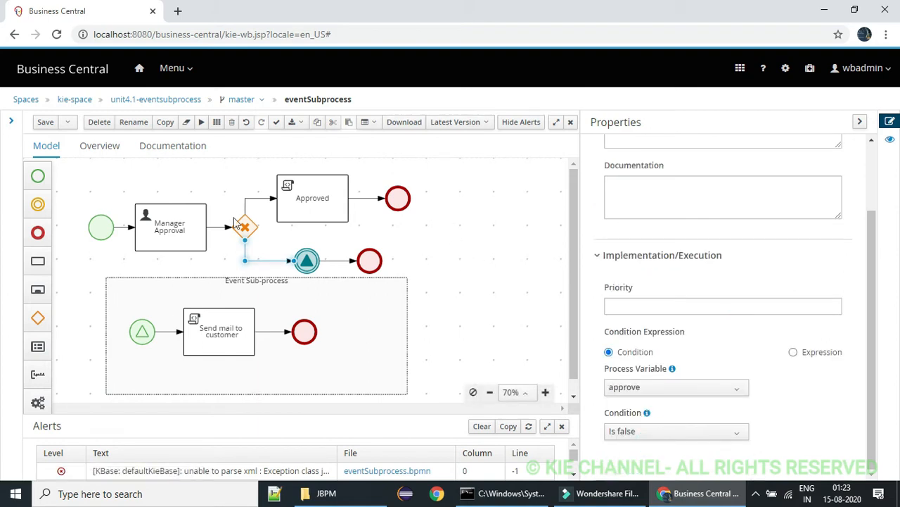
Add a data output named approve of type Boolean with target approve to the Manager Approval task
{"action": "left_click", "coordinate": [181, 223]}
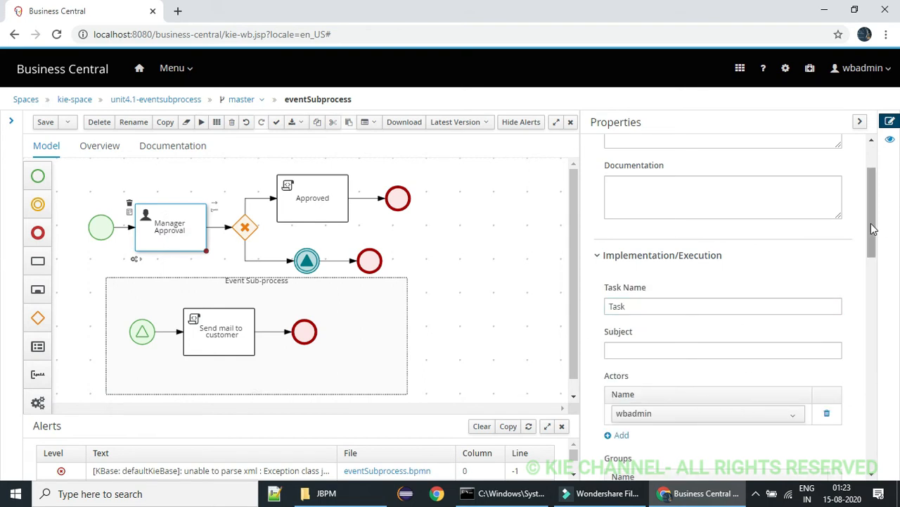
{"action": "left_click_drag", "start_coordinate": [874, 228], "coordinate": [878, 303]}
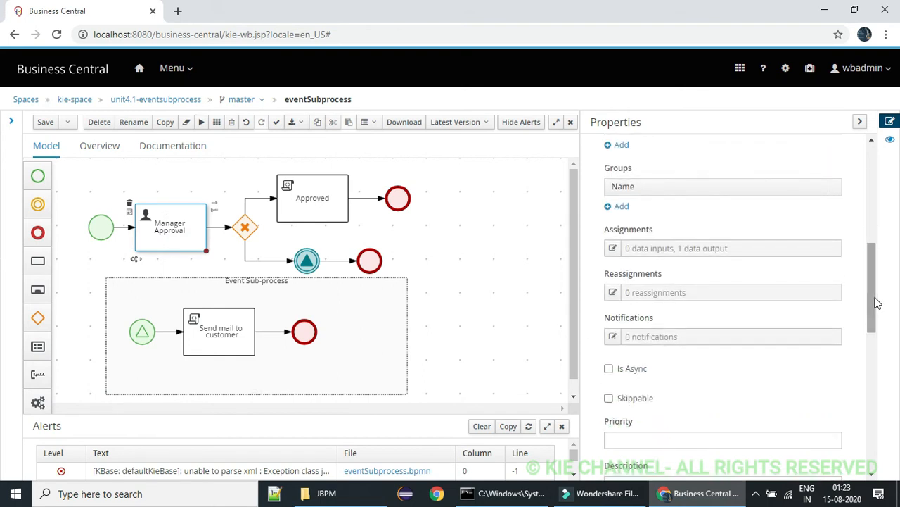
{"action": "left_click", "coordinate": [612, 248]}
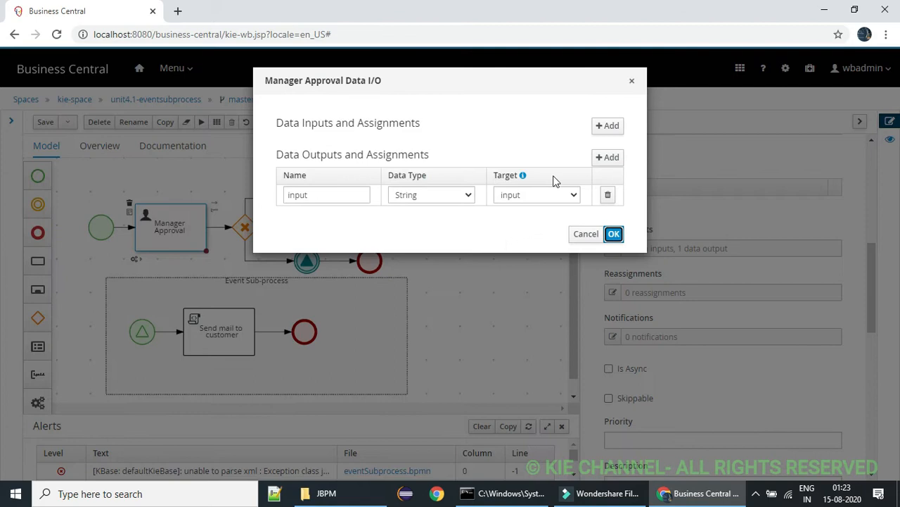
{"action": "left_click", "coordinate": [607, 158]}
{"action": "left_click", "coordinate": [540, 216]}
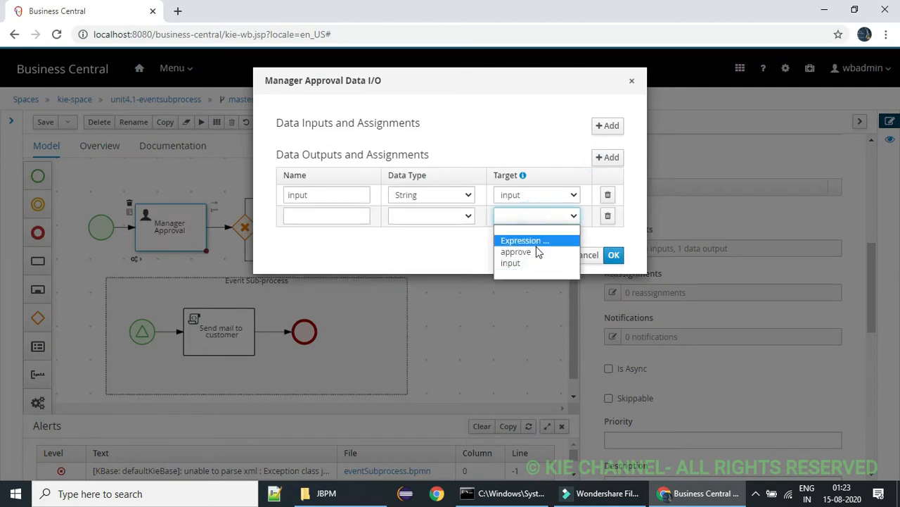
{"action": "left_click", "coordinate": [534, 251]}
{"action": "left_click", "coordinate": [447, 218]}
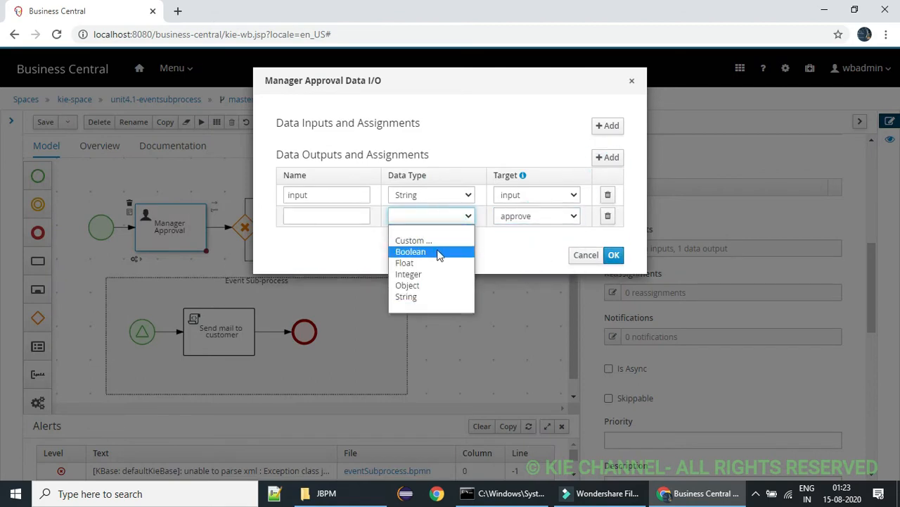
{"action": "left_click", "coordinate": [432, 254]}
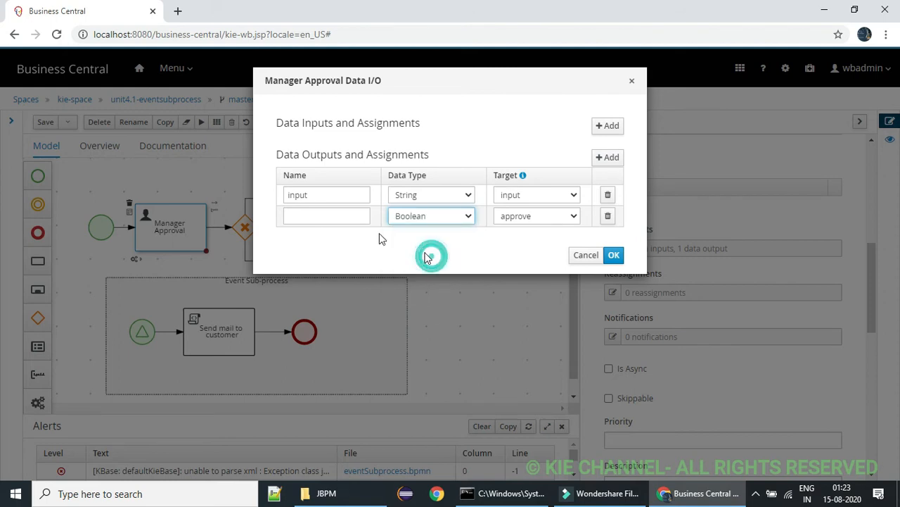
{"action": "left_click", "coordinate": [321, 217]}
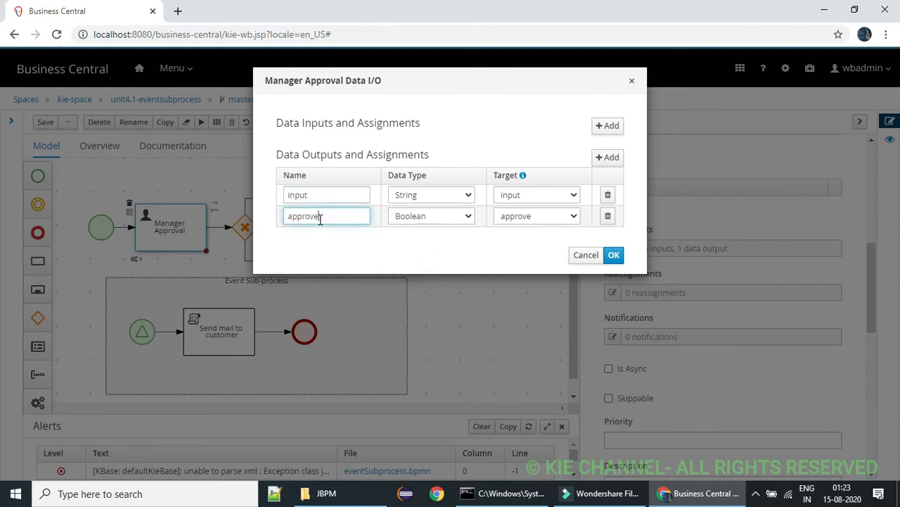
{"action": "left_click", "coordinate": [612, 256]}
{"action": "left_click", "coordinate": [503, 210]}
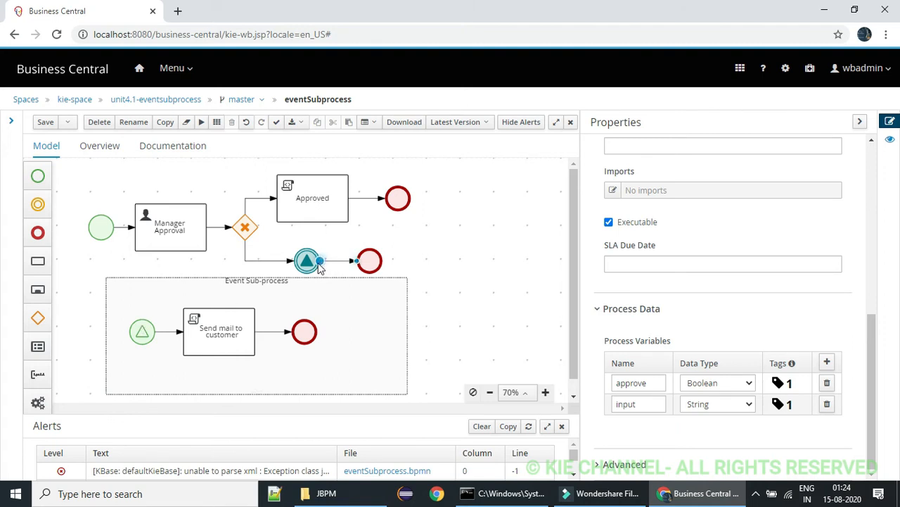
Enter the script System.out.println("LOAN Approved!!!"); for the Approved task and copy the whole script
{"action": "left_click", "coordinate": [216, 328]}
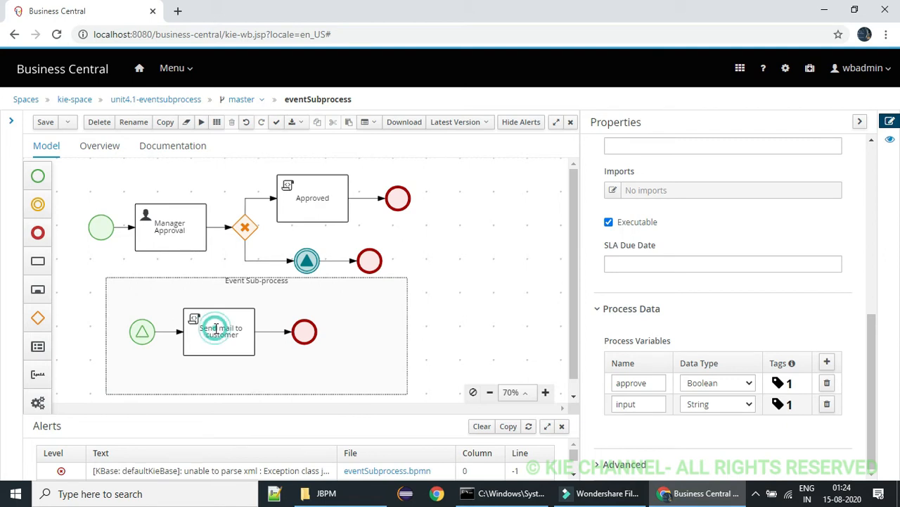
{"action": "left_click", "coordinate": [340, 182]}
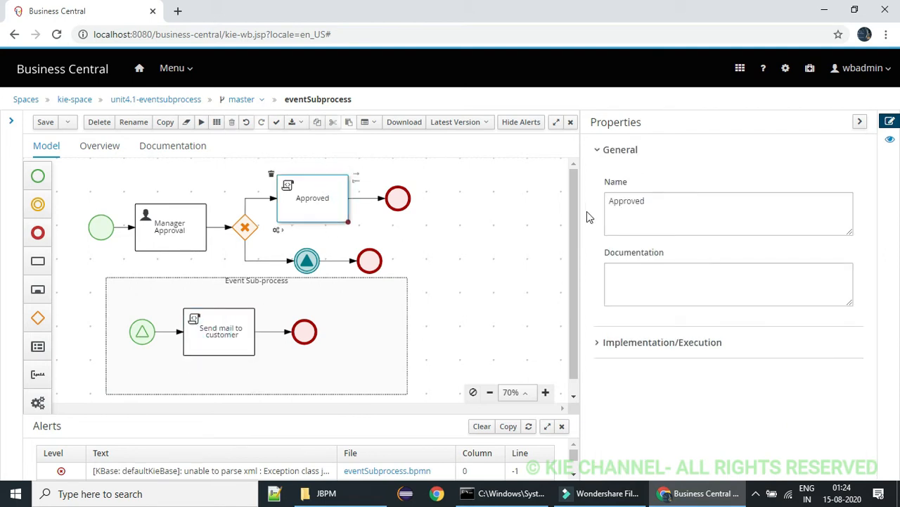
{"action": "left_click", "coordinate": [599, 343]}
{"action": "left_click", "coordinate": [639, 392]}
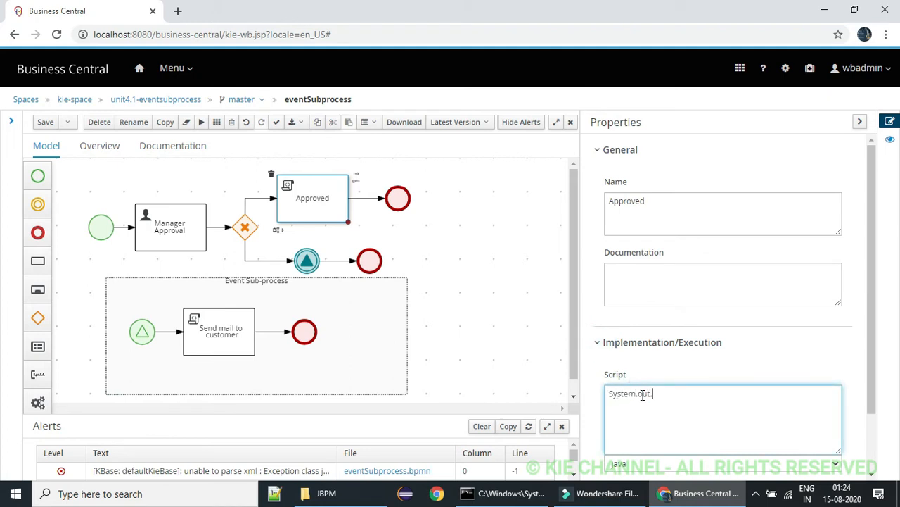
{"action": "type", "text": "System.out.println()"}
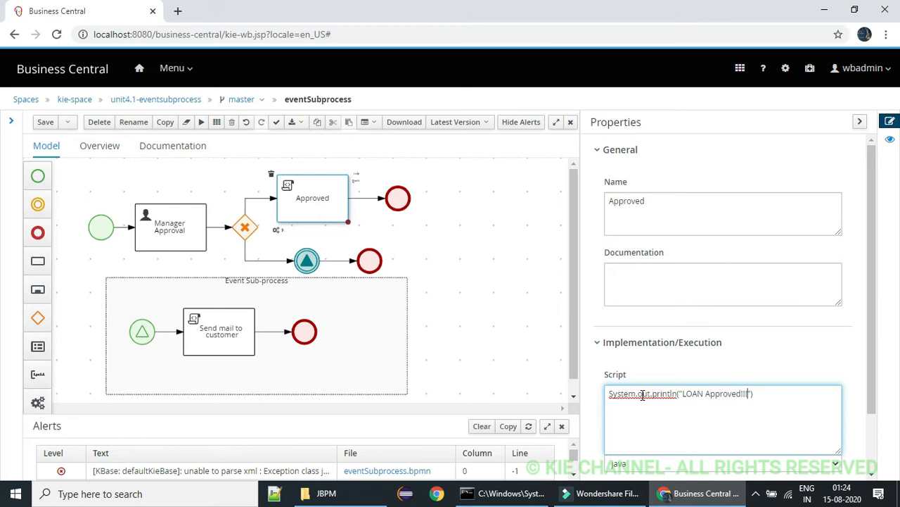
{"action": "type", "text": ";"}
{"action": "key", "text": "ctrl+a"}
{"action": "key", "text": "ctrl+c"}
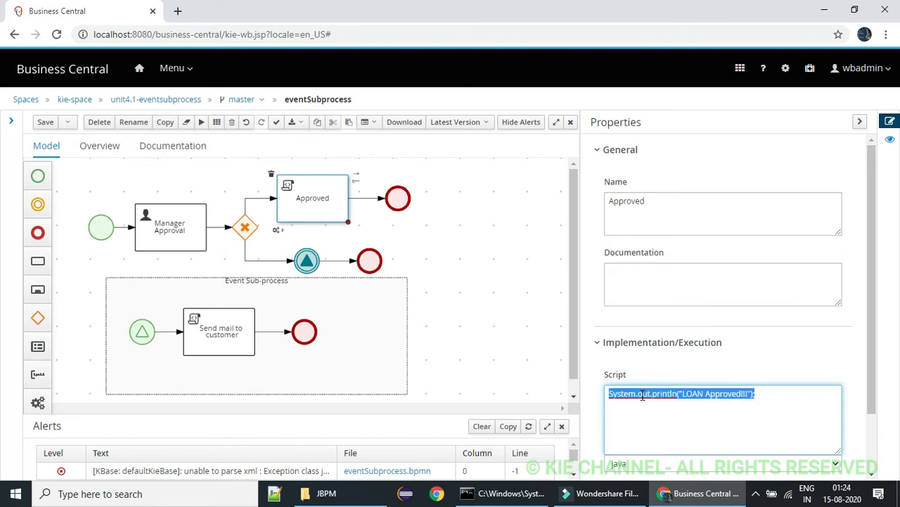
{"action": "left_click", "coordinate": [512, 296]}
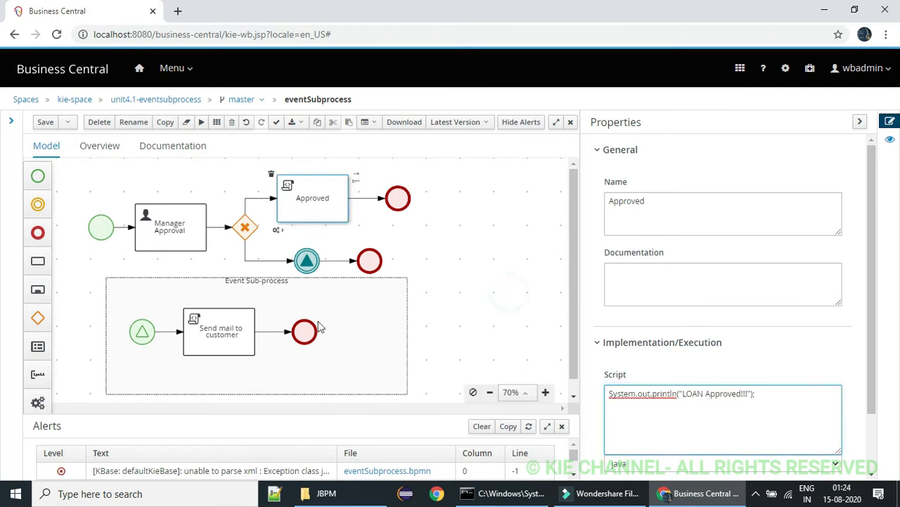
Paste the copied println script into the script of the Send mail to customer task
{"action": "left_click", "coordinate": [246, 319]}
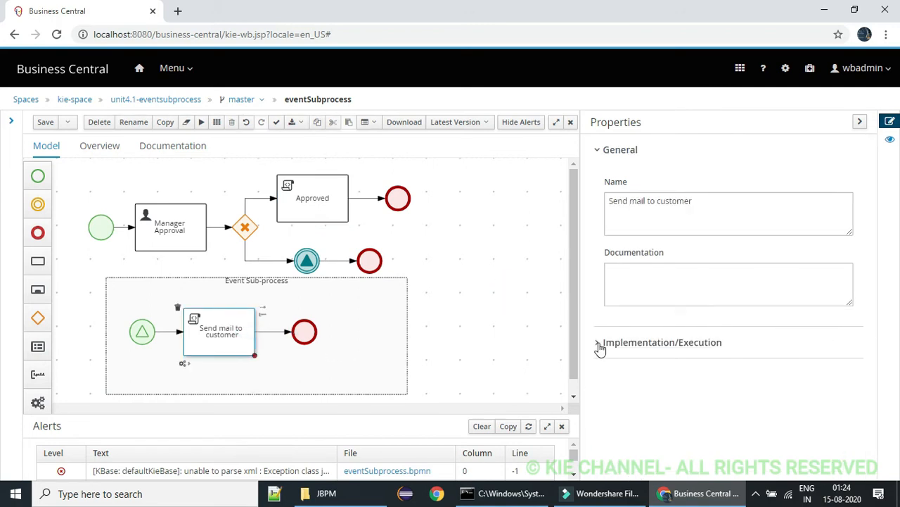
{"action": "left_click", "coordinate": [599, 341]}
{"action": "left_click", "coordinate": [740, 411]}
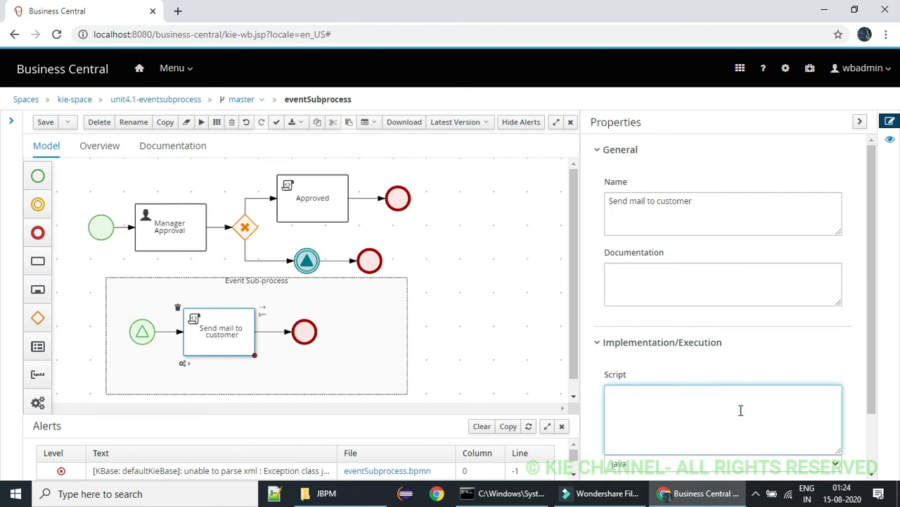
{"action": "key", "text": "ctrl+v"}
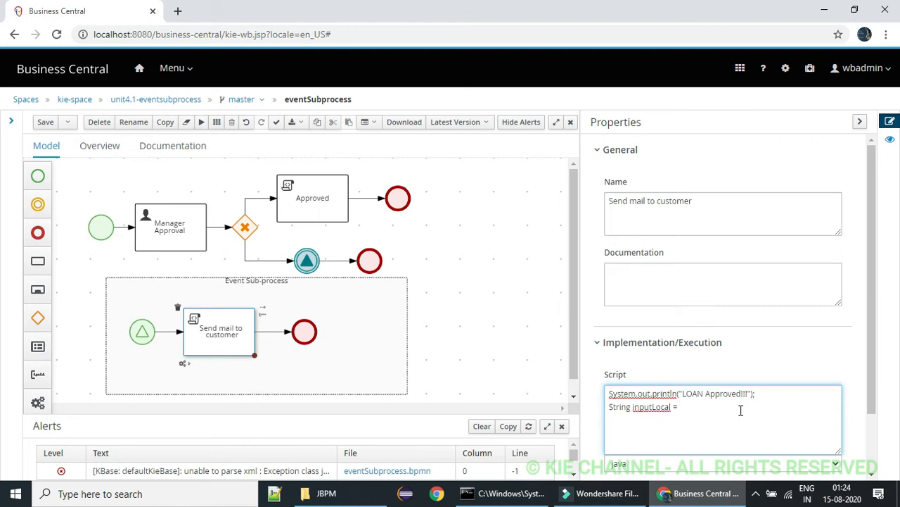
Add the line String reason = (String)kcontext.getVariable("input"); to the Send mail to customer script
{"action": "key", "text": "BackSpace"}
{"action": "key", "text": "BackSpace"}
{"action": "key", "text": "BackSpace"}
{"action": "key", "text": "BackSpace"}
{"action": "key", "text": "BackSpace"}
{"action": "key", "text": "BackSpace"}
{"action": "key", "text": "BackSpace"}
{"action": "key", "text": "BackSpace"}
{"action": "key", "text": "BackSpace"}
{"action": "key", "text": "BackSpace"}
{"action": "type", "text": "ring)kcontext.getVariab"}
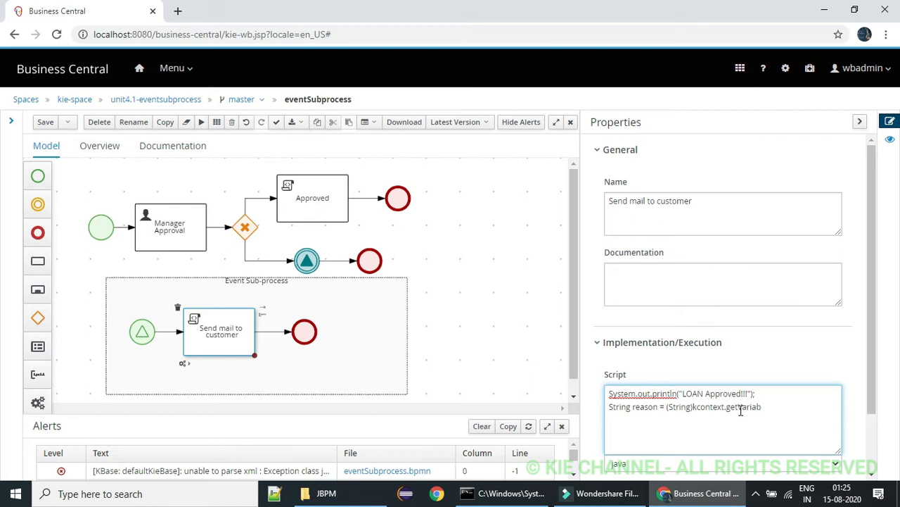
{"action": "type", "text": ")"}
{"action": "type", "text": "put"}
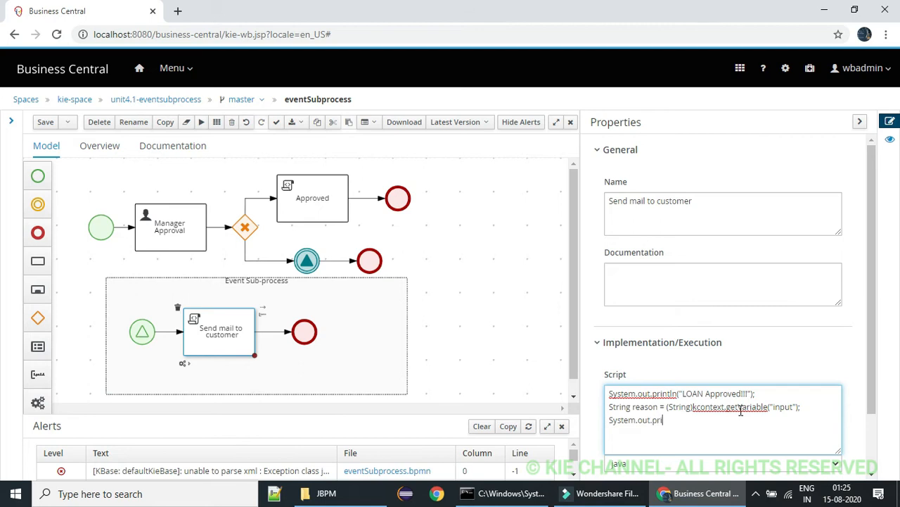
Add the line System.out.println("Rejection reason is::"+reason); to the Send mail to customer script and save the process
{"action": "type", "text": "ntl"}
{"action": "type", "text": "n()"}
{"action": "type", "text": "Rejection reason is::\"+"}
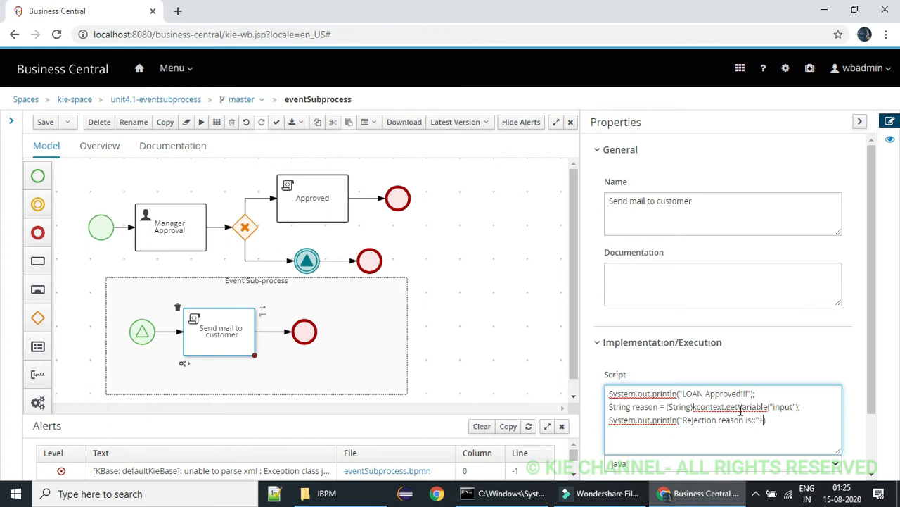
{"action": "type", "text": "+reason);"}
{"action": "left_click", "coordinate": [513, 282]}
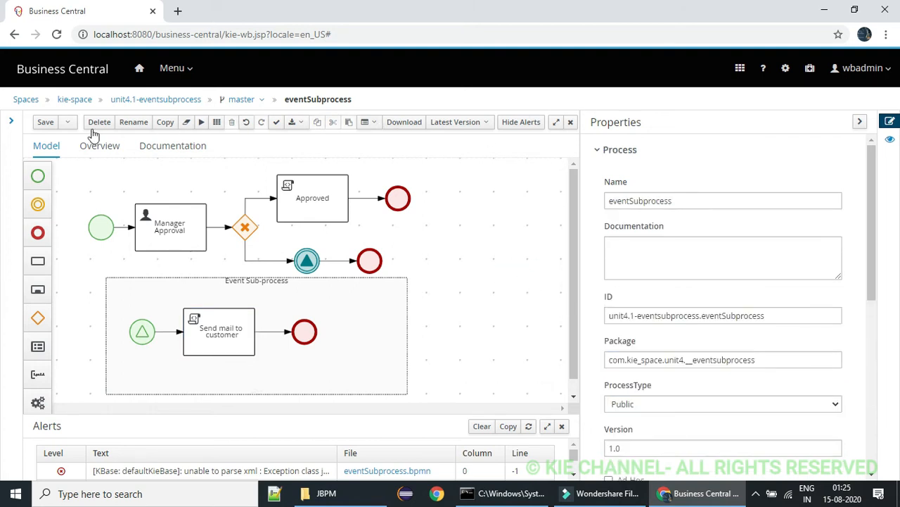
{"action": "left_click", "coordinate": [46, 123]}
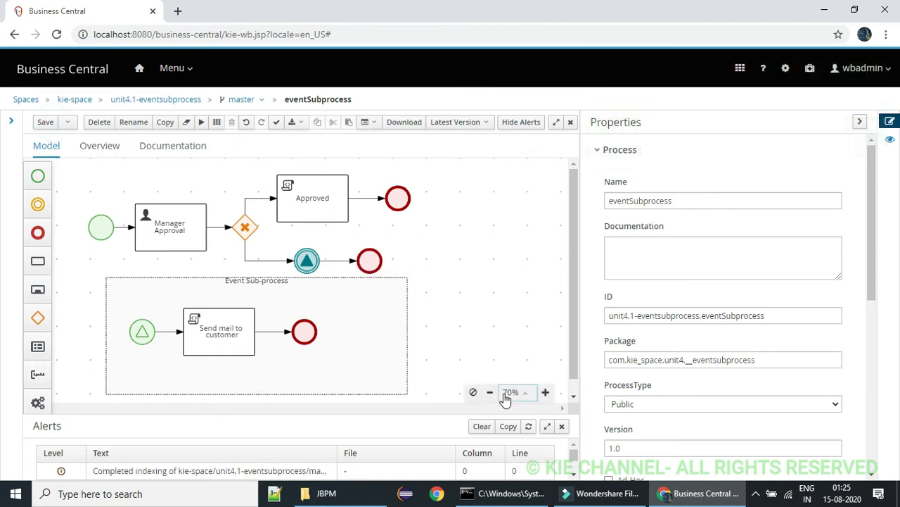
Clear and refresh the alerts, and close the eventSubprocess process editor
{"action": "left_click", "coordinate": [483, 427]}
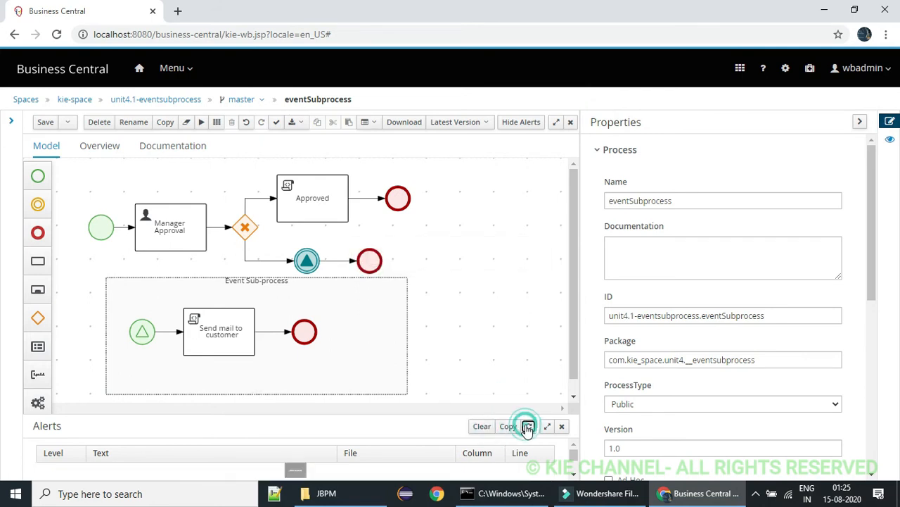
{"action": "left_click", "coordinate": [528, 427]}
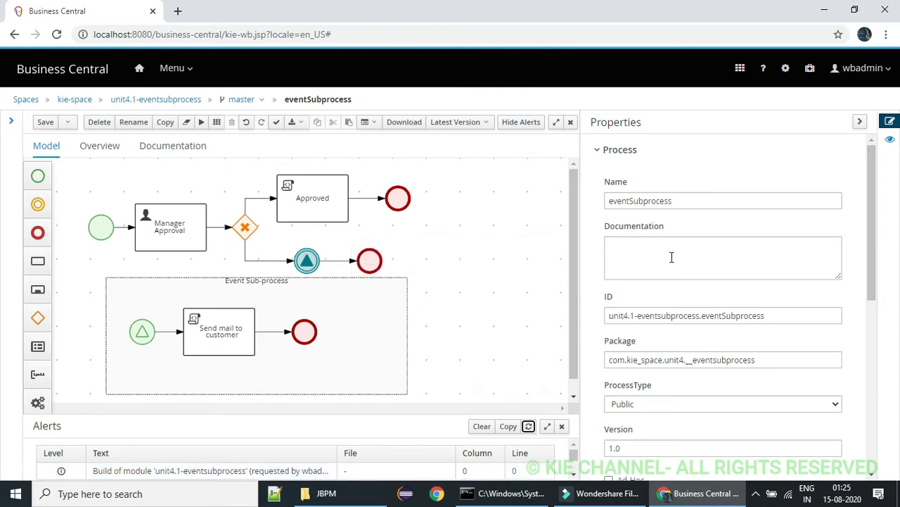
{"action": "left_click", "coordinate": [860, 122]}
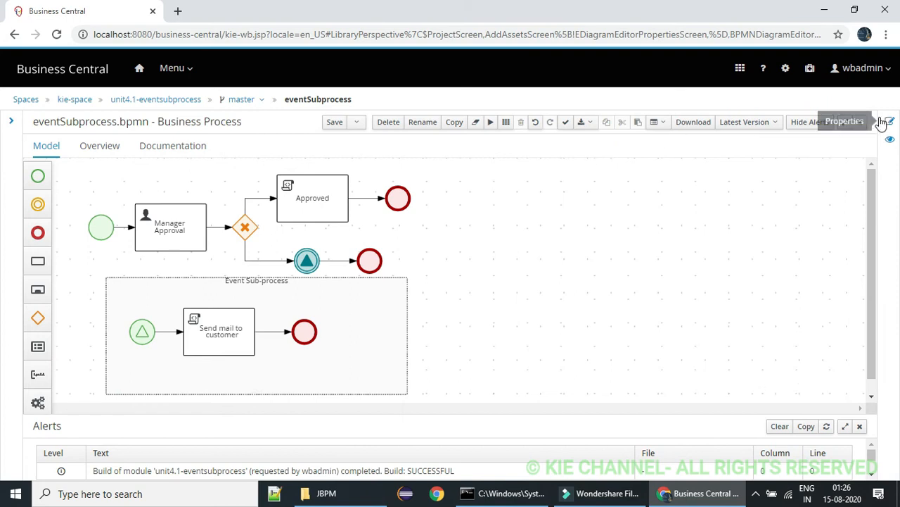
{"action": "left_click", "coordinate": [860, 122]}
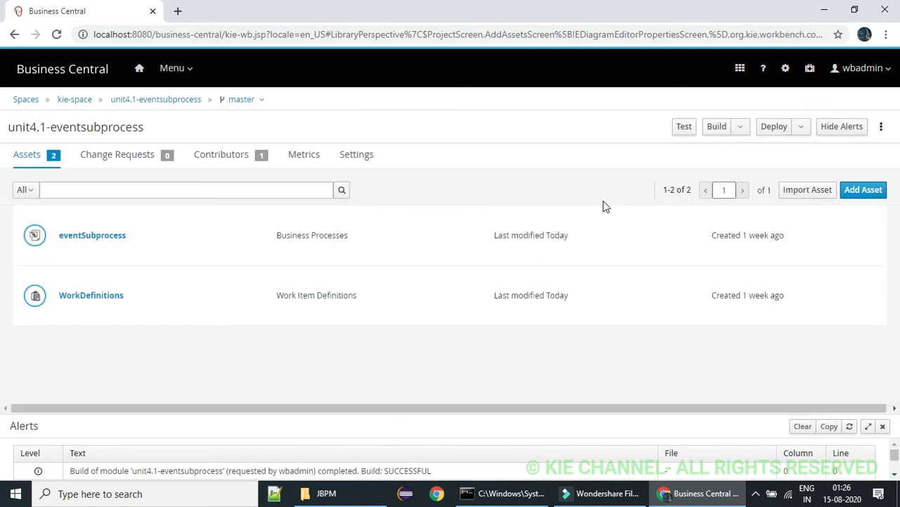
Build and deploy the unit4.1-eventsubprocess project to the server
{"action": "left_click", "coordinate": [774, 127]}
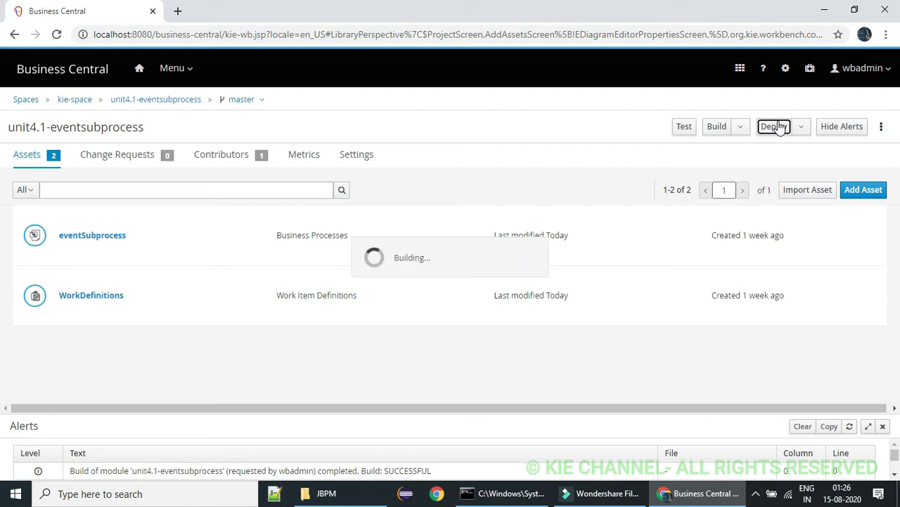
{"action": "left_click", "coordinate": [759, 494]}
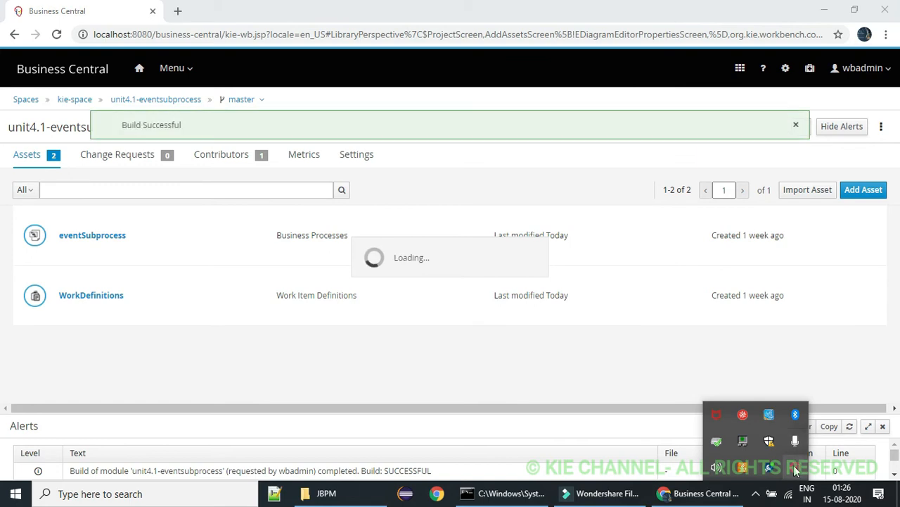
{"action": "left_click", "coordinate": [603, 264]}
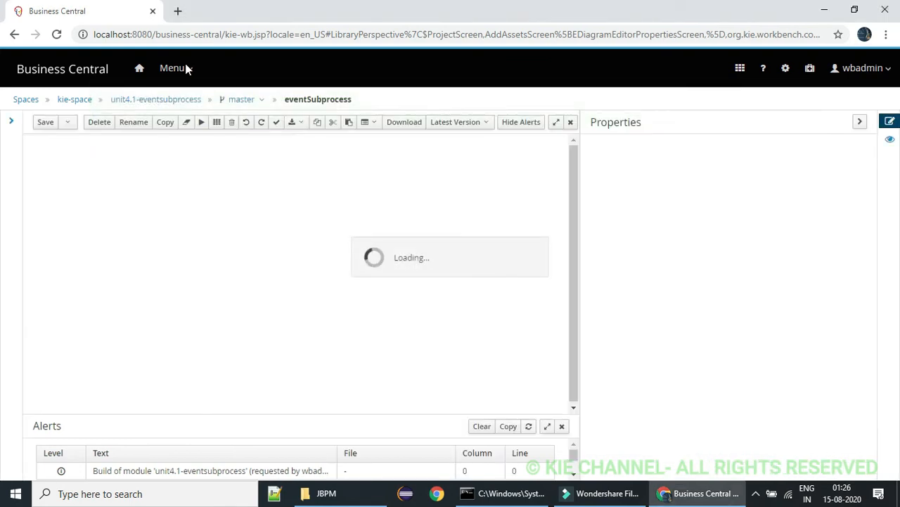
{"action": "left_click", "coordinate": [187, 68]}
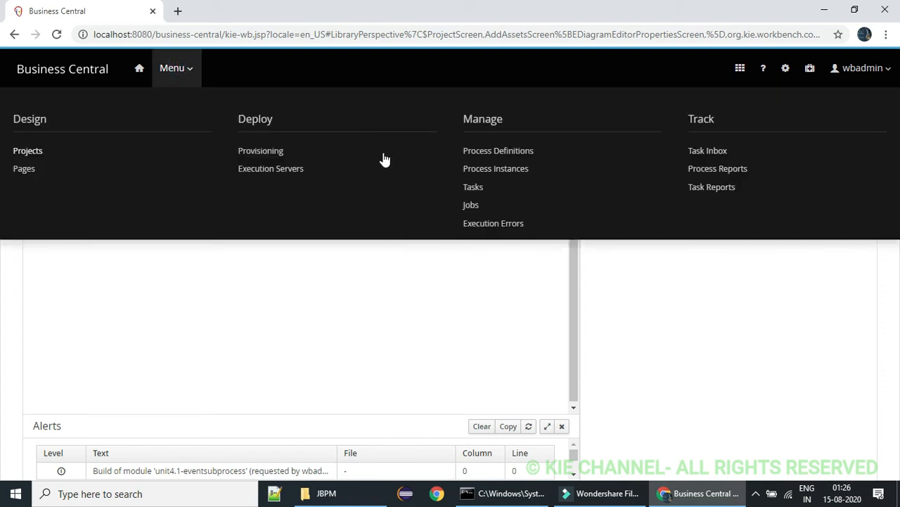
{"action": "left_click", "coordinate": [503, 152]}
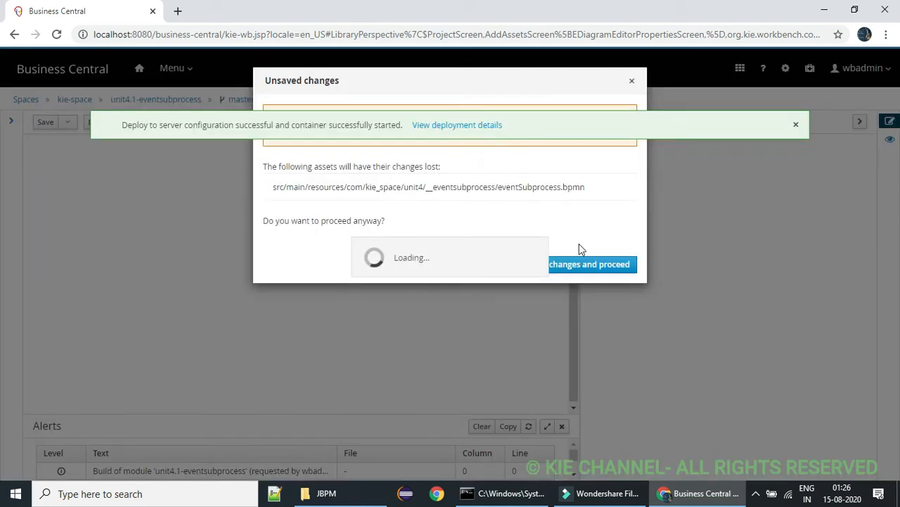
{"action": "left_click", "coordinate": [563, 91]}
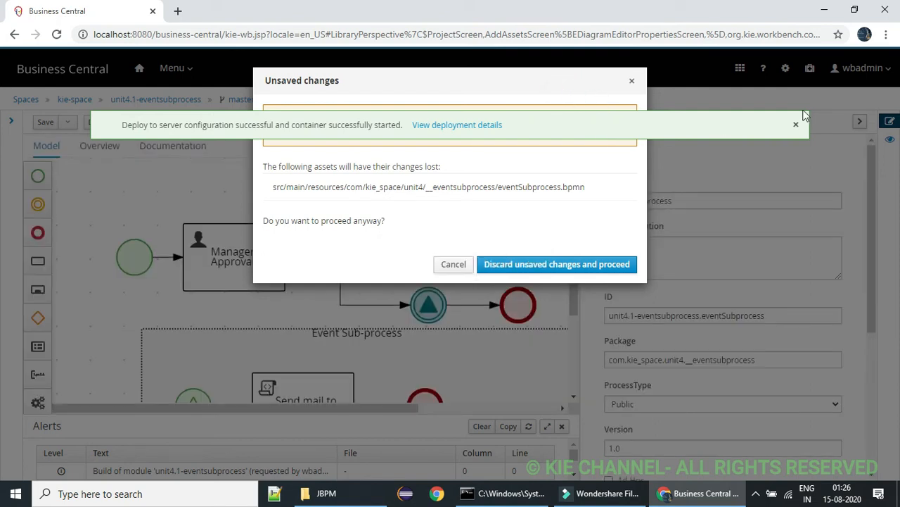
{"action": "left_click", "coordinate": [798, 125]}
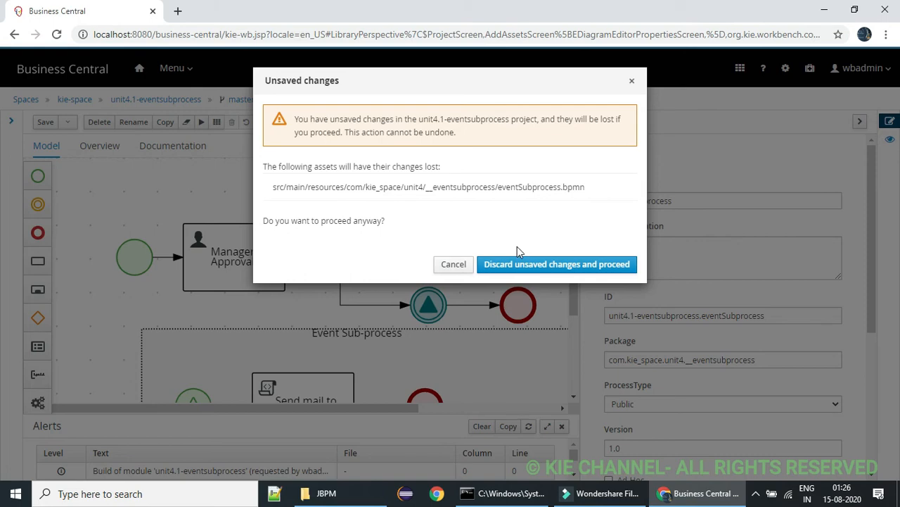
{"action": "left_click", "coordinate": [461, 268]}
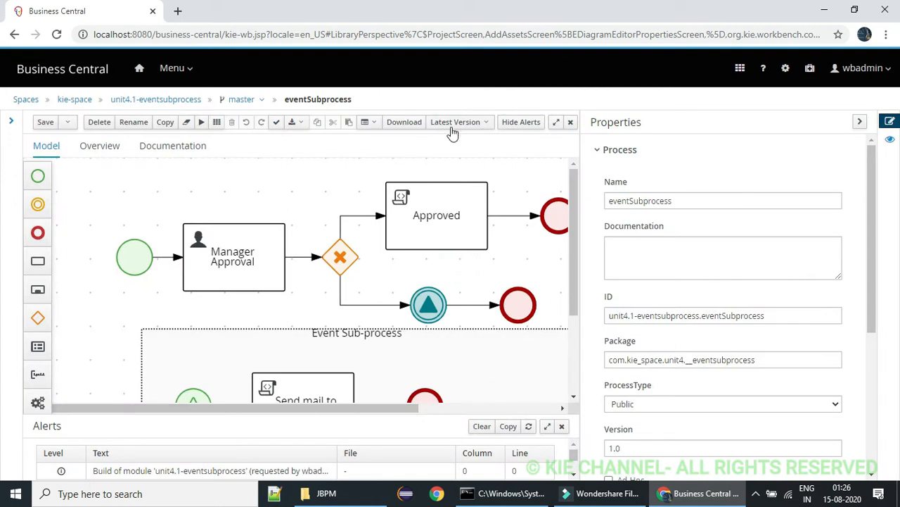
Close the reopened process editor and open the deployed eventSubprocess process definition
{"action": "left_click", "coordinate": [570, 122]}
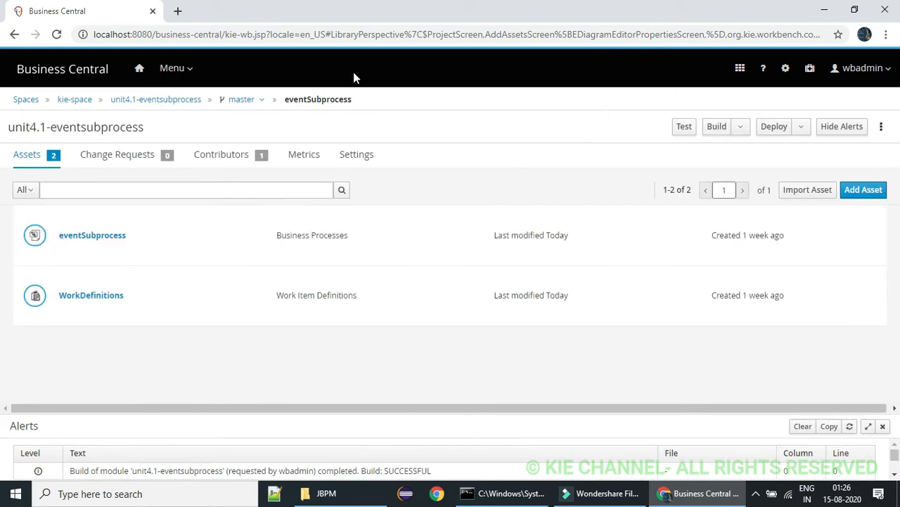
{"action": "left_click", "coordinate": [173, 74]}
{"action": "left_click", "coordinate": [497, 152]}
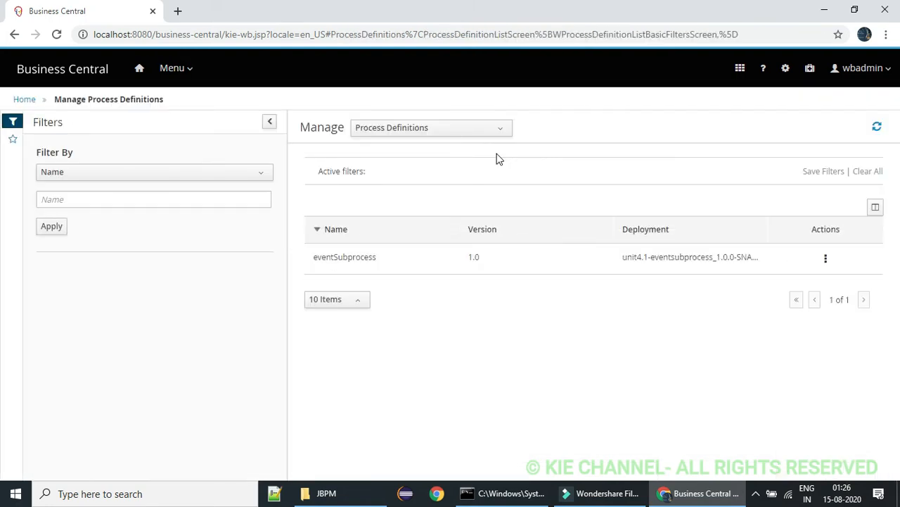
{"action": "left_click", "coordinate": [461, 266]}
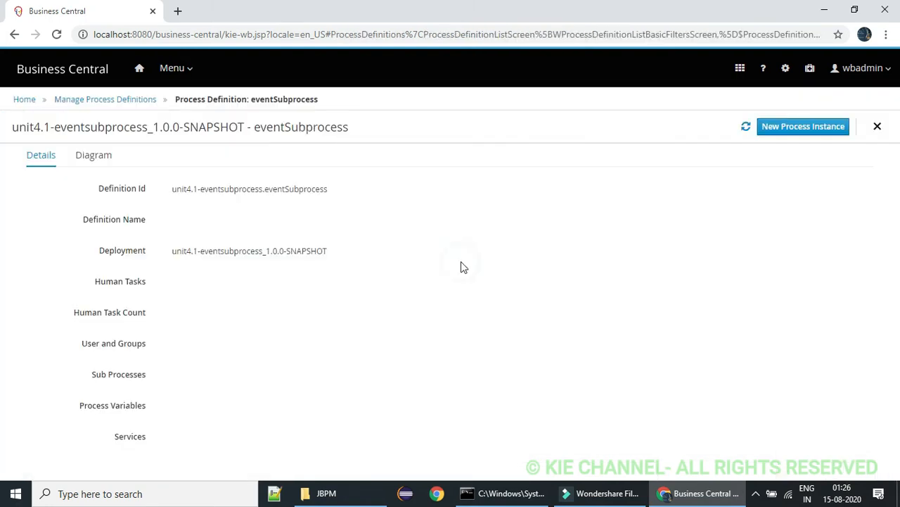
Review the eventSubprocess definition's diagram and start a new process instance with Approve unchecked and Input empty
{"action": "left_click", "coordinate": [106, 162]}
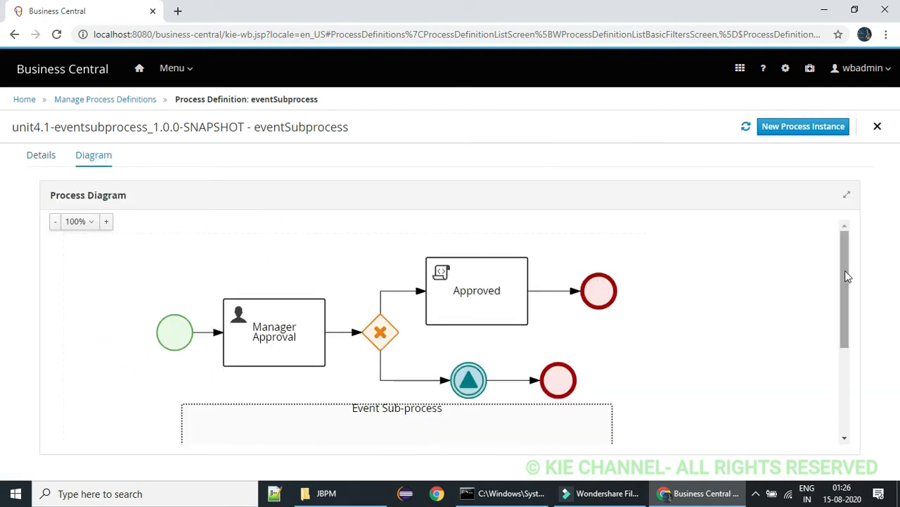
{"action": "scroll", "coordinate": [844, 274], "scroll_direction": "down", "scroll_amount": 3}
{"action": "scroll", "coordinate": [849, 253], "scroll_direction": "up", "scroll_amount": 3}
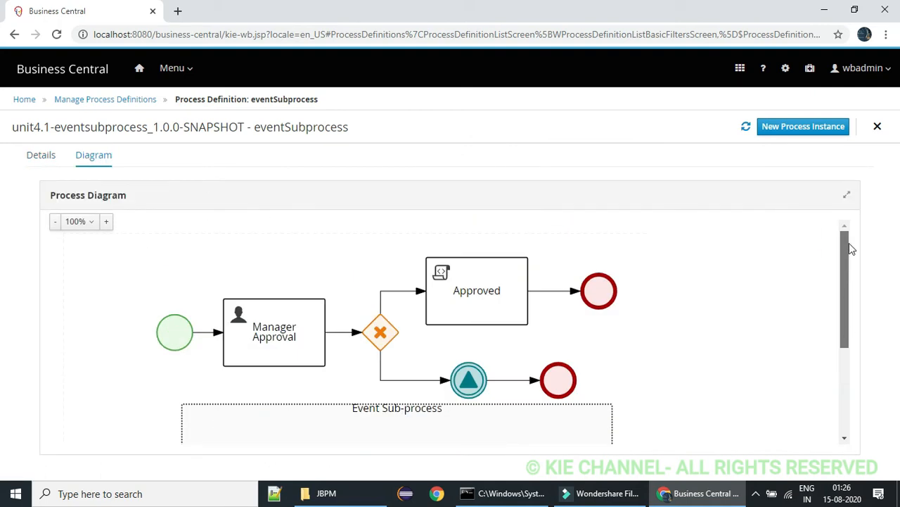
{"action": "left_click", "coordinate": [797, 126]}
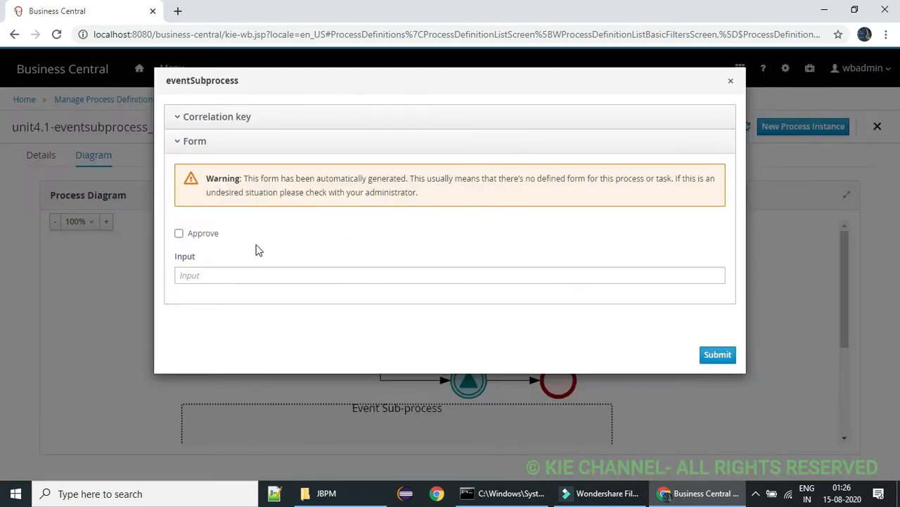
{"action": "left_click", "coordinate": [718, 358]}
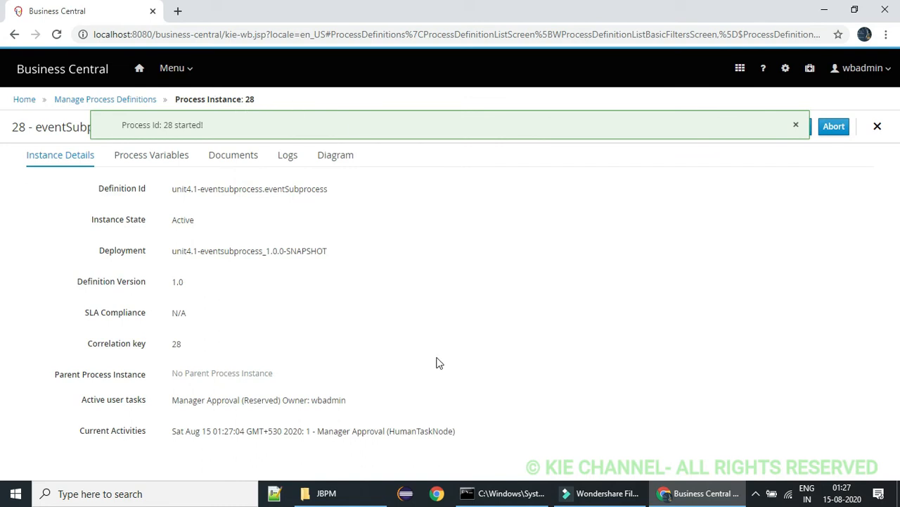
Open the active eventSubprocess instance from the process instances list and view its diagram
{"action": "left_click", "coordinate": [183, 67]}
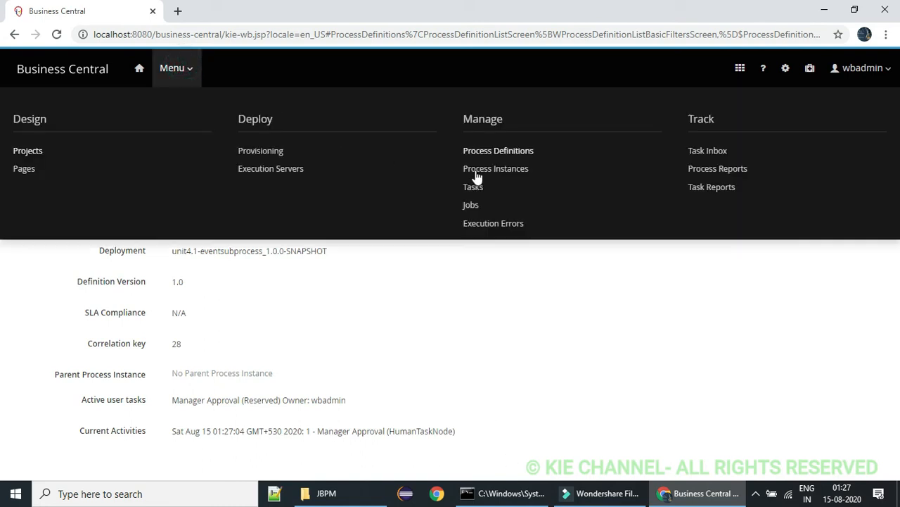
{"action": "left_click", "coordinate": [491, 170]}
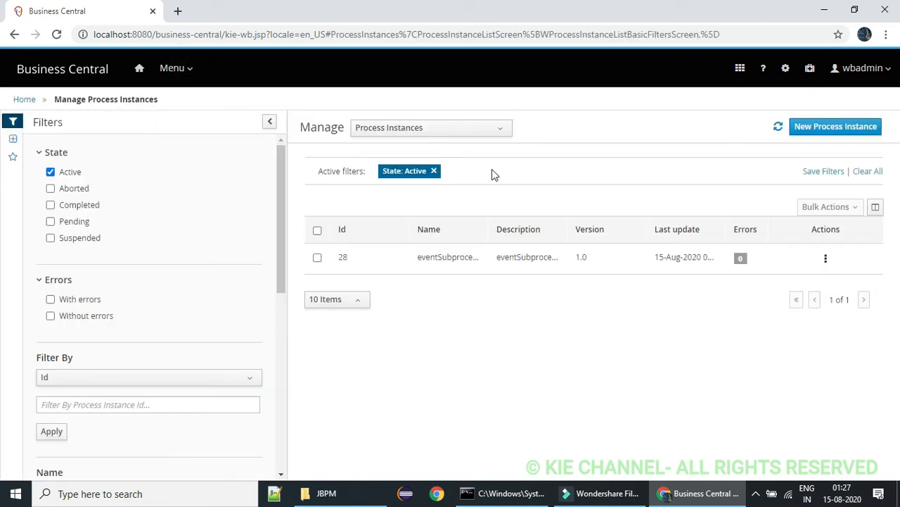
{"action": "left_click", "coordinate": [482, 254]}
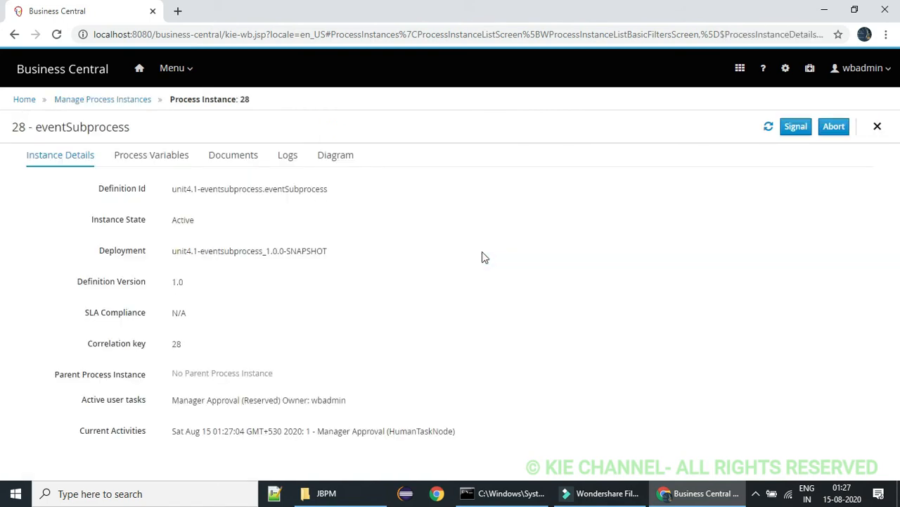
{"action": "left_click", "coordinate": [335, 154]}
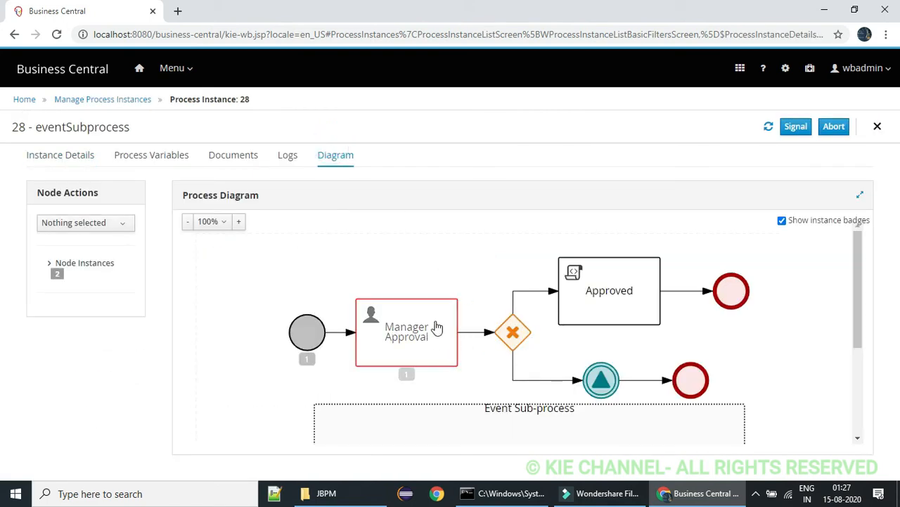
Open the reserved Manager Approval task from the task list and start working on it
{"action": "left_click", "coordinate": [189, 68]}
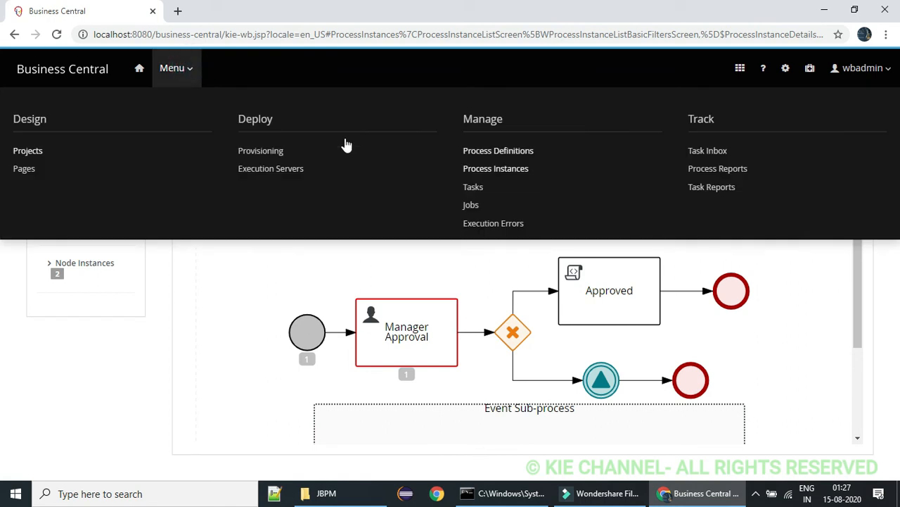
{"action": "left_click", "coordinate": [475, 187]}
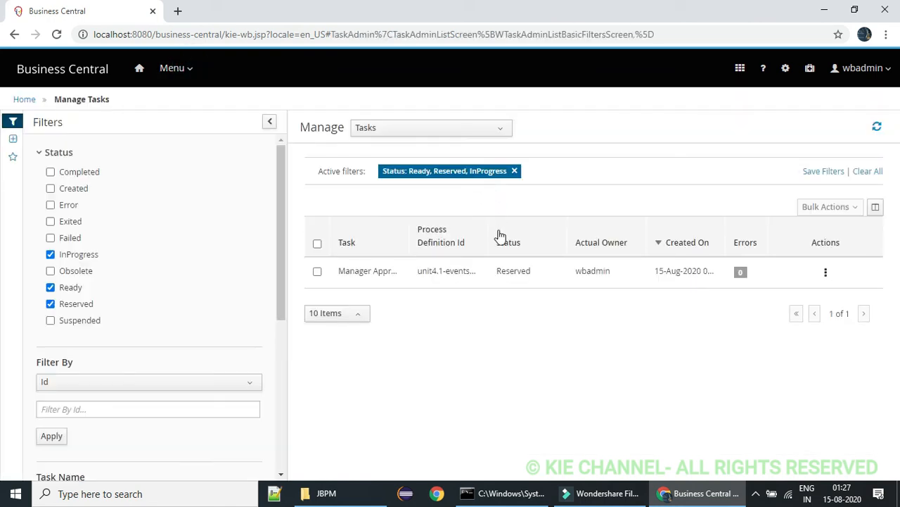
{"action": "left_click", "coordinate": [454, 271]}
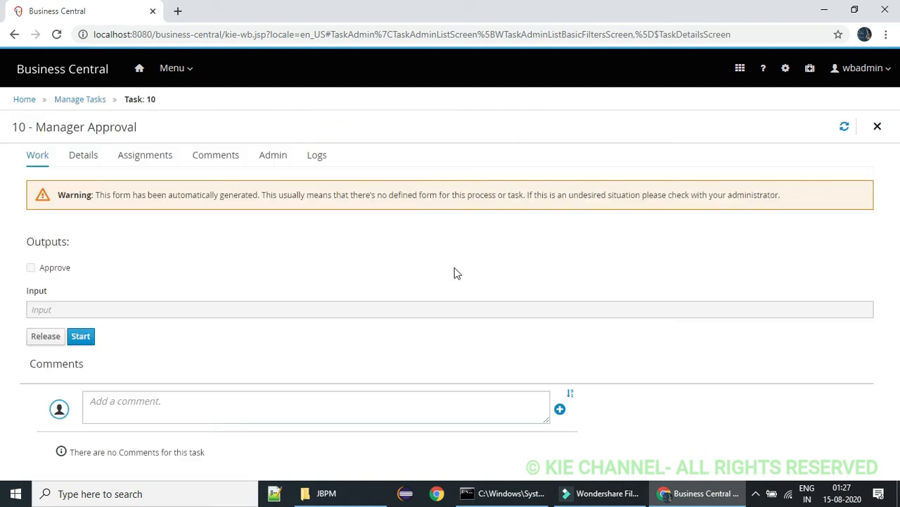
{"action": "left_click", "coordinate": [85, 336]}
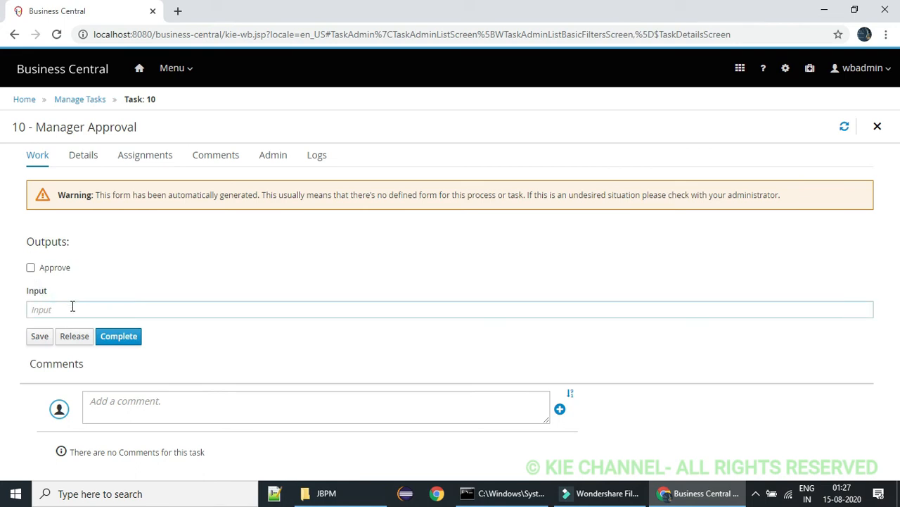
Enter the input "CIBIL SCORE IS LESS BOSS" and complete the Manager Approval task with Approve unchecked
{"action": "left_click", "coordinate": [71, 307]}
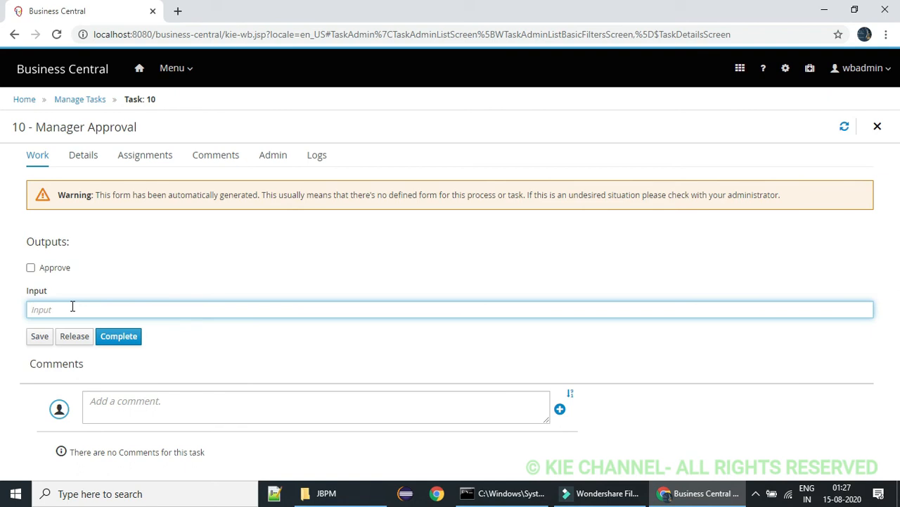
{"action": "type", "text": "cIBIL SCORE"}
{"action": "key", "text": "BackSpace"}
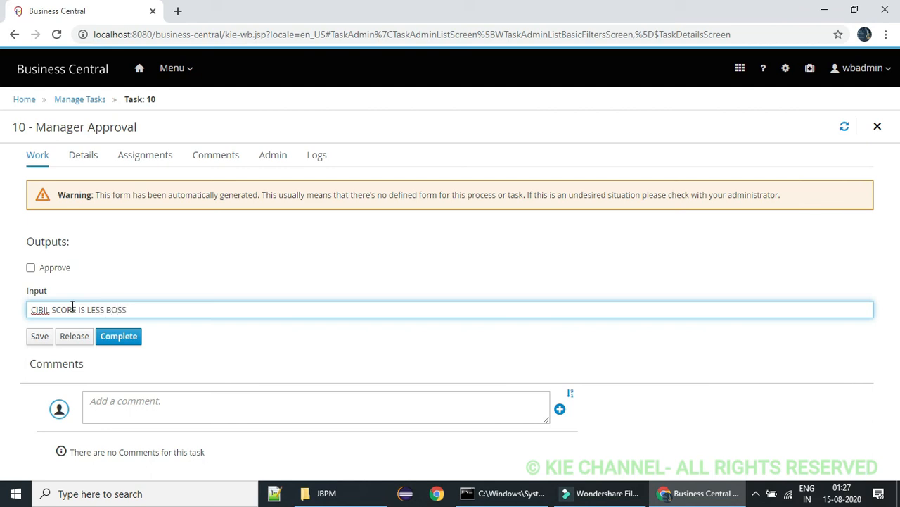
{"action": "left_click", "coordinate": [122, 338]}
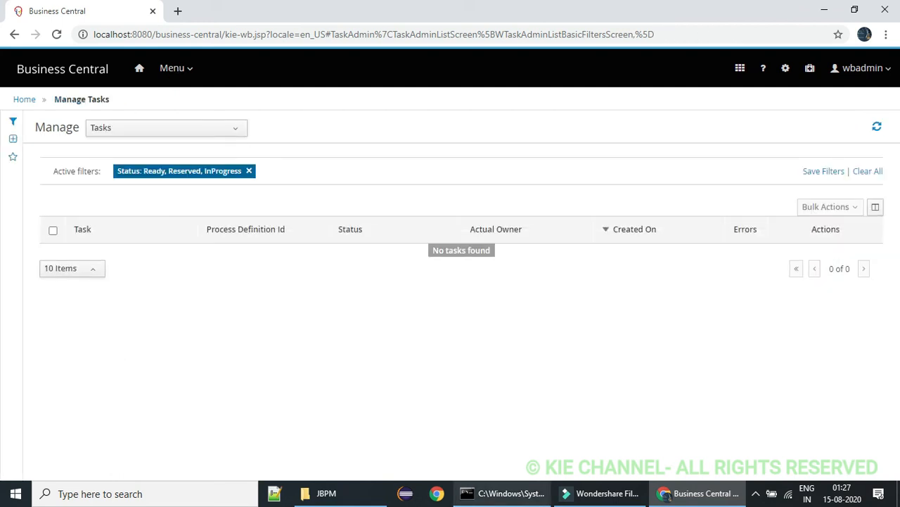
Check the process output in the standalone.bat server console and return to Business Central
{"action": "left_click", "coordinate": [502, 493]}
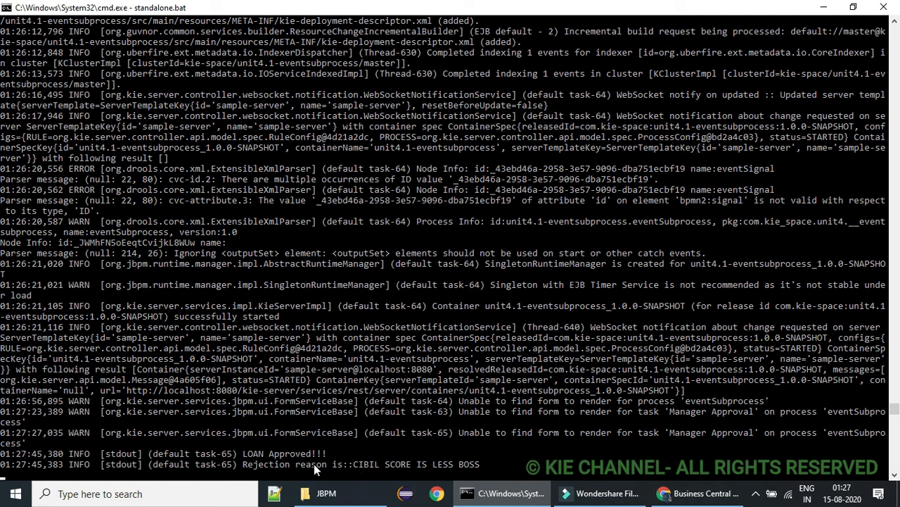
{"action": "left_click", "coordinate": [696, 493]}
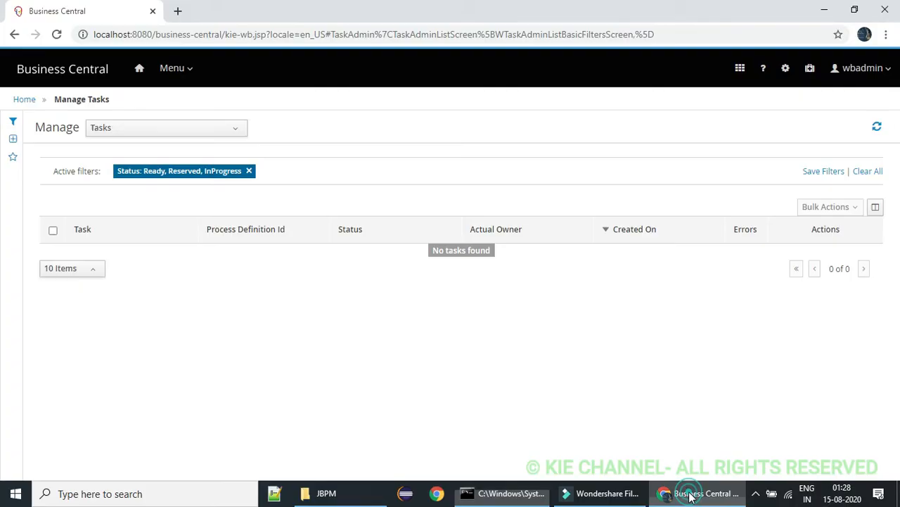
List the process instances with aborted ones included alongside the active ones
{"action": "left_click", "coordinate": [169, 68]}
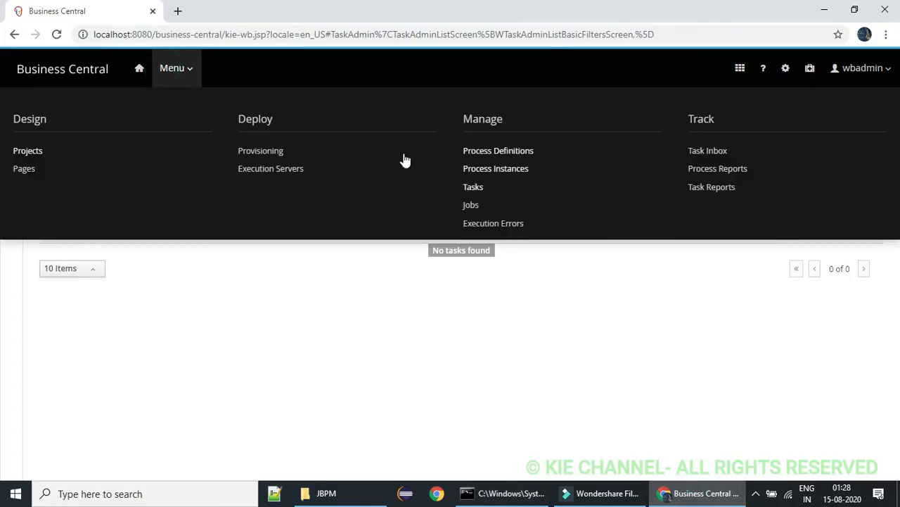
{"action": "left_click", "coordinate": [511, 171]}
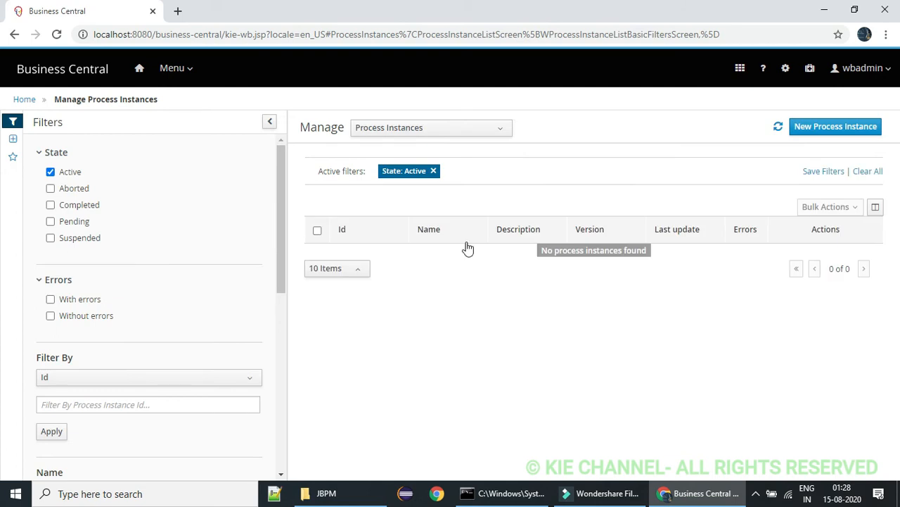
{"action": "left_click", "coordinate": [53, 192]}
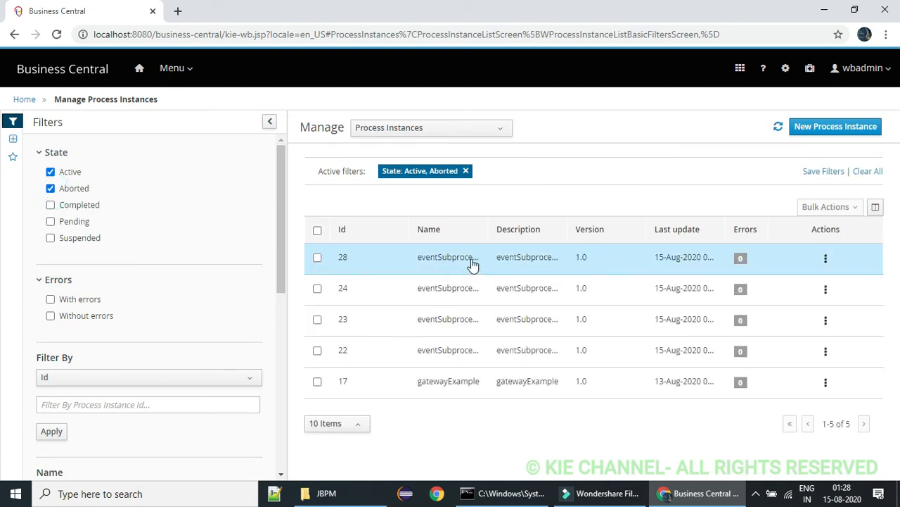
Examine the process diagram of eventSubprocess instance 28, including the executed path through the event sub-process
{"action": "left_click", "coordinate": [473, 263]}
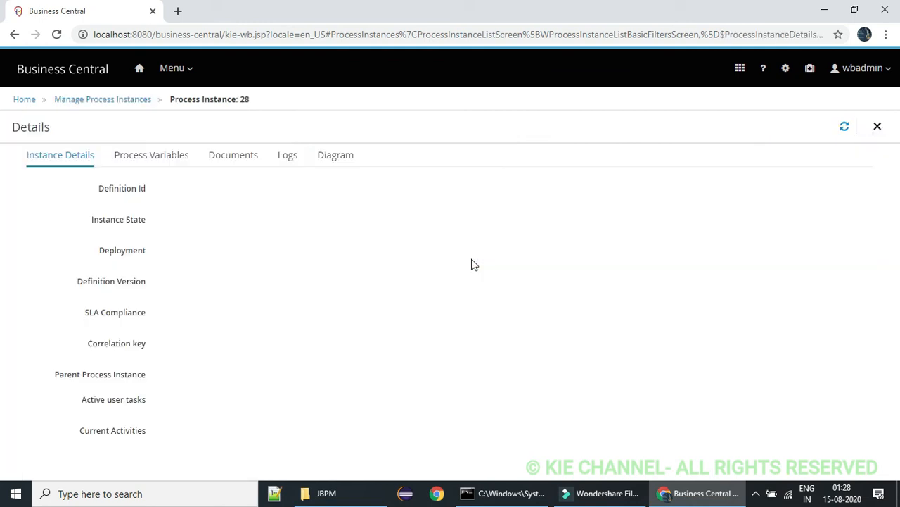
{"action": "left_click", "coordinate": [344, 161]}
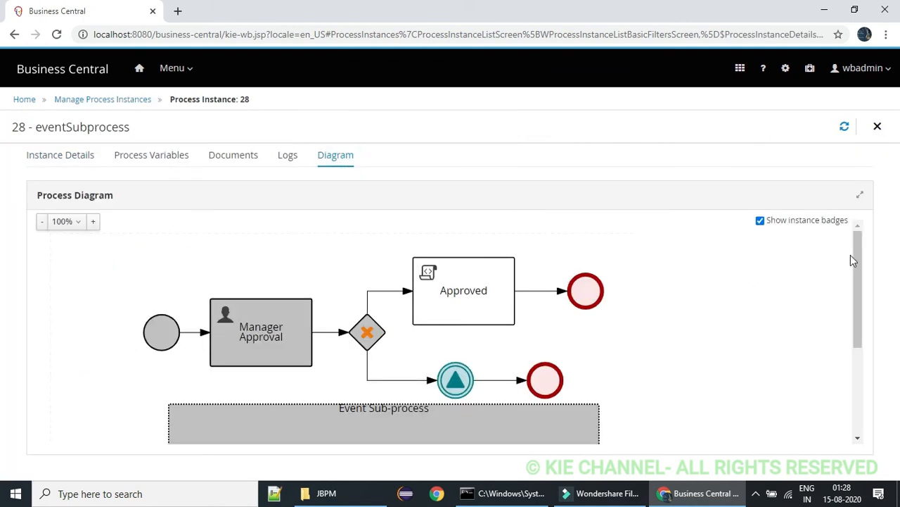
{"action": "left_click_drag", "start_coordinate": [854, 254], "coordinate": [859, 309]}
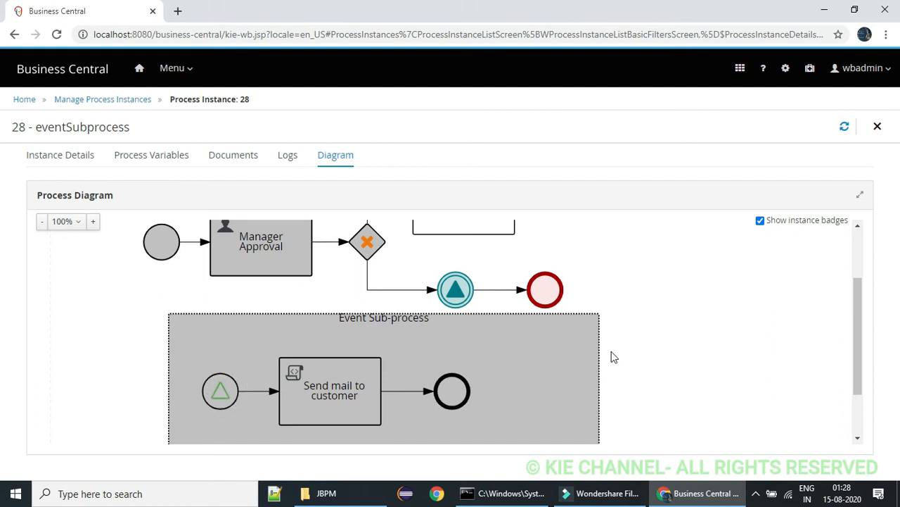
{"action": "left_click_drag", "start_coordinate": [852, 312], "coordinate": [856, 349]}
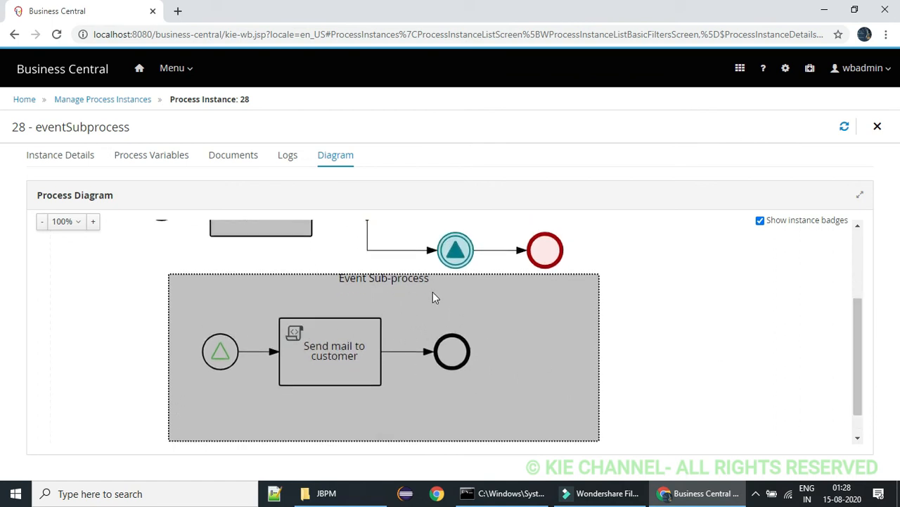
Open the eventSubprocess business process of the unit4.1-eventsubprocess project in the process designer
{"action": "left_click", "coordinate": [176, 70]}
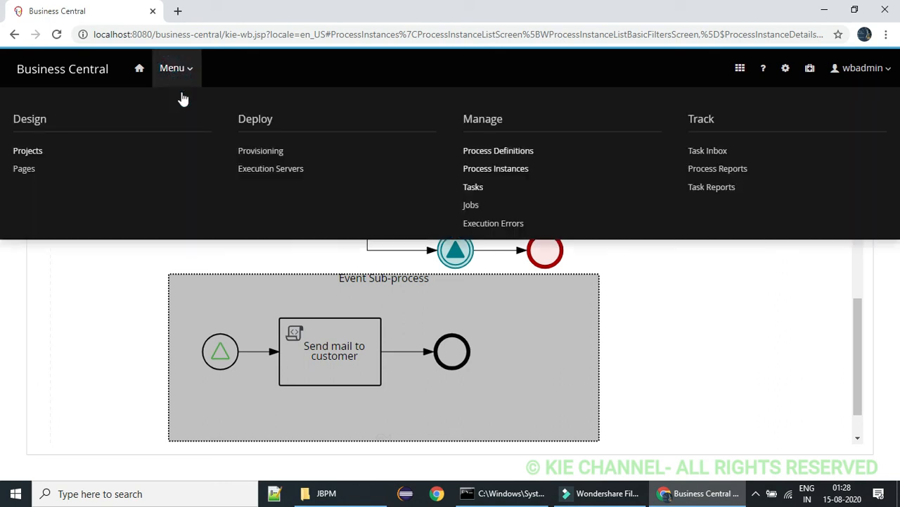
{"action": "left_click", "coordinate": [25, 149]}
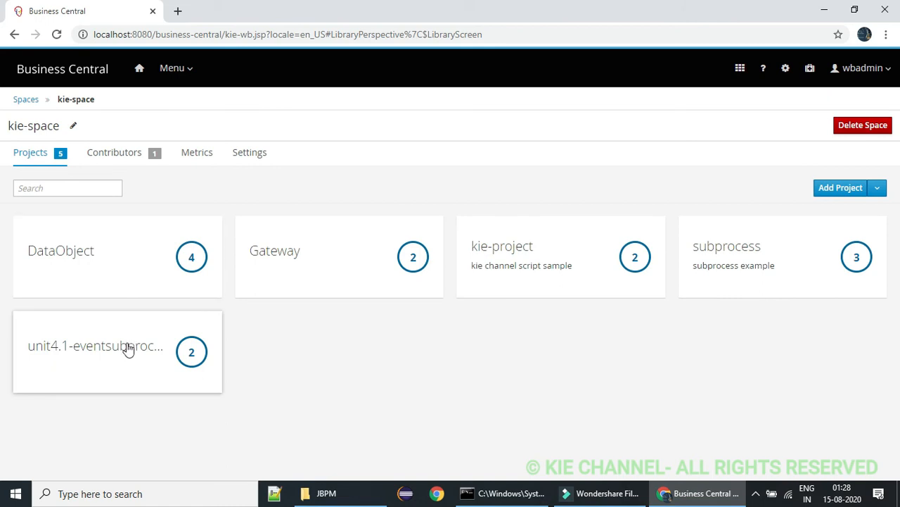
{"action": "left_click", "coordinate": [127, 347]}
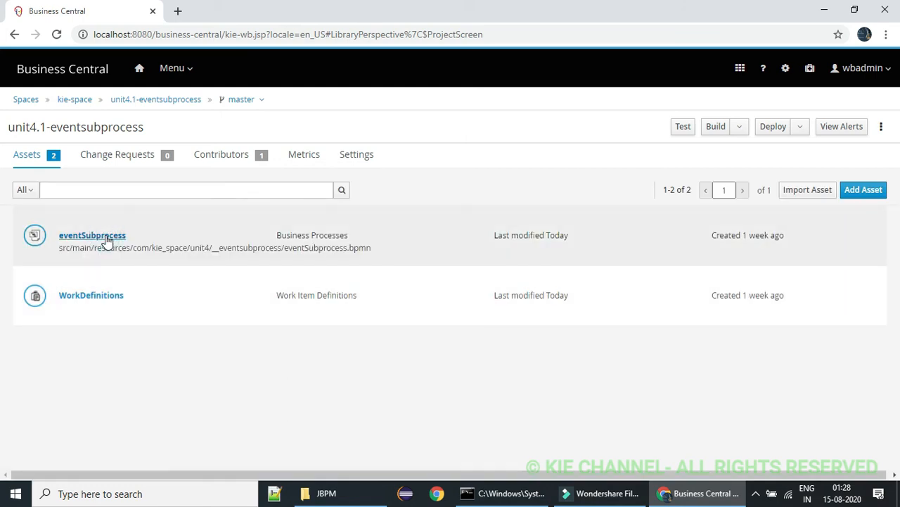
{"action": "left_click", "coordinate": [105, 236]}
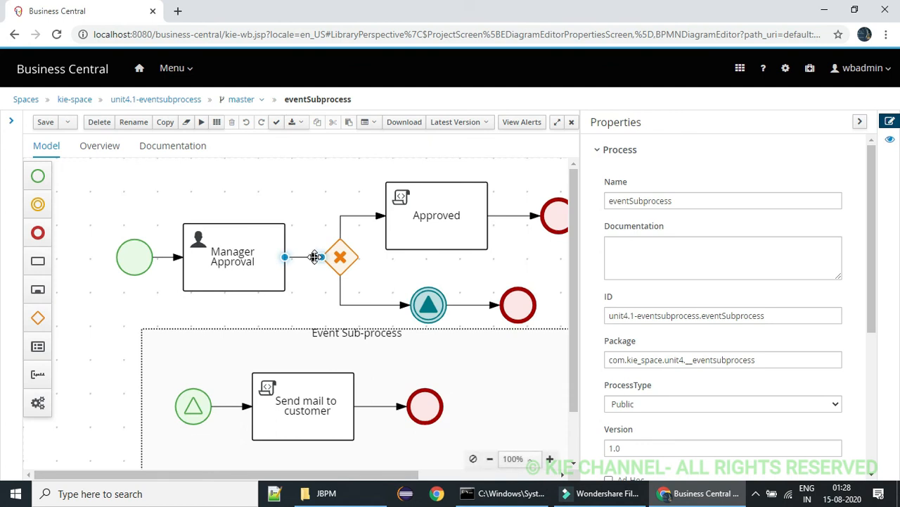
Change "Approved" to "Rejected" in the first println message of the Send mail to customer script and save the process
{"action": "left_click", "coordinate": [333, 420]}
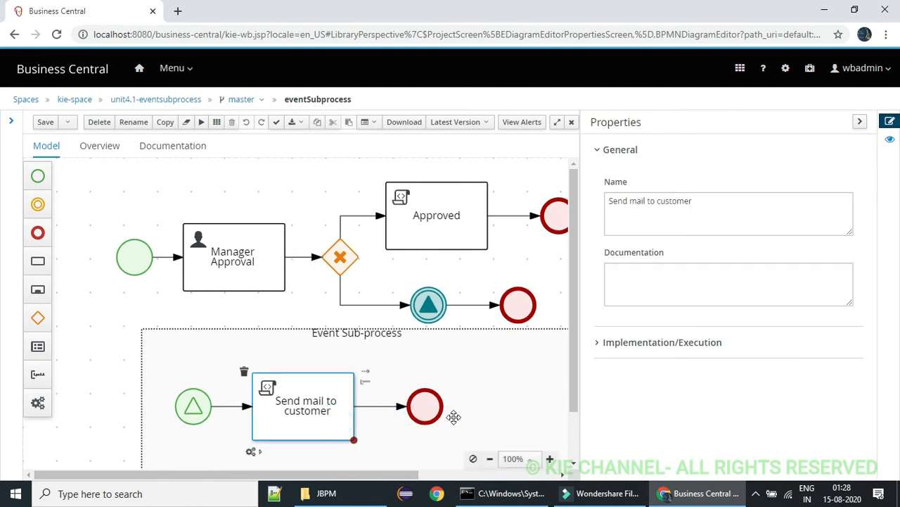
{"action": "left_click", "coordinate": [598, 342]}
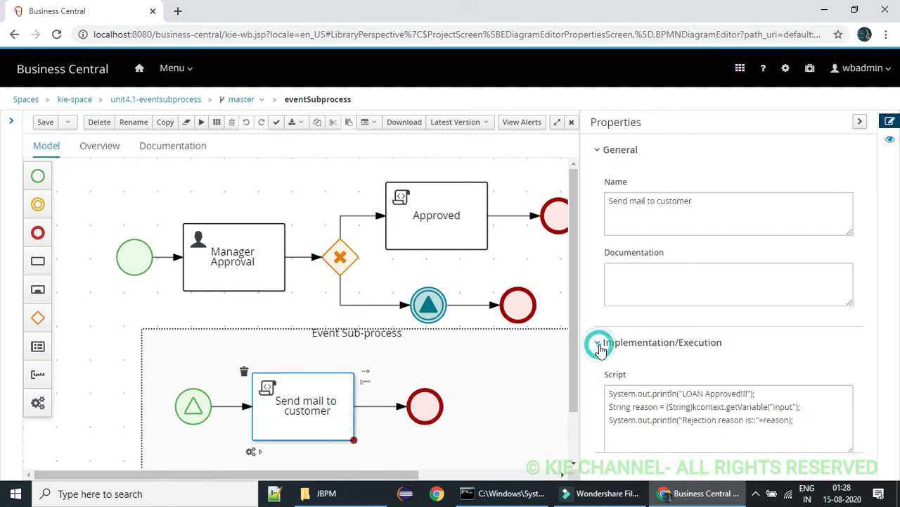
{"action": "double_click", "coordinate": [720, 396]}
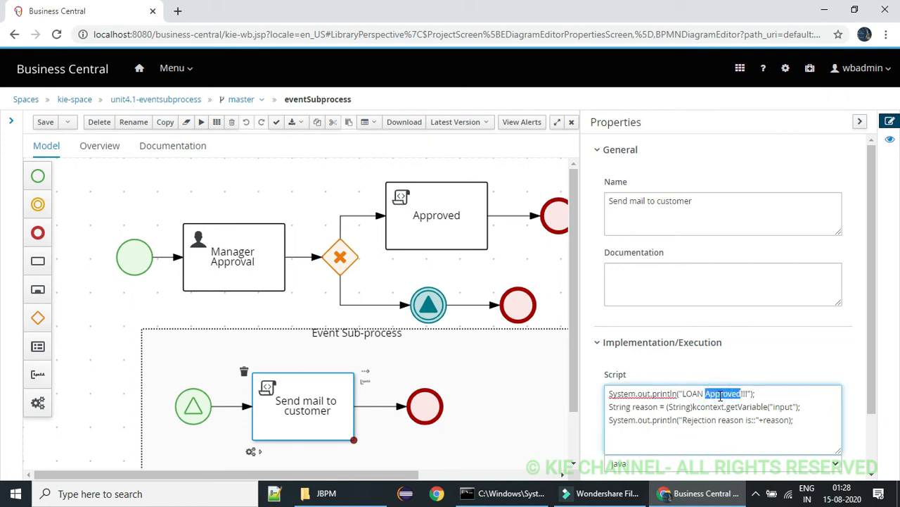
{"action": "type", "text": "Rejected"}
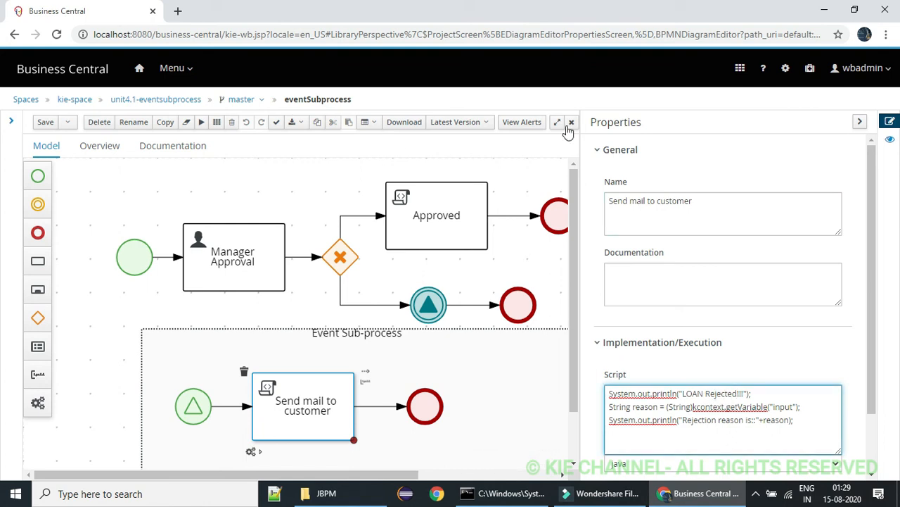
{"action": "left_click", "coordinate": [44, 124]}
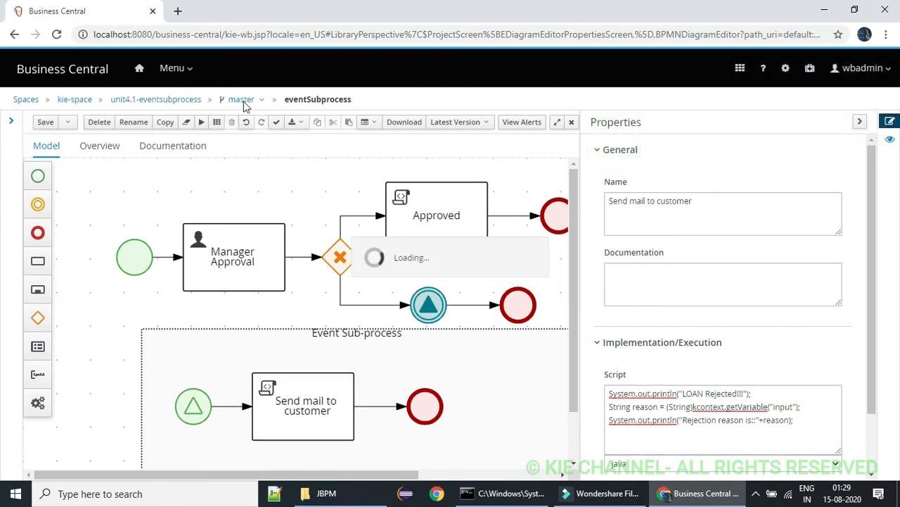
Stop the unit4.1-eventsubprocess_1.0.0-SNAPSHOT deployment unit on sample-server and remove it
{"action": "left_click", "coordinate": [184, 69]}
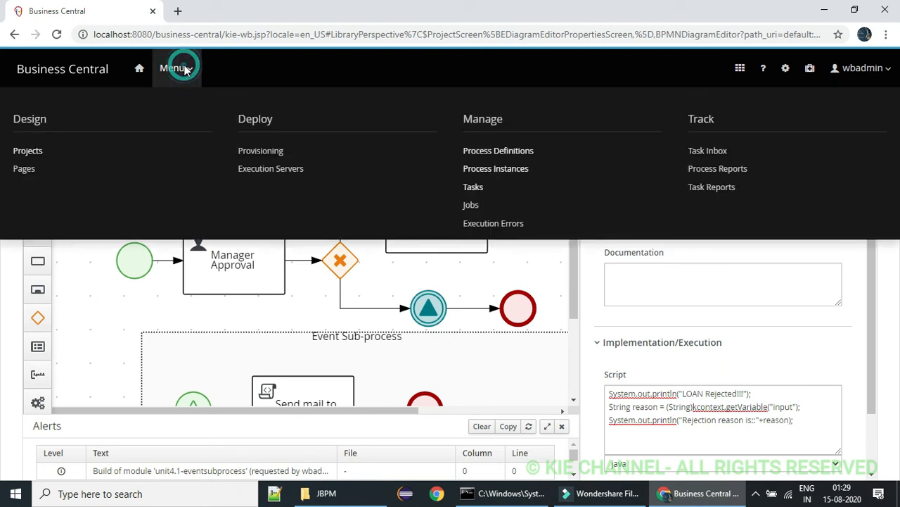
{"action": "left_click", "coordinate": [259, 168]}
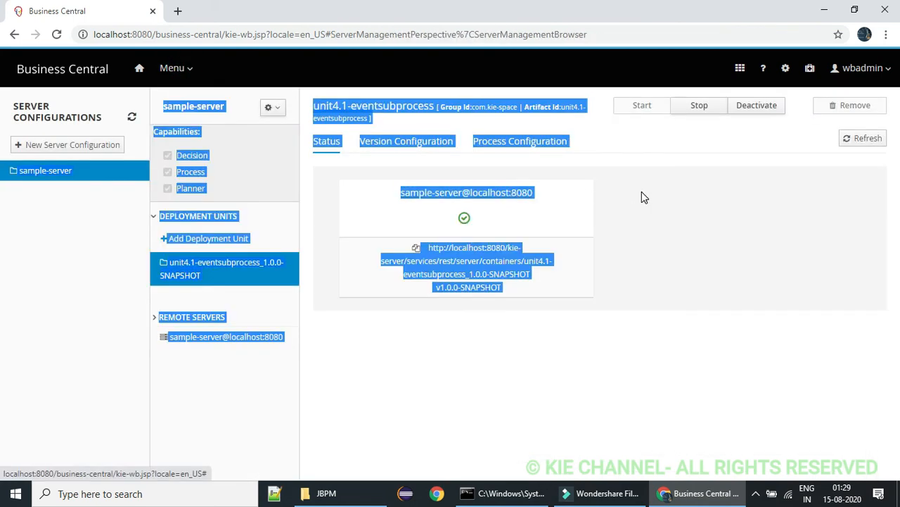
{"action": "left_click", "coordinate": [641, 194]}
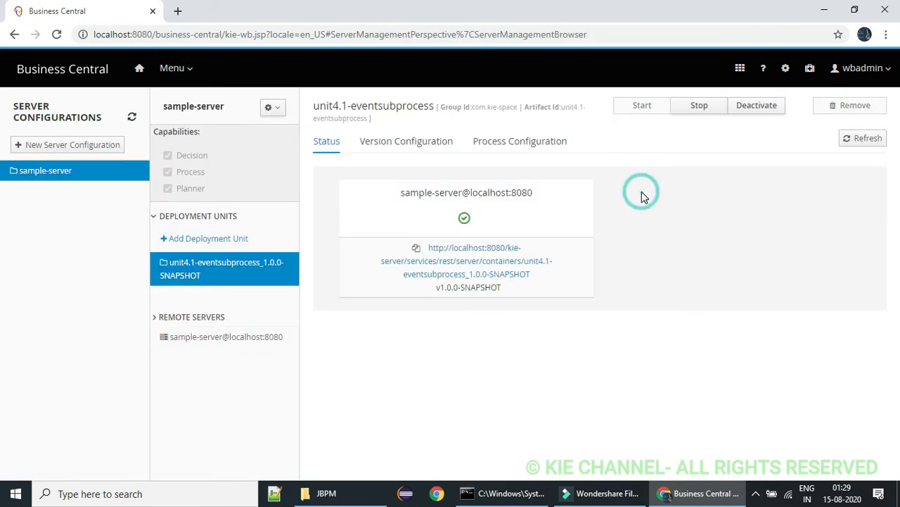
{"action": "left_click", "coordinate": [699, 105]}
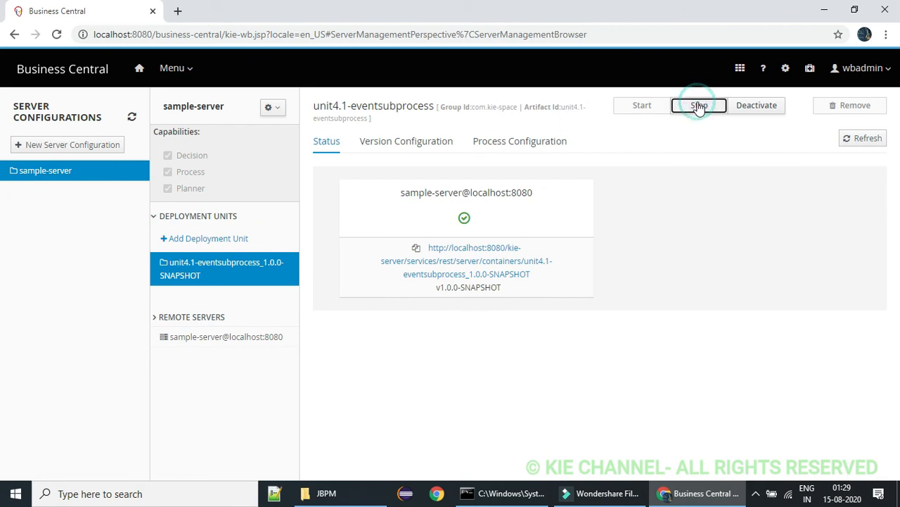
{"action": "left_click", "coordinate": [819, 109]}
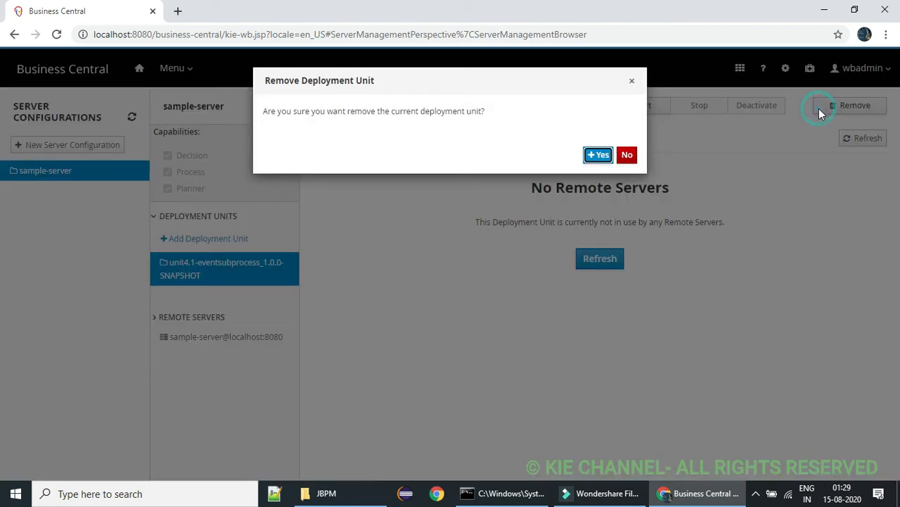
{"action": "left_click", "coordinate": [599, 156]}
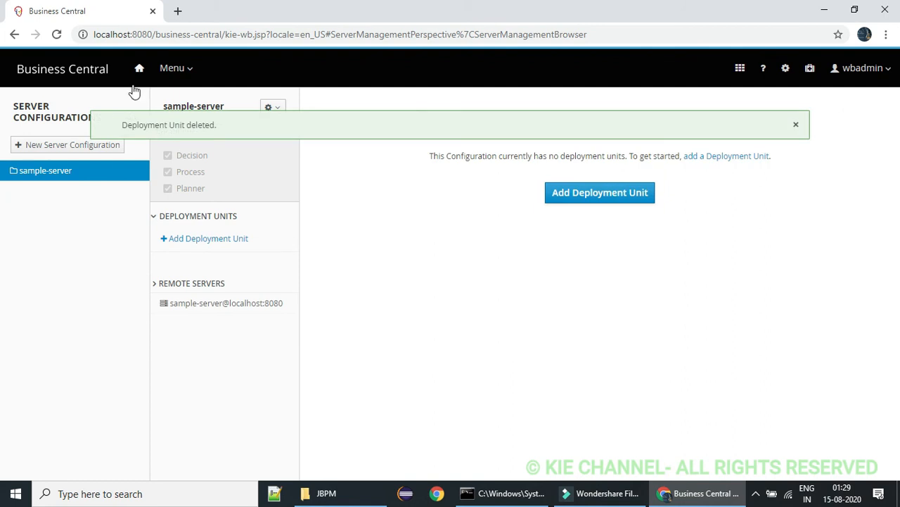
Deploy the unit4.1-eventsubprocess project again and dismiss the resulting notifications
{"action": "left_click", "coordinate": [170, 68]}
{"action": "left_click", "coordinate": [33, 149]}
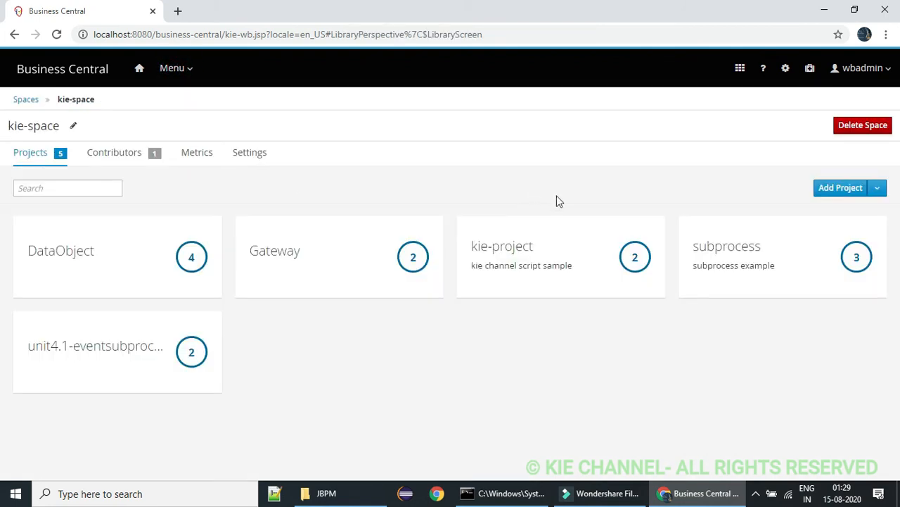
{"action": "left_click", "coordinate": [146, 349]}
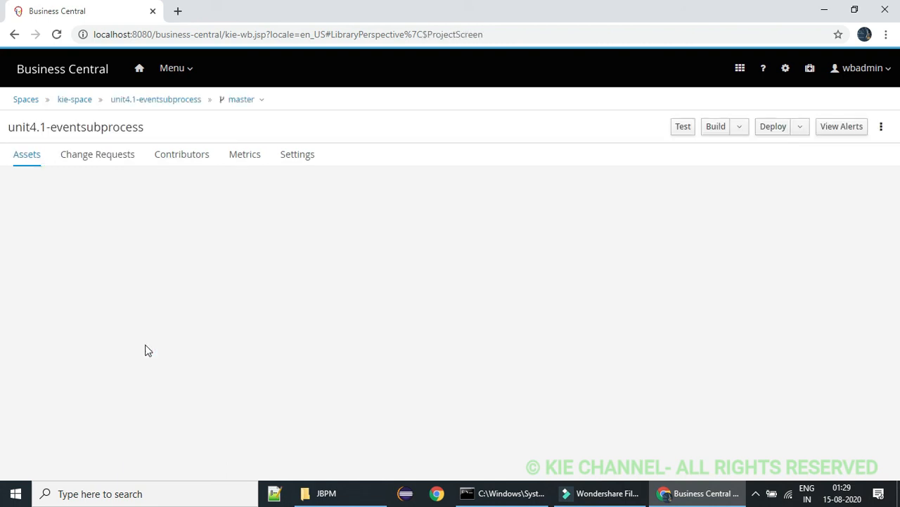
{"action": "left_click", "coordinate": [774, 133]}
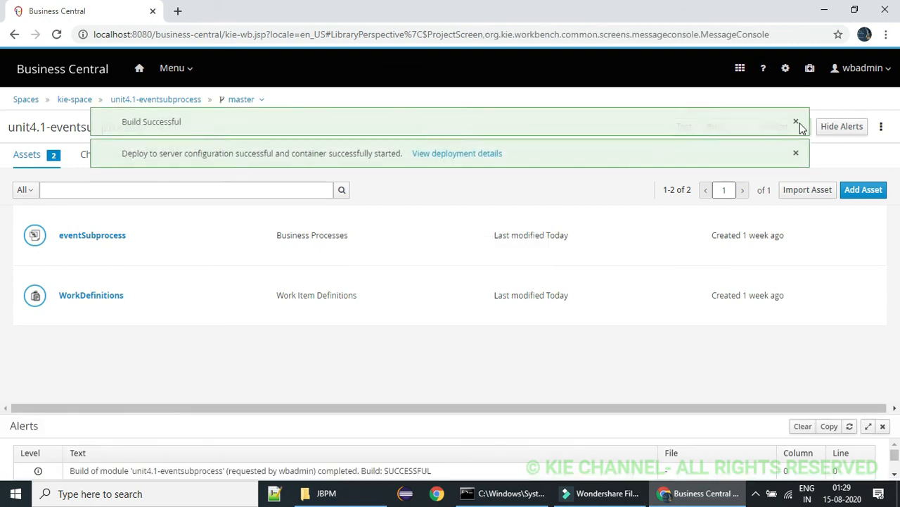
{"action": "left_click", "coordinate": [796, 125]}
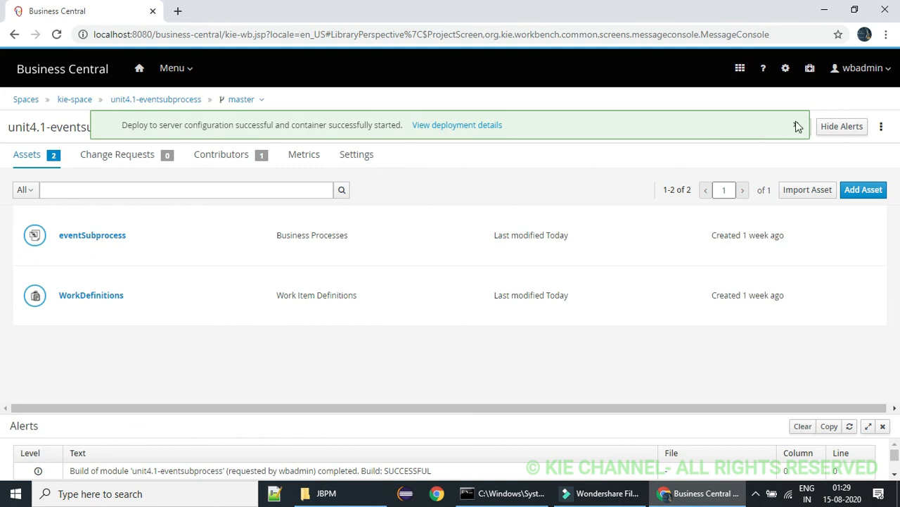
{"action": "left_click", "coordinate": [798, 126]}
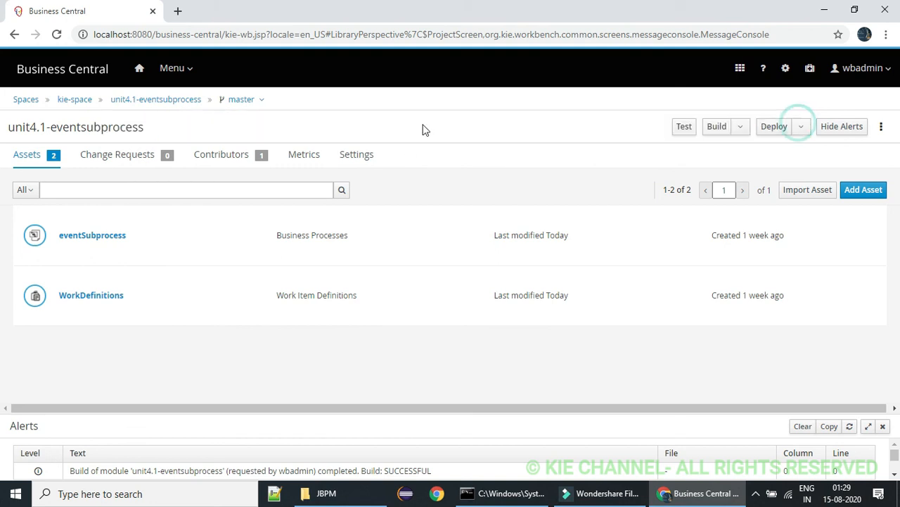
Start a new instance of the eventSubprocess process definition with the input left empty and Approve unchecked
{"action": "left_click", "coordinate": [190, 74]}
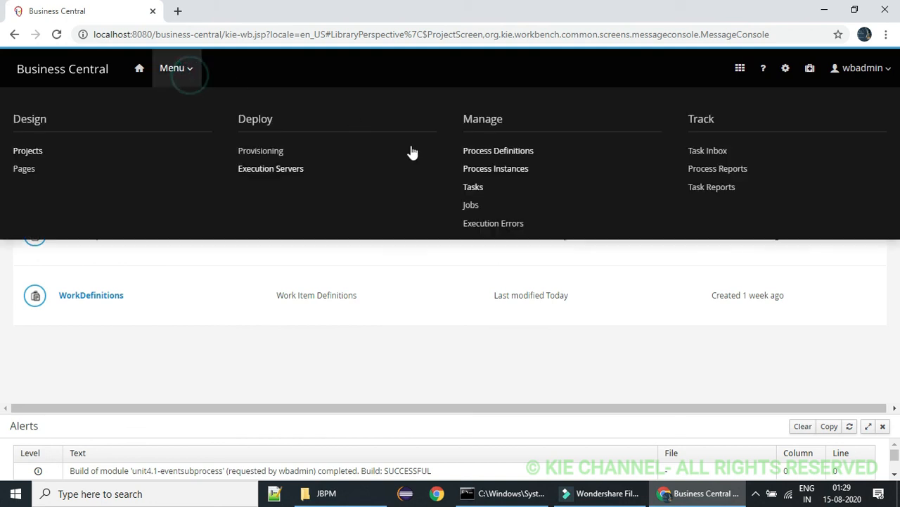
{"action": "left_click", "coordinate": [509, 151]}
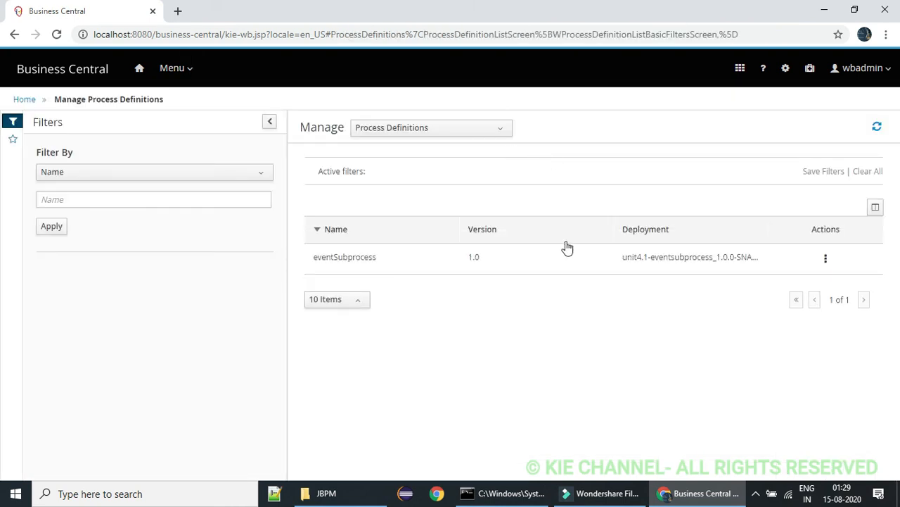
{"action": "left_click", "coordinate": [514, 255]}
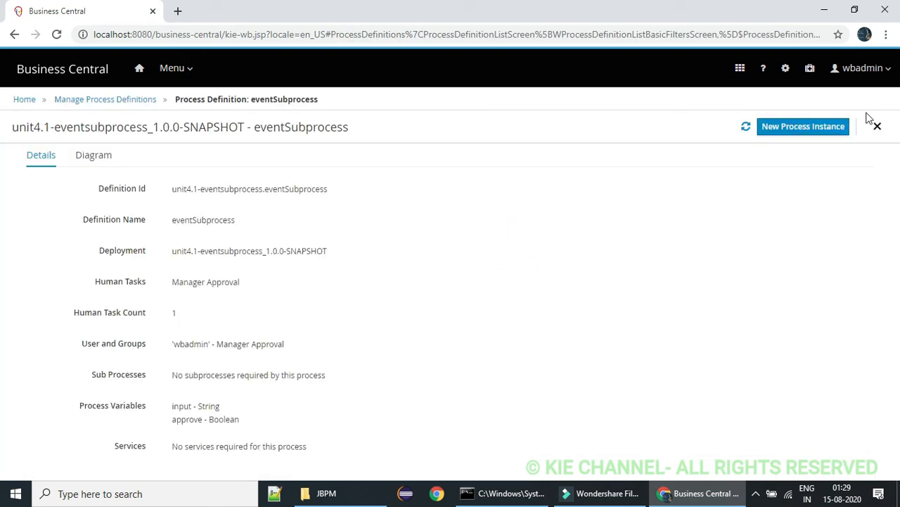
{"action": "left_click", "coordinate": [814, 128]}
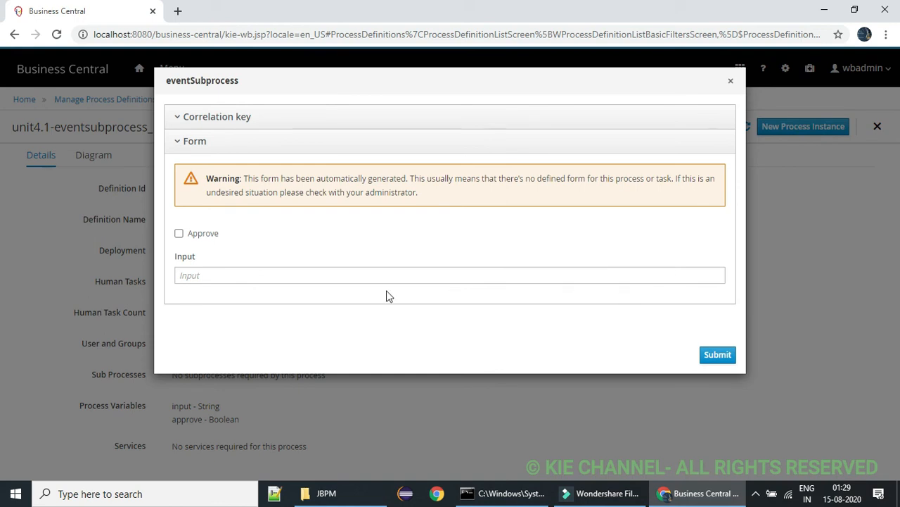
{"action": "left_click", "coordinate": [716, 355]}
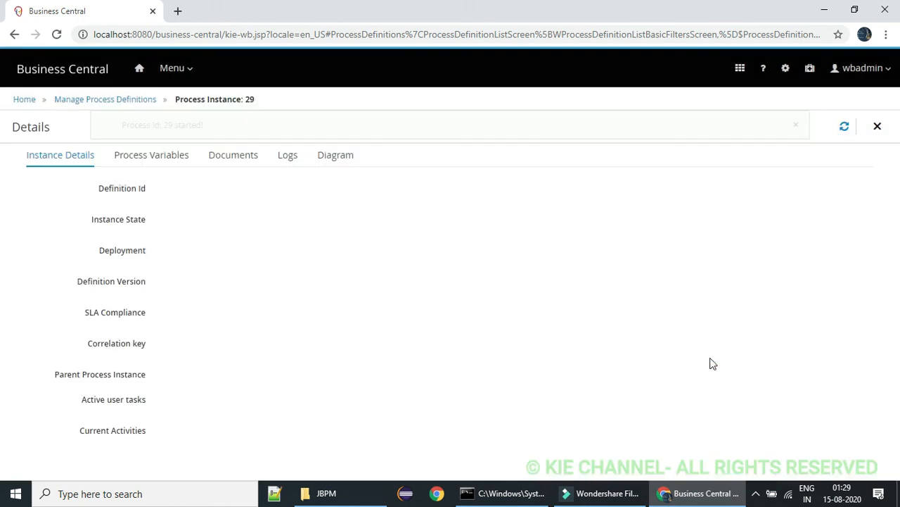
Open the new instance's Manager Approval task from the task list and start working on it
{"action": "left_click", "coordinate": [175, 68]}
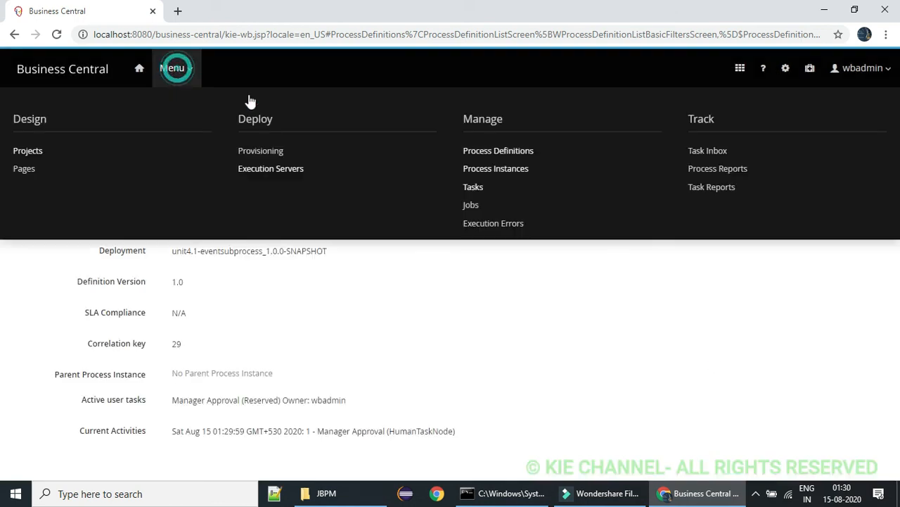
{"action": "left_click", "coordinate": [476, 186]}
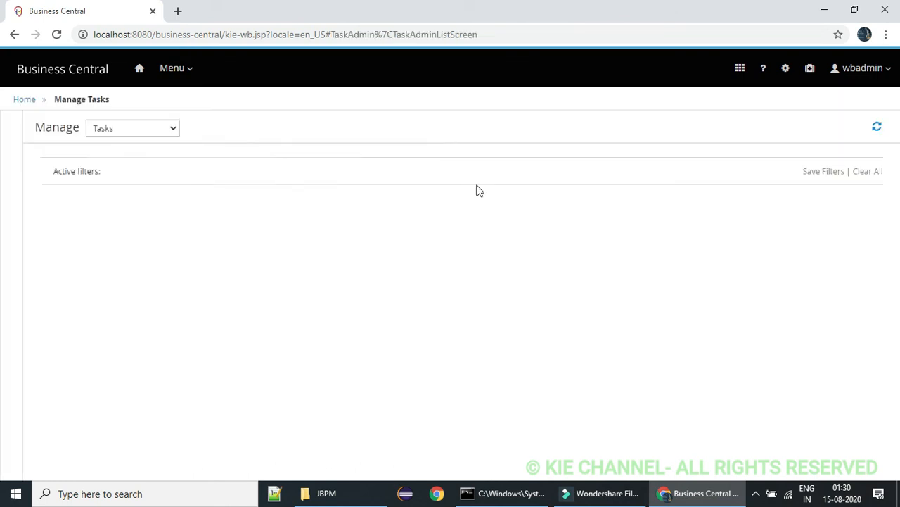
{"action": "left_click", "coordinate": [487, 281]}
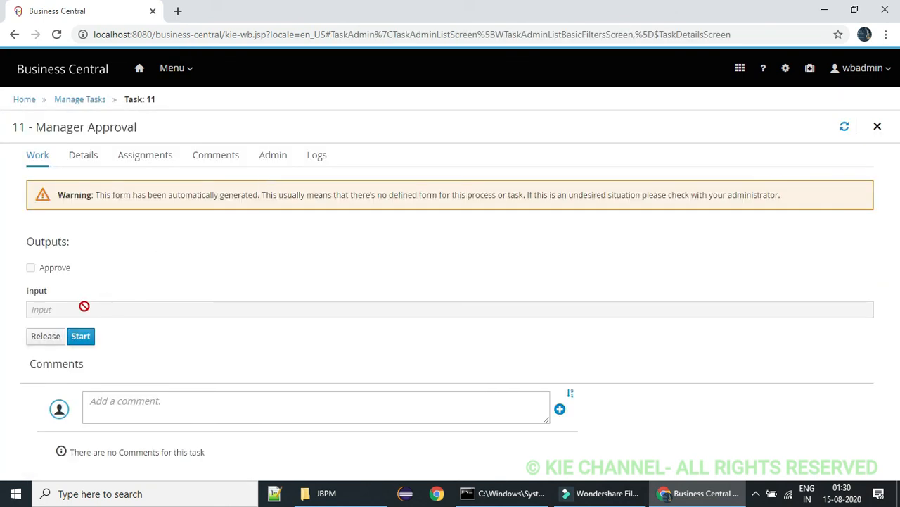
{"action": "left_click", "coordinate": [83, 336]}
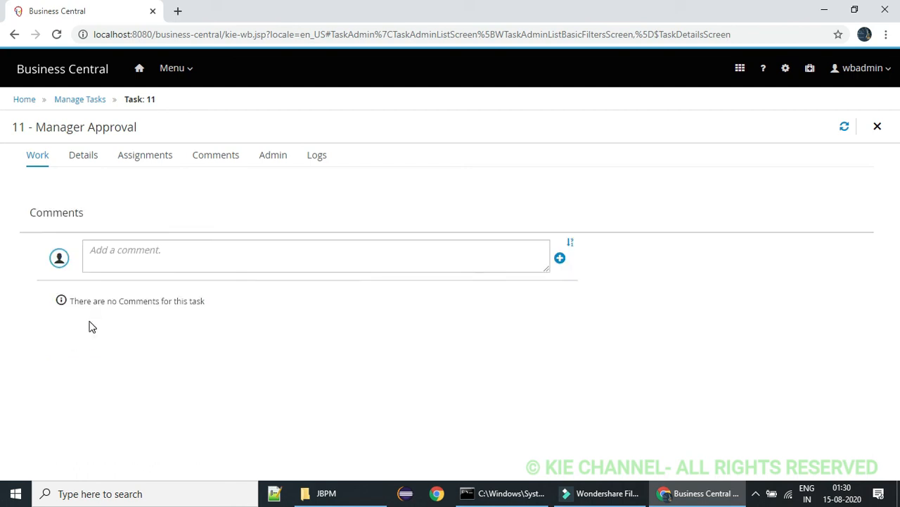
Complete the Manager Approval task with Approve unchecked and Input set to "CIBIL SCORE IS LESS", and check the output in the server console
{"action": "left_click", "coordinate": [98, 309]}
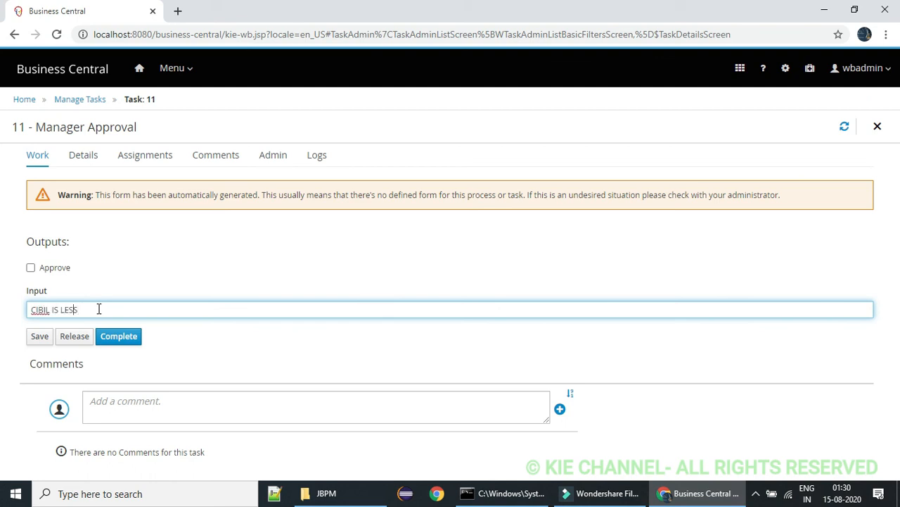
{"action": "type", "text": "SCORE"}
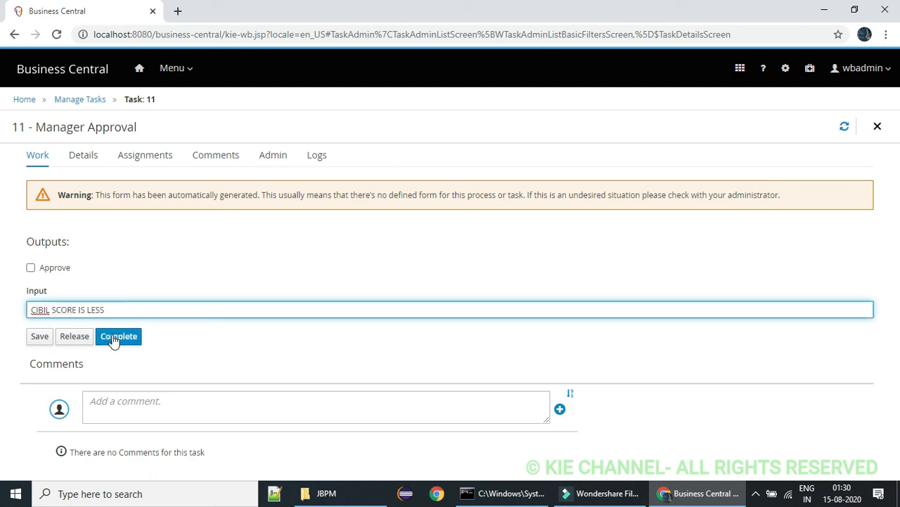
{"action": "left_click", "coordinate": [114, 341]}
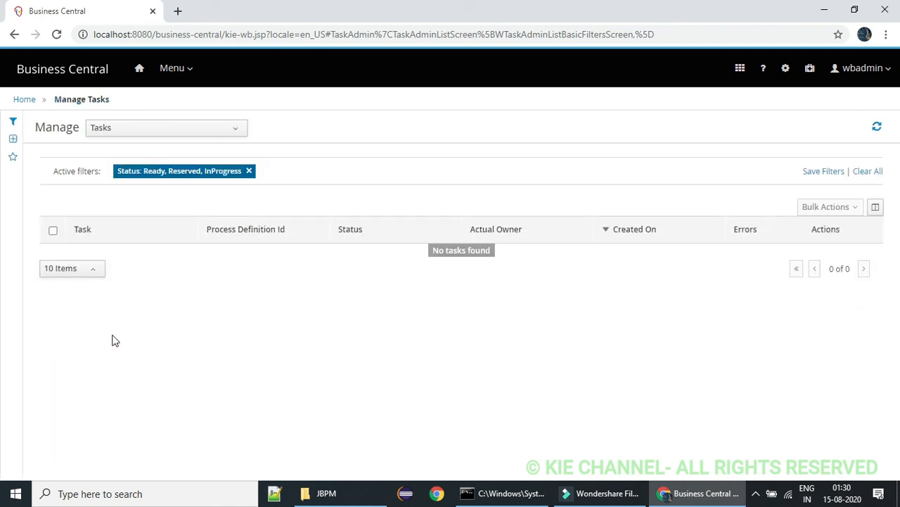
{"action": "left_click", "coordinate": [517, 496]}
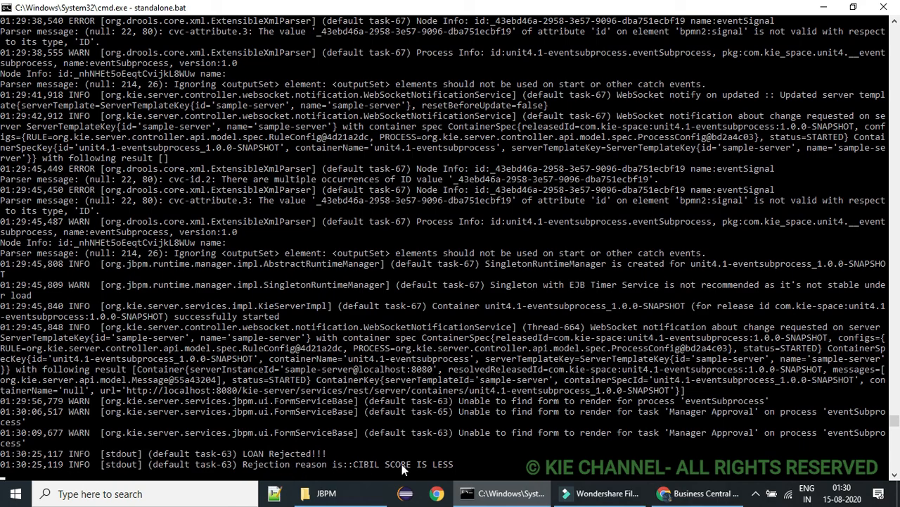
Return to Business Central and filter the process instances to show only the Aborted state
{"action": "left_click", "coordinate": [673, 496]}
{"action": "left_click", "coordinate": [177, 69]}
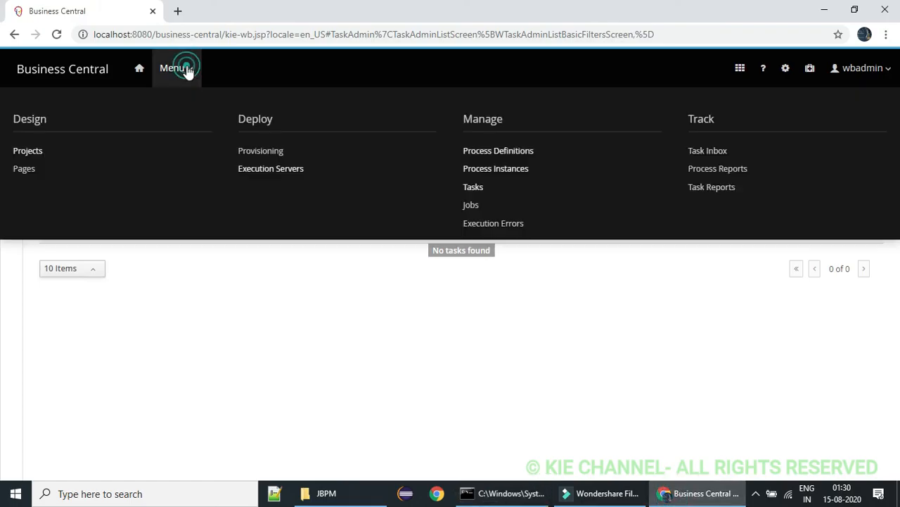
{"action": "left_click", "coordinate": [496, 169]}
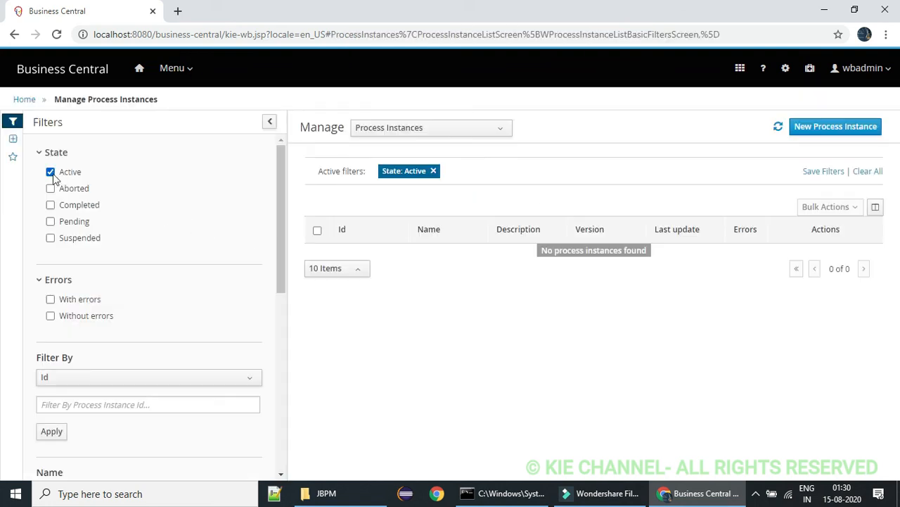
{"action": "left_click", "coordinate": [51, 175]}
{"action": "left_click", "coordinate": [52, 188]}
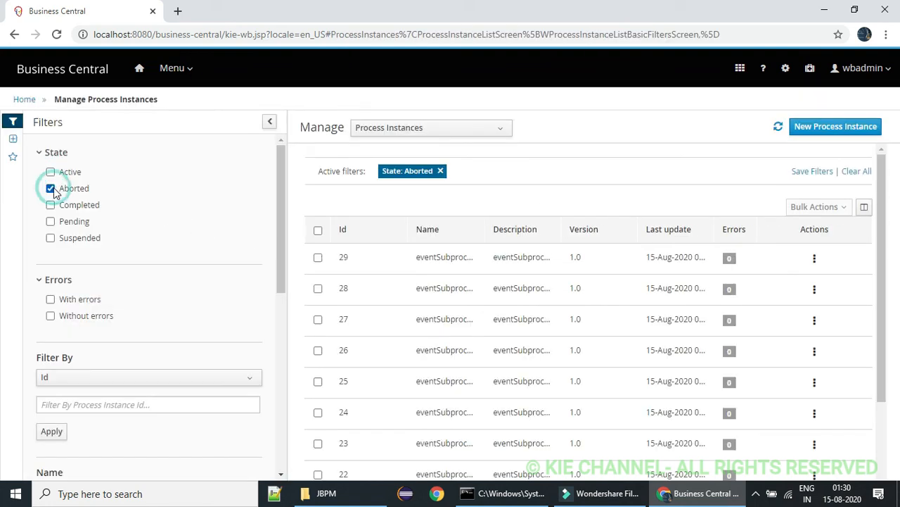
Examine the process diagram of the newest aborted eventSubprocess instance, including its event subprocess
{"action": "left_click", "coordinate": [461, 257]}
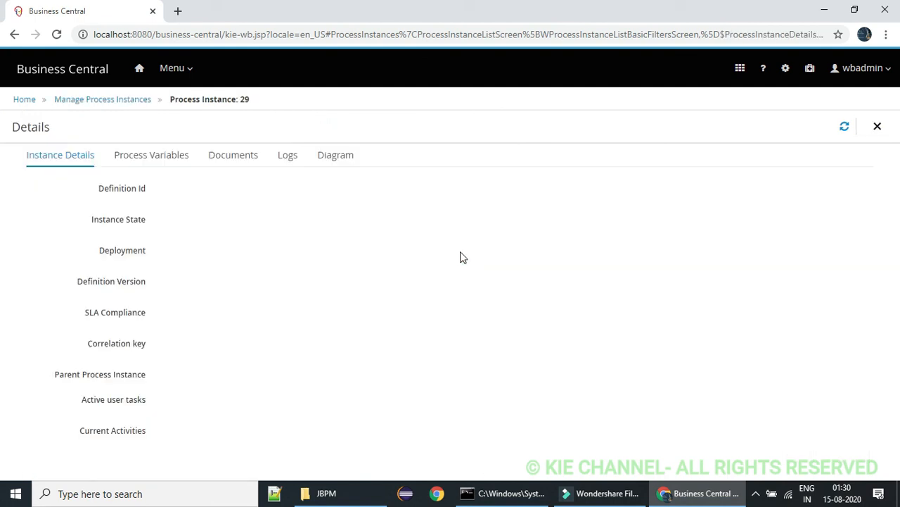
{"action": "left_click", "coordinate": [337, 158]}
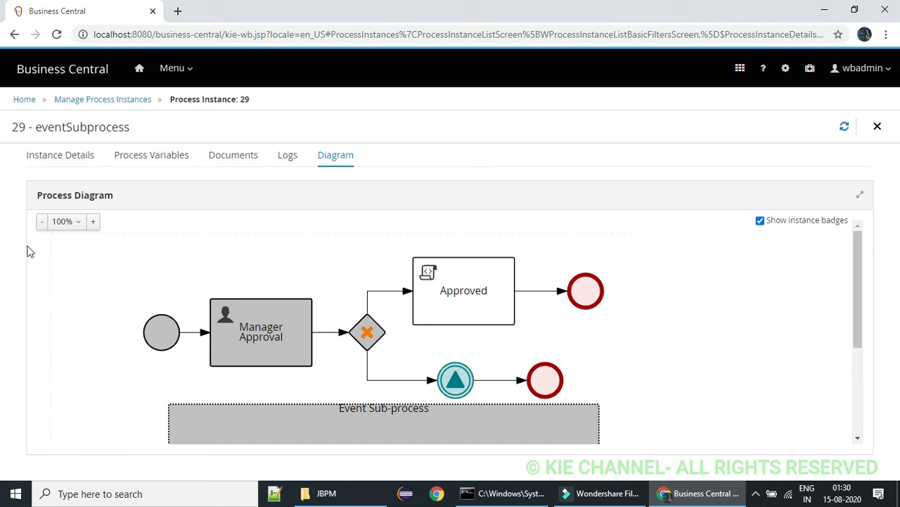
{"action": "left_click", "coordinate": [41, 224]}
{"action": "left_click", "coordinate": [41, 224]}
{"action": "left_click", "coordinate": [40, 224]}
{"action": "left_click", "coordinate": [40, 223]}
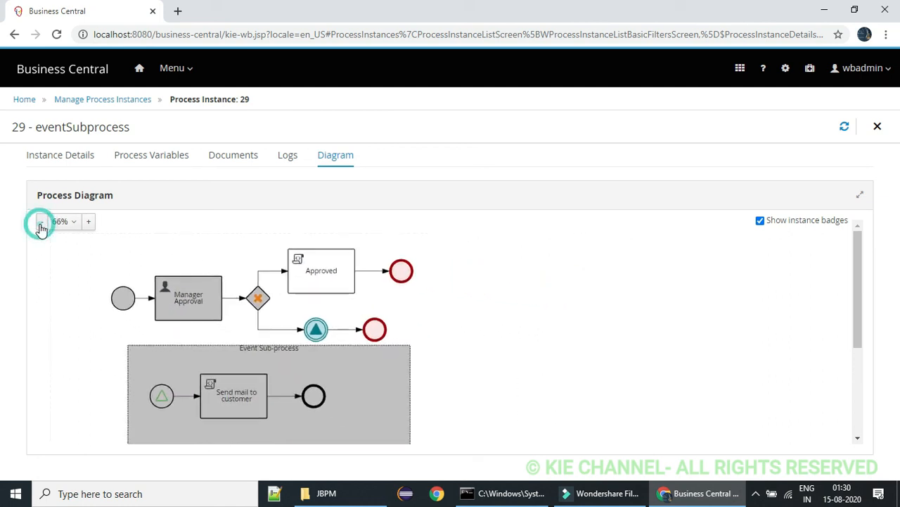